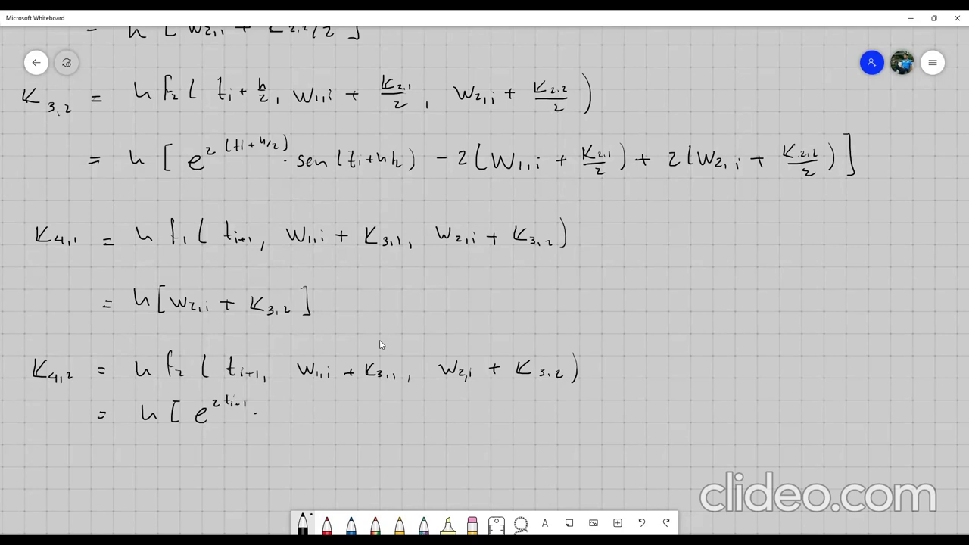
# Continue the K4,2 expansion by handwriting sen t_(i+1) − 2(W1,i after the exponential factor.
pyautogui.moveTo(280, 411); pyautogui.dragTo(272, 415)
pyautogui.moveTo(283, 417); pyautogui.dragTo(294, 416)
pyautogui.hotkey('ctrl', 'z')
pyautogui.moveTo(381, 409)
pyautogui.mouseDown()
pyautogui.moveTo(403, 423)
pyautogui.moveTo(430, 409)
pyautogui.mouseUp()
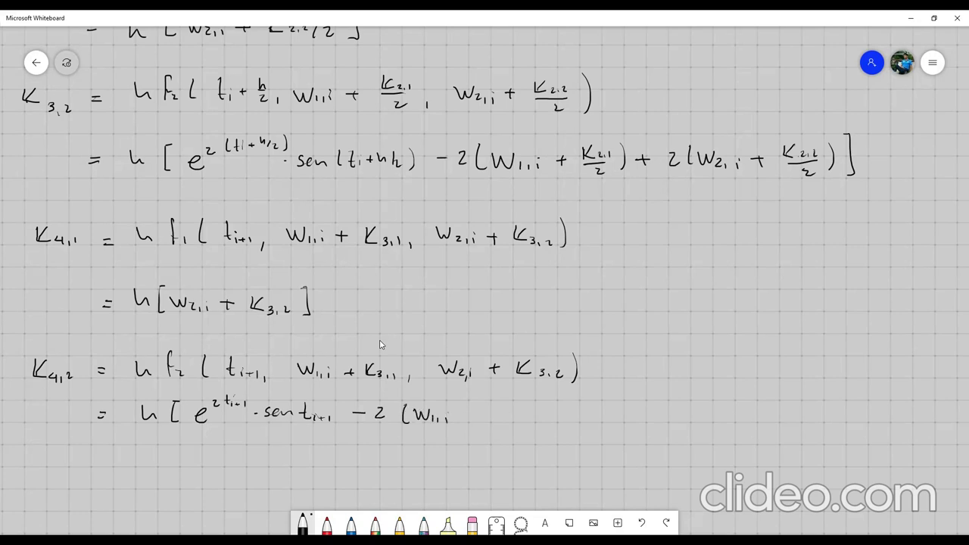
# Complete the K4,2 expansion by handwriting + K3,1) + 2(W2,i + K3,2) and the closing square bracket.
pyautogui.moveTo(498, 410); pyautogui.dragTo(507, 420)
pyautogui.hotkey('ctrl', 'z')
pyautogui.hotkey('ctrl', 'z')
pyautogui.hotkey('ctrl', 'z')
pyautogui.moveTo(491, 411); pyautogui.dragTo(535, 425)
pyautogui.moveTo(558, 415)
pyautogui.mouseDown()
pyautogui.moveTo(611, 420)
pyautogui.moveTo(641, 406)
pyautogui.mouseUp()
pyautogui.moveTo(644, 413); pyautogui.dragTo(677, 415)
pyautogui.moveTo(671, 409)
pyautogui.mouseDown()
pyautogui.moveTo(671, 422)
pyautogui.moveTo(704, 421)
pyautogui.mouseUp()
pyautogui.moveTo(709, 415); pyautogui.dragTo(733, 424)
pyautogui.moveTo(744, 398); pyautogui.dragTo(746, 430)
pyautogui.moveTo(777, 394); pyautogui.dragTo(777, 423)
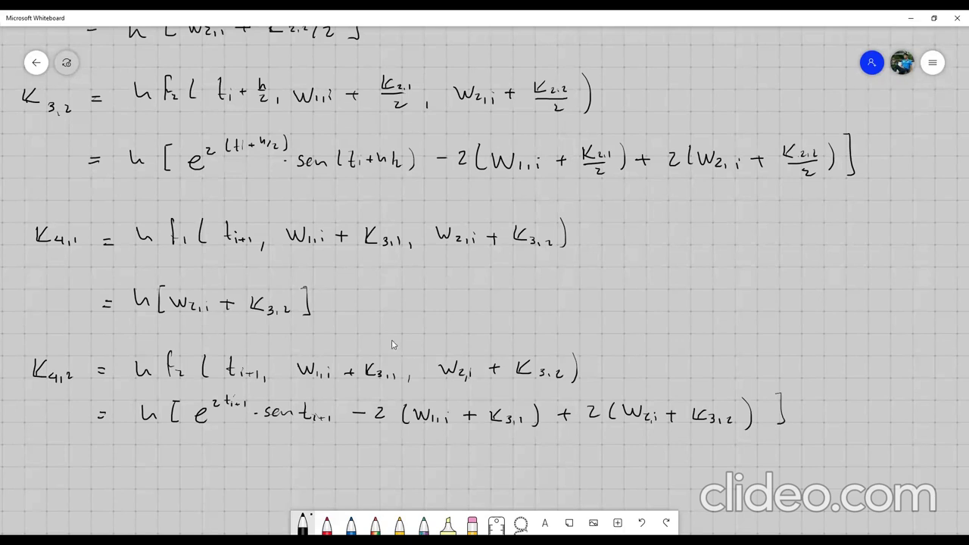
# Review the handwritten Runge-Kutta expressions from K4,2 back up to K1,1.
pyautogui.scroll(1, 382, 303)
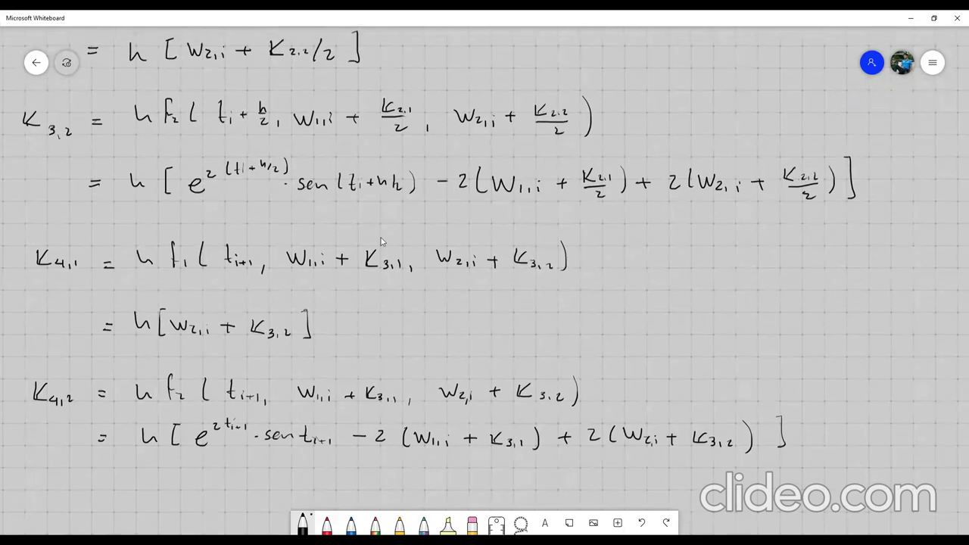
pyautogui.keyDown('ctrl'); pyautogui.scroll(-3, 382, 241); pyautogui.keyUp('ctrl')
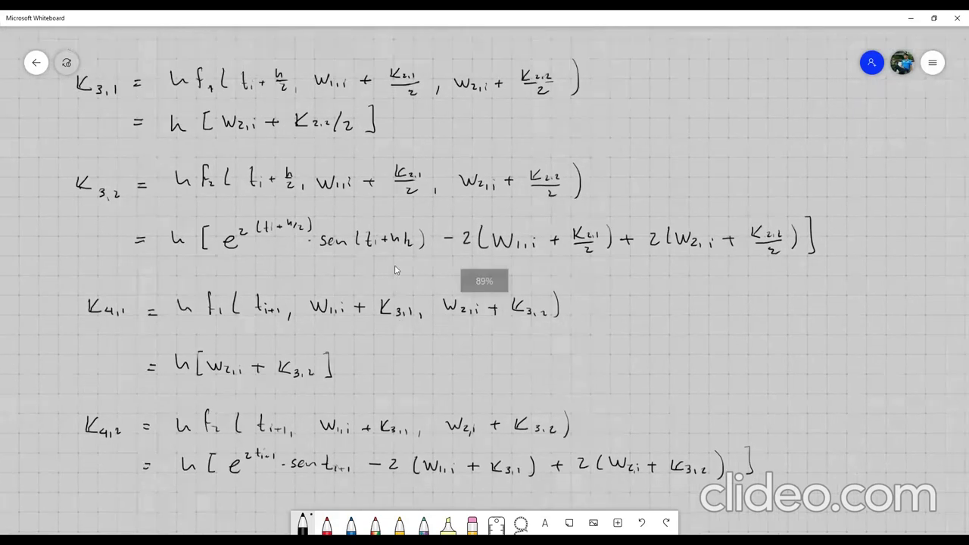
pyautogui.keyDown('ctrl'); pyautogui.scroll(3, 424, 163); pyautogui.keyUp('ctrl')
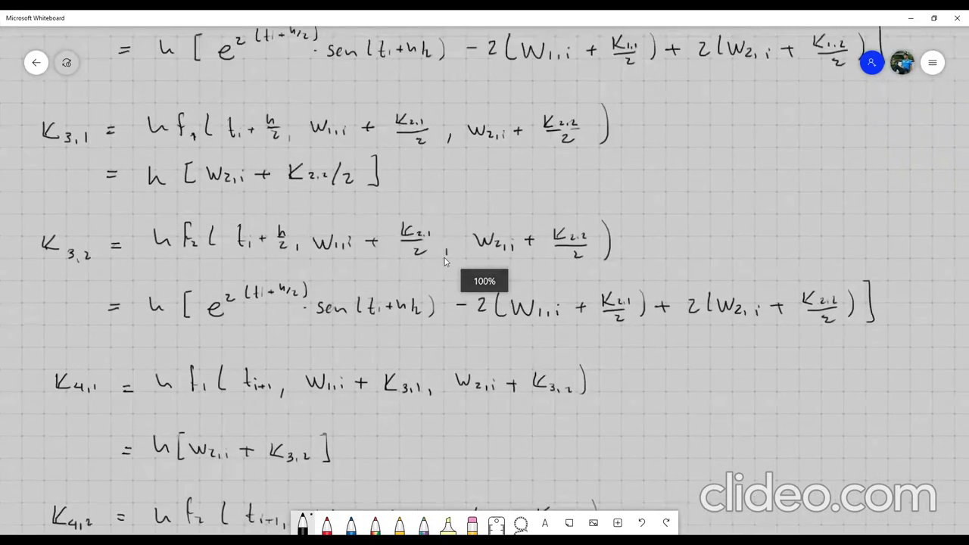
pyautogui.scroll(3, 421, 242)
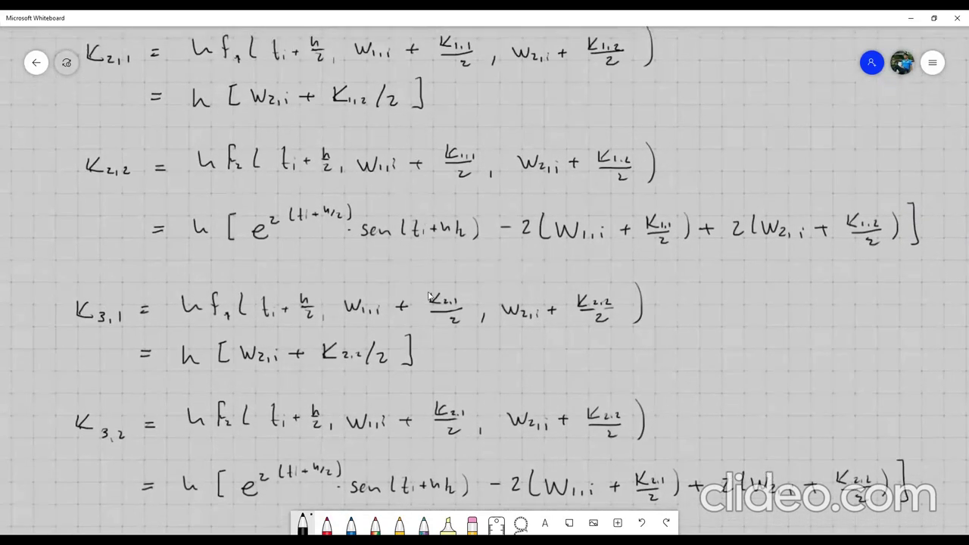
pyautogui.scroll(3, 402, 257)
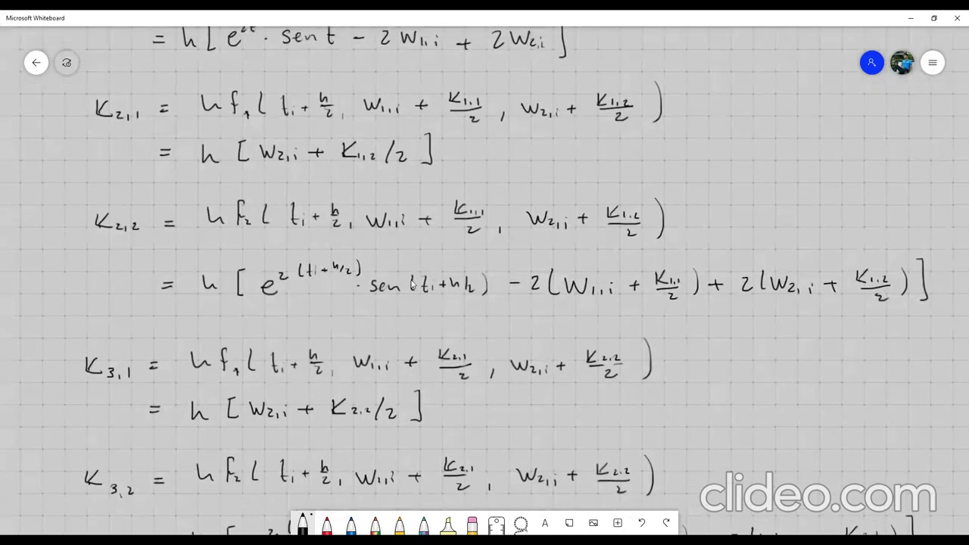
pyautogui.scroll(2, 458, 221)
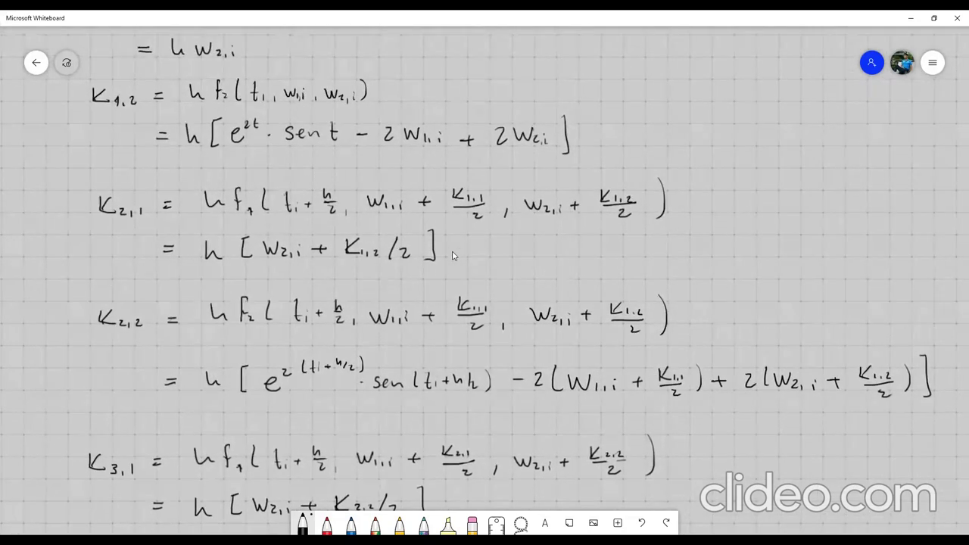
pyautogui.scroll(4, 477, 198)
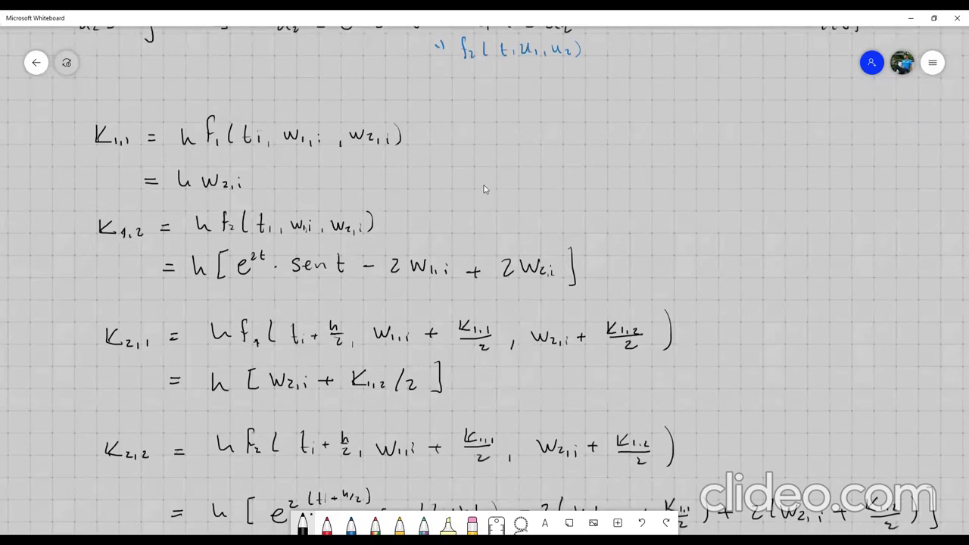
pyautogui.scroll(-1, 485, 190)
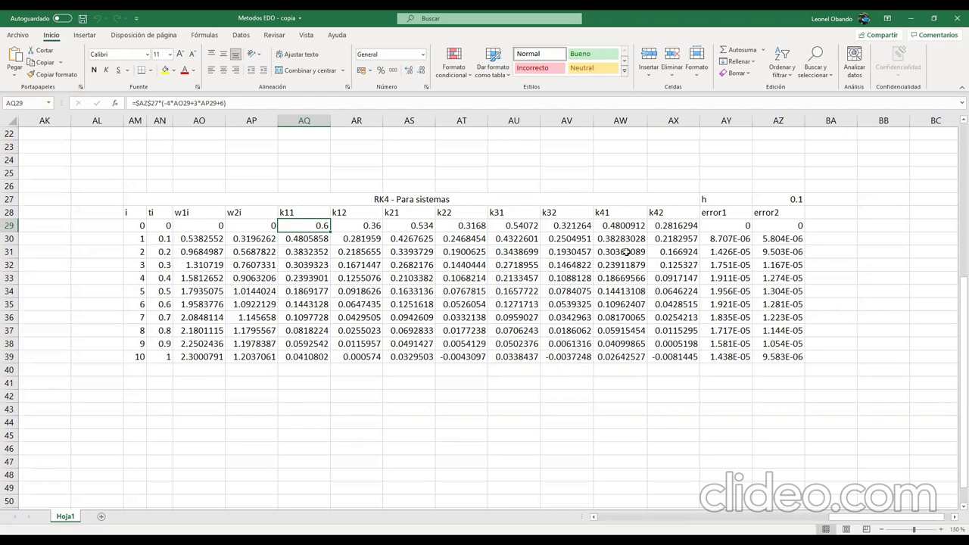
# Switch to the Excel RK4 systems table and examine the step size h and the i and ti columns.
pyautogui.click(779, 202)
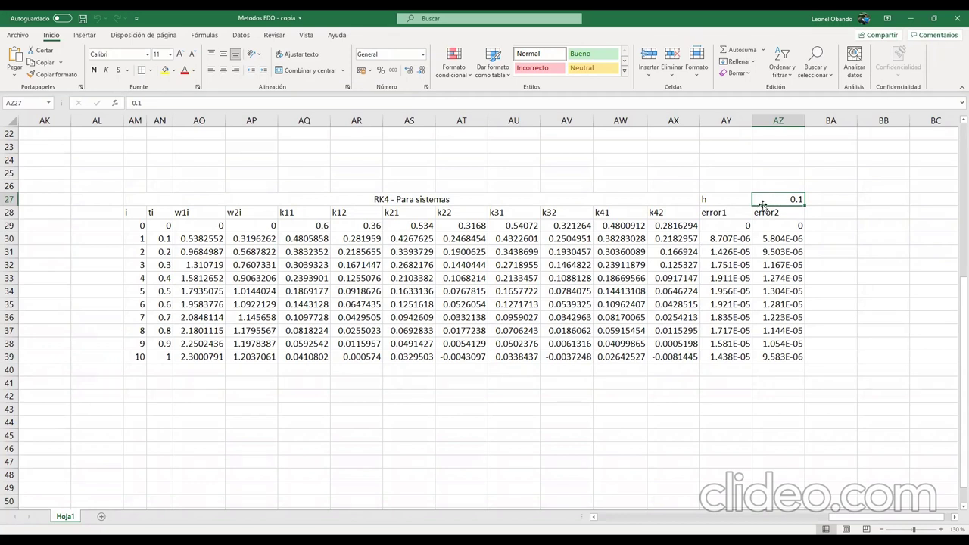
pyautogui.moveTo(136, 355); pyautogui.dragTo(130, 226)
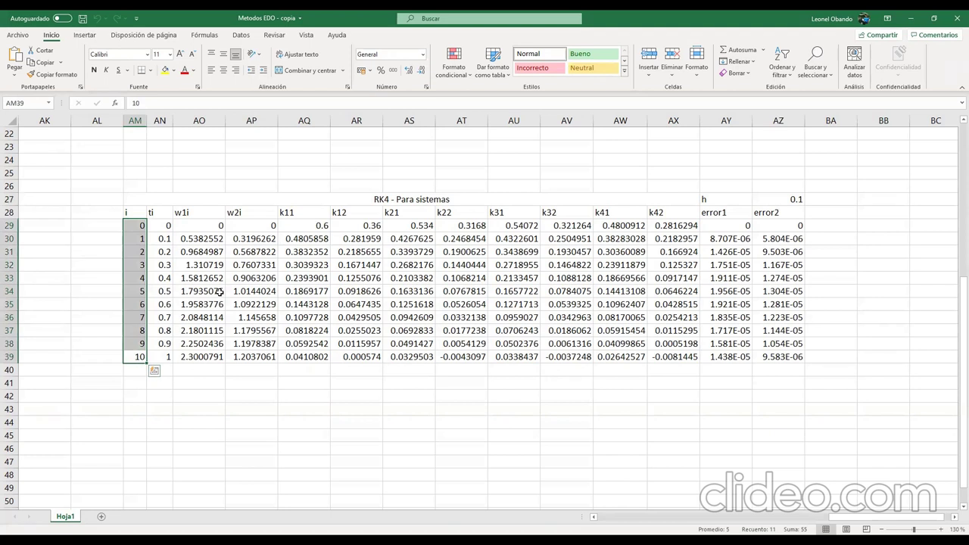
pyautogui.click(139, 357)
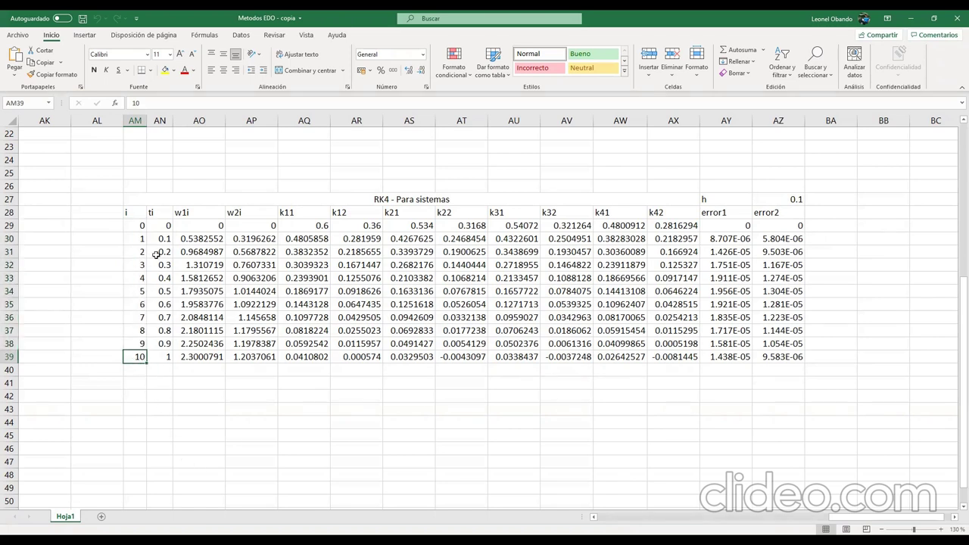
pyautogui.moveTo(162, 226); pyautogui.dragTo(163, 357)
# Set the initial values in row 29 to -0.4 for w1i and -0.6 for w2i.
pyautogui.click(211, 229)
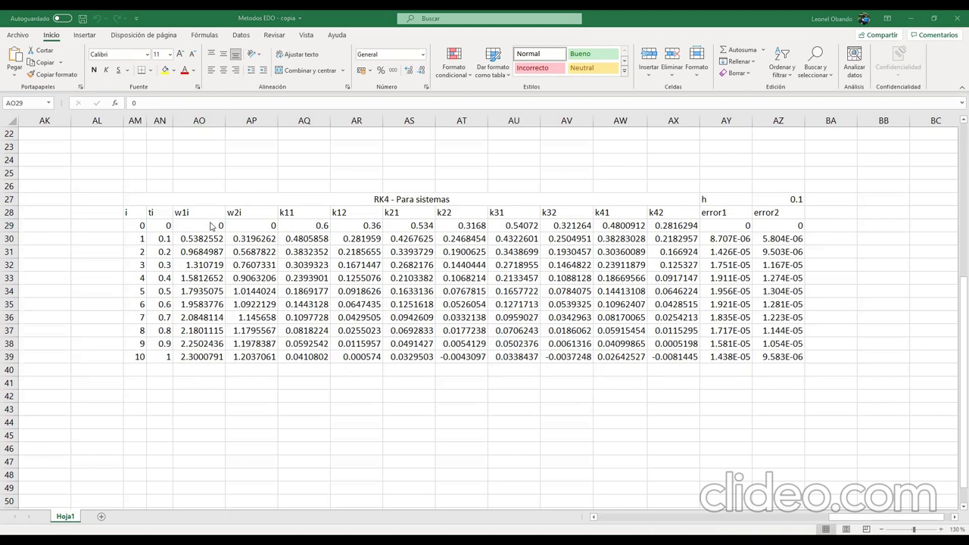
pyautogui.write('-0.4')
pyautogui.press('Return')
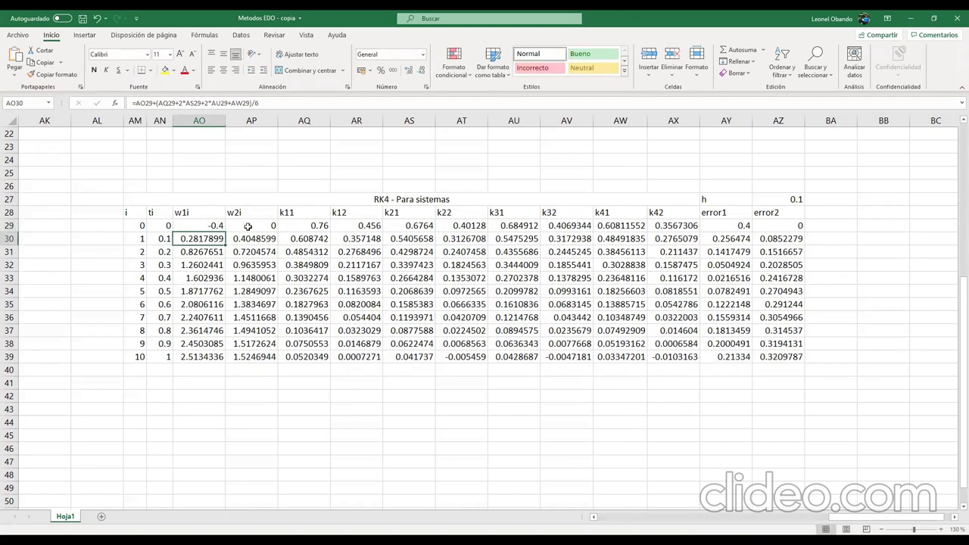
pyautogui.click(247, 226)
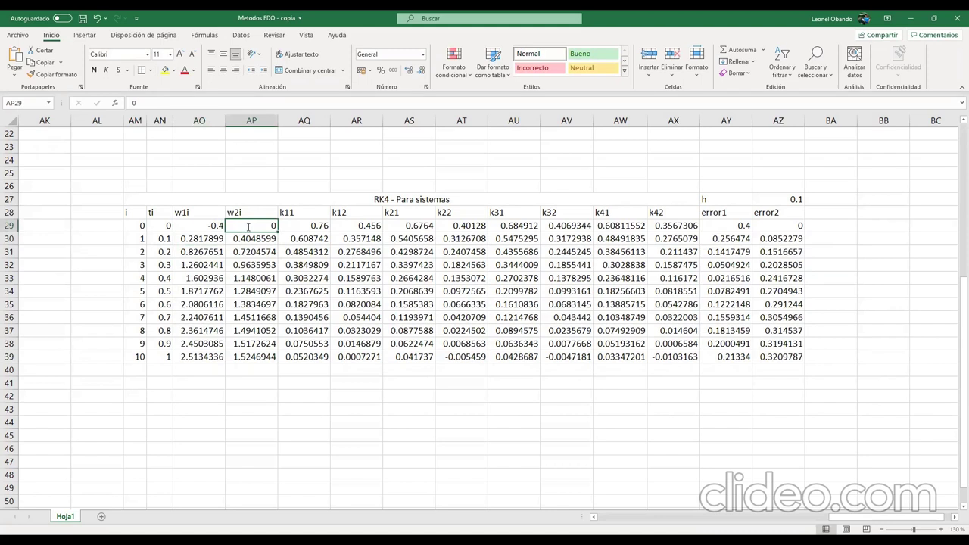
pyautogui.write('-0.6')
pyautogui.press('Return')
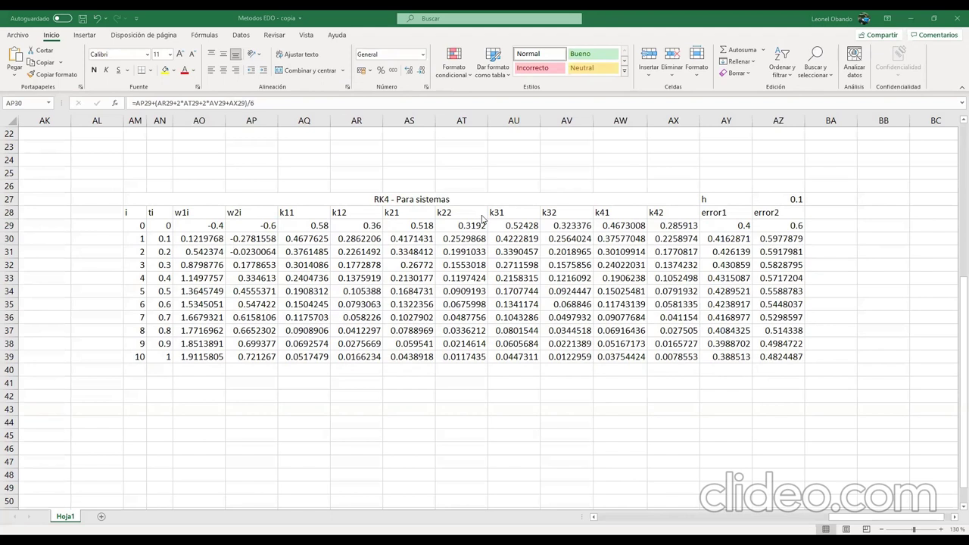
# Examine the k11 cell in row 29 and the w1i and w2i formulas in rows 30 to 39.
pyautogui.hotkey('alt', 'Tab')
pyautogui.click(498, 387)
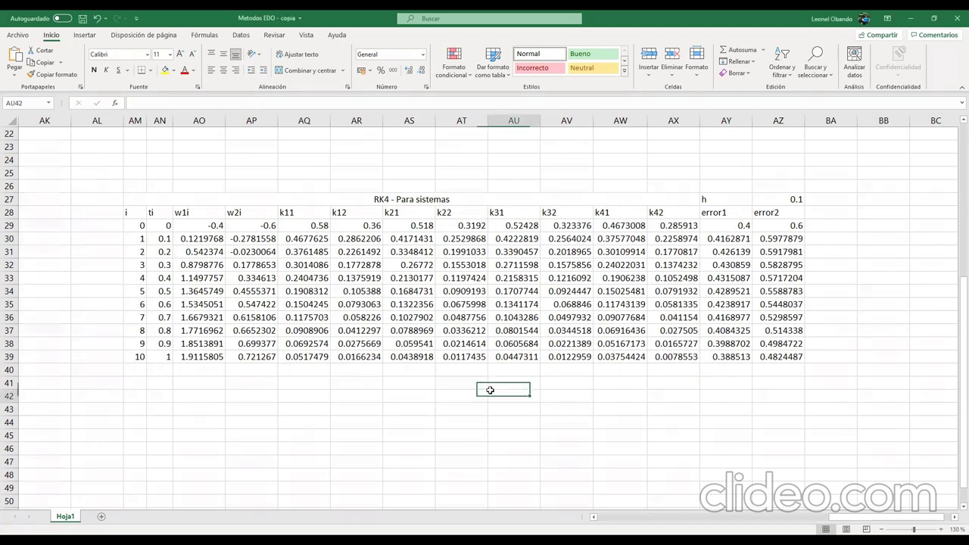
pyautogui.click(324, 228)
pyautogui.moveTo(201, 237); pyautogui.dragTo(199, 356)
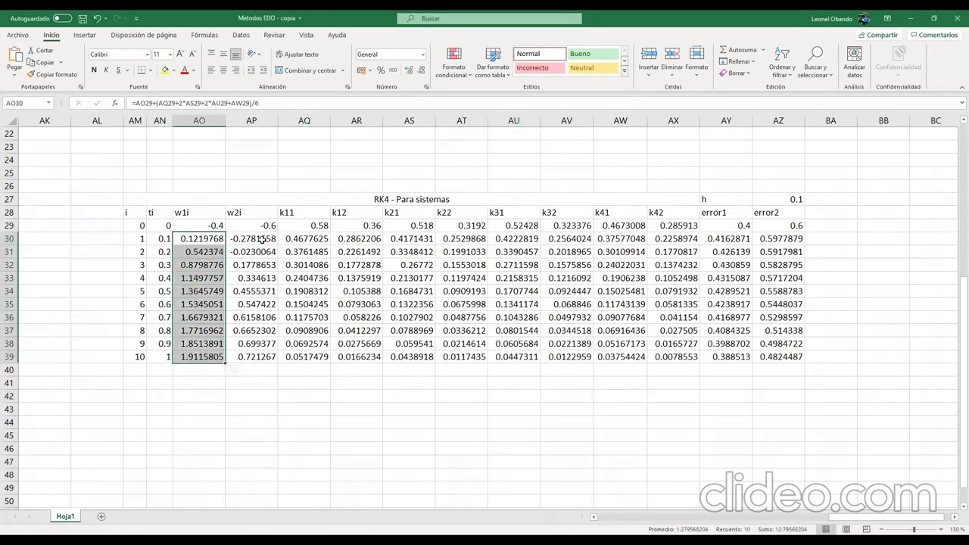
pyautogui.moveTo(261, 238); pyautogui.dragTo(251, 352)
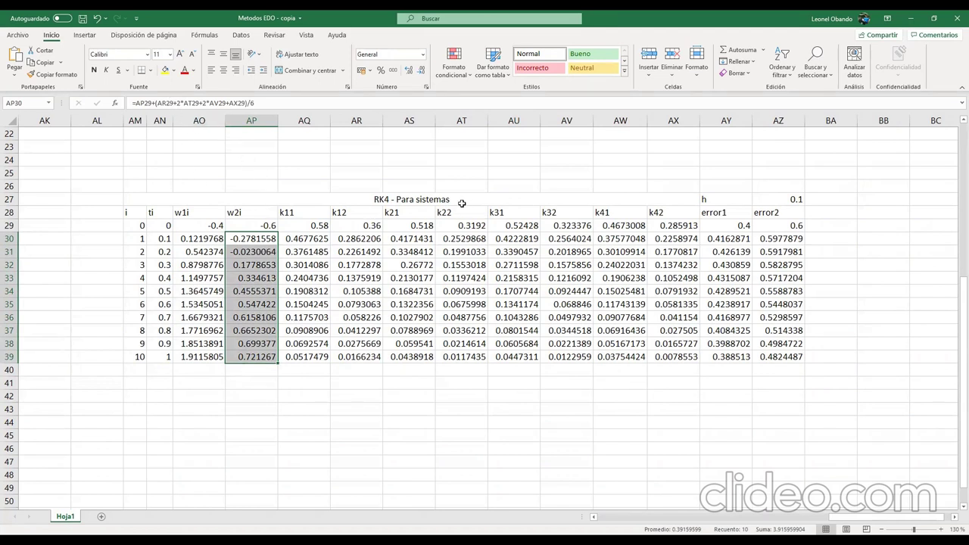
pyautogui.moveTo(177, 244); pyautogui.dragTo(242, 357)
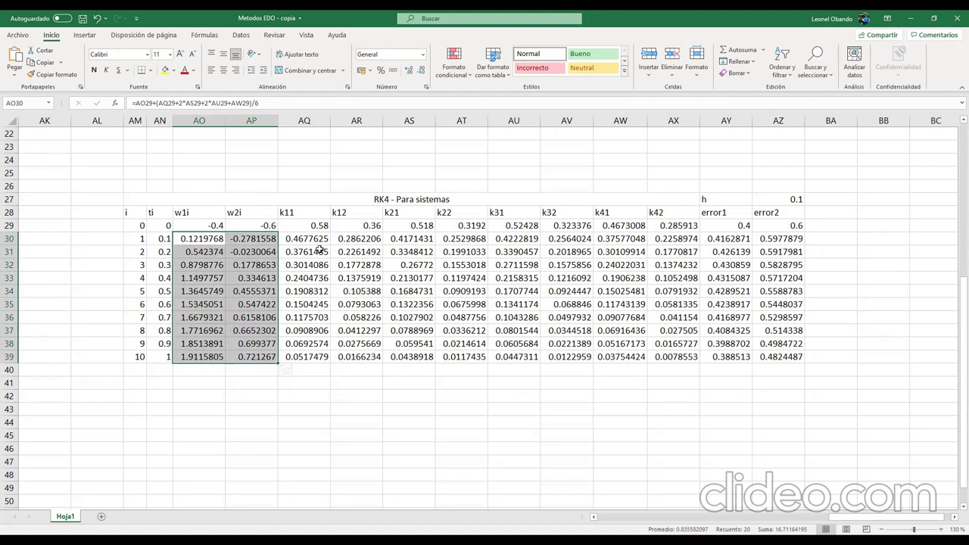
# Change the k11 formula in AQ29 to =$AZ$27*(AP29).
pyautogui.moveTo(317, 226); pyautogui.dragTo(685, 226)
pyautogui.click(215, 104)
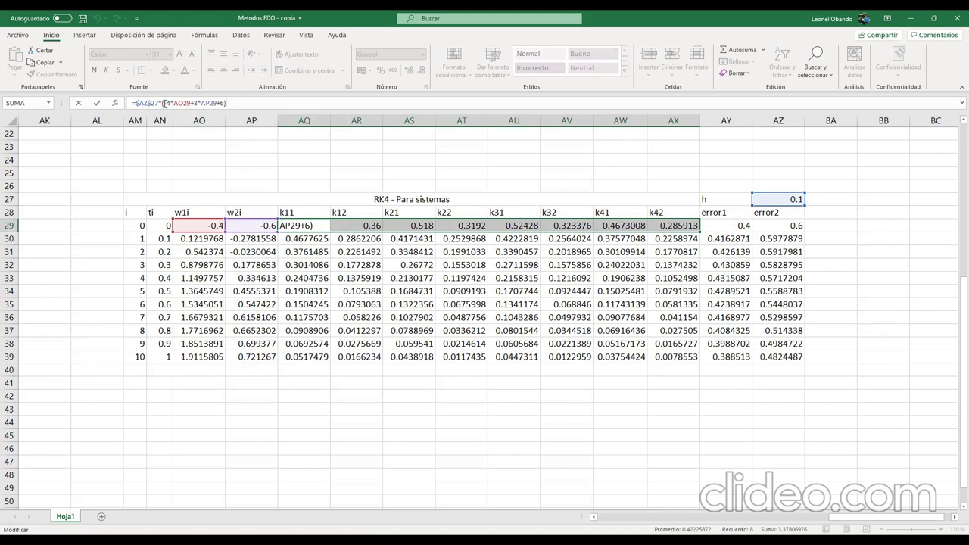
pyautogui.moveTo(164, 102); pyautogui.dragTo(225, 104)
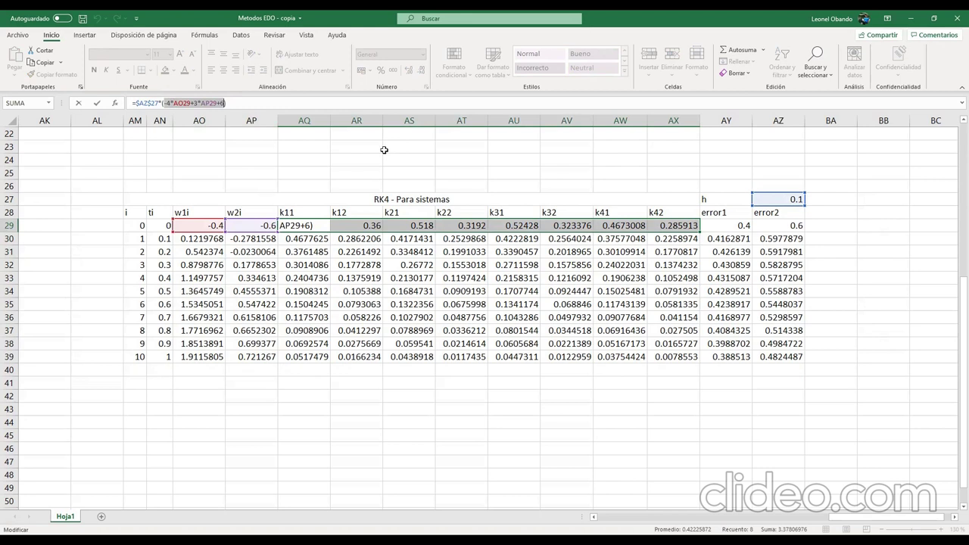
pyautogui.press('BackSpace')
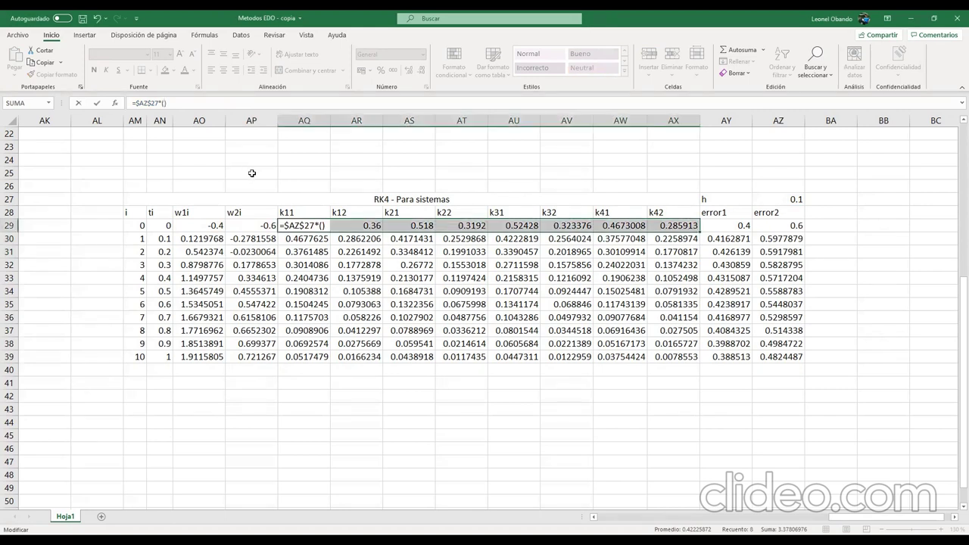
pyautogui.click(248, 227)
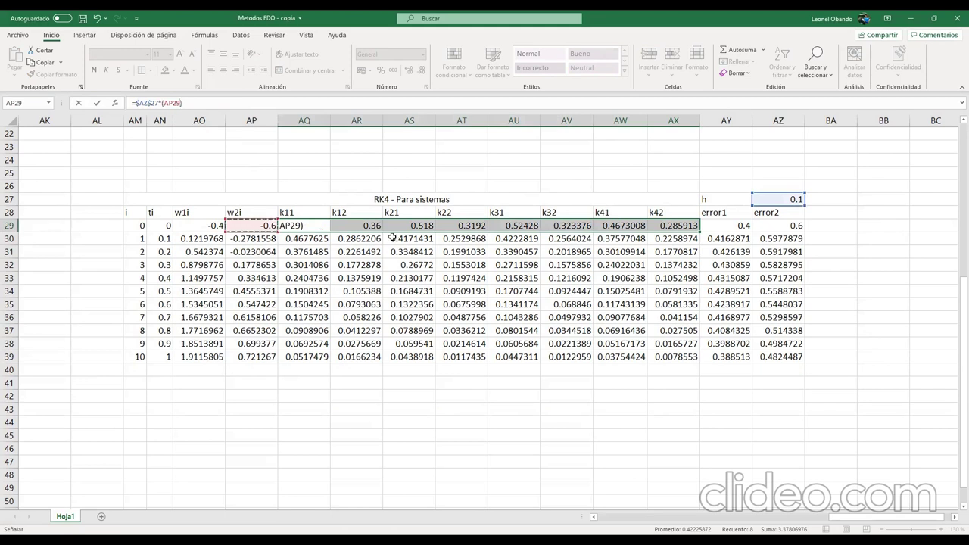
pyautogui.press('Return')
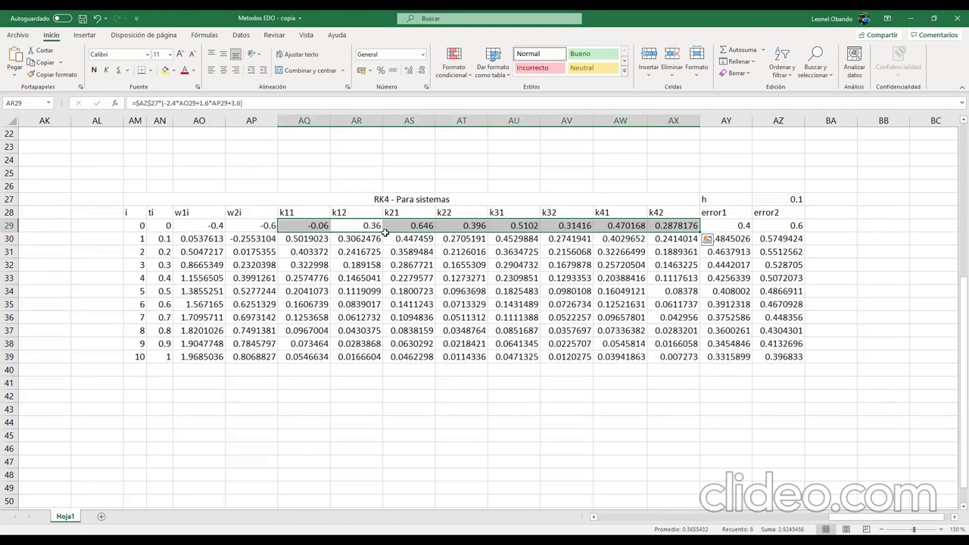
# Replace the bracketed expression of the k12 formula in AR29 with EXP(2*AN29), keeping the $AZ$27 factor.
pyautogui.click(366, 227)
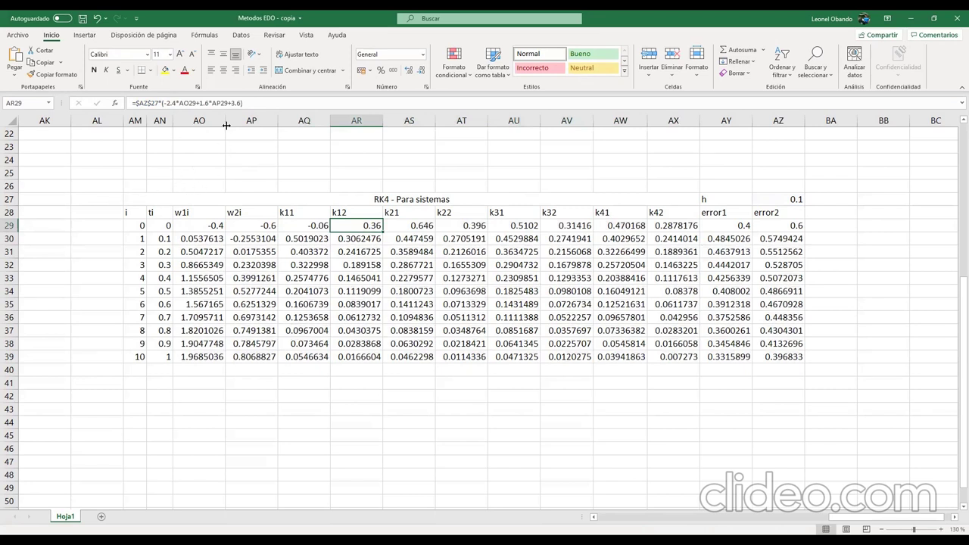
pyautogui.moveTo(163, 103); pyautogui.dragTo(402, 115)
pyautogui.press('BackSpace')
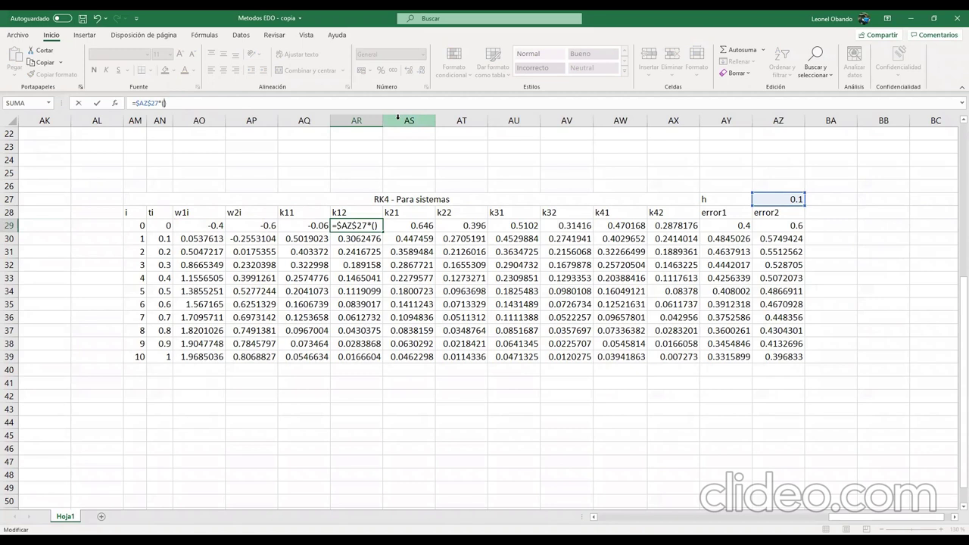
pyautogui.write('EXP(')
pyautogui.press('BackSpace')
pyautogui.write('(')
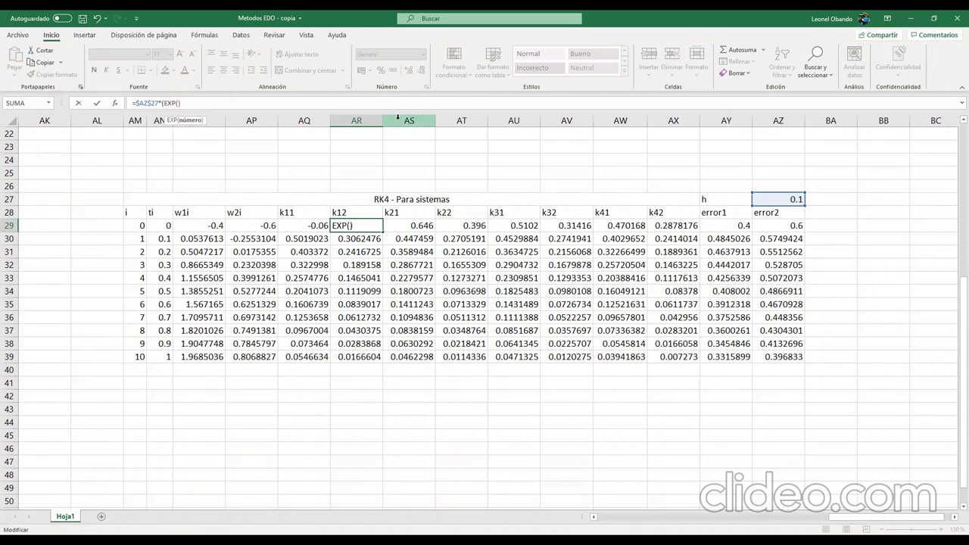
pyautogui.write(')')
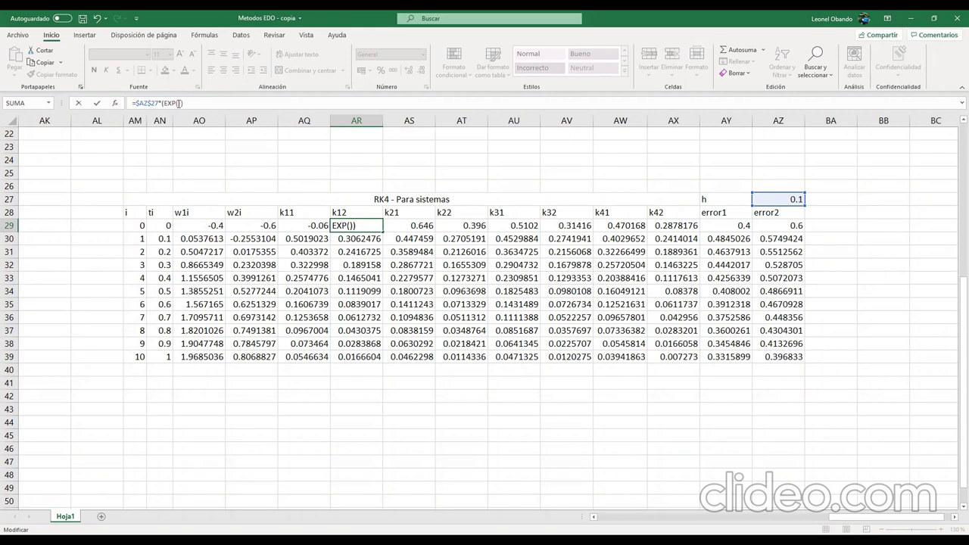
pyautogui.click(179, 103)
pyautogui.write('2*')
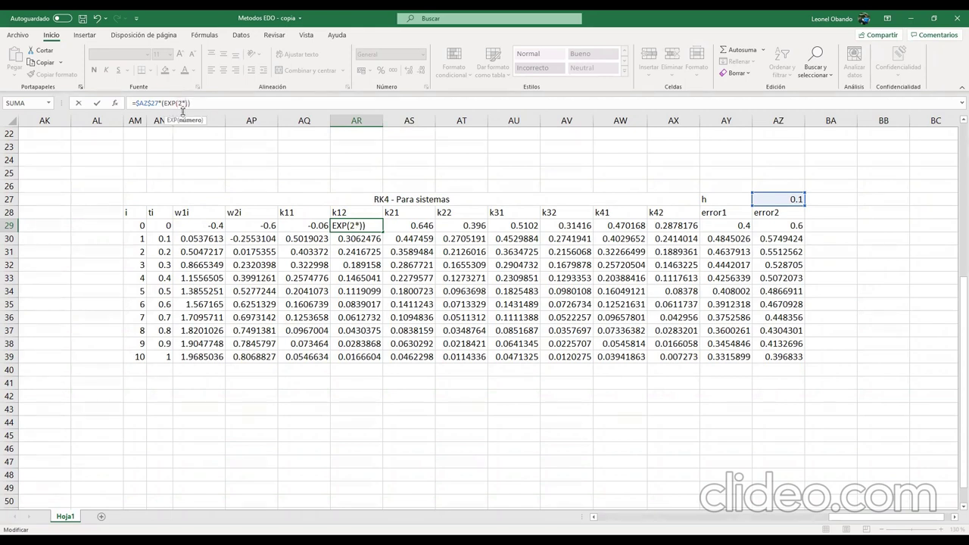
pyautogui.click(161, 224)
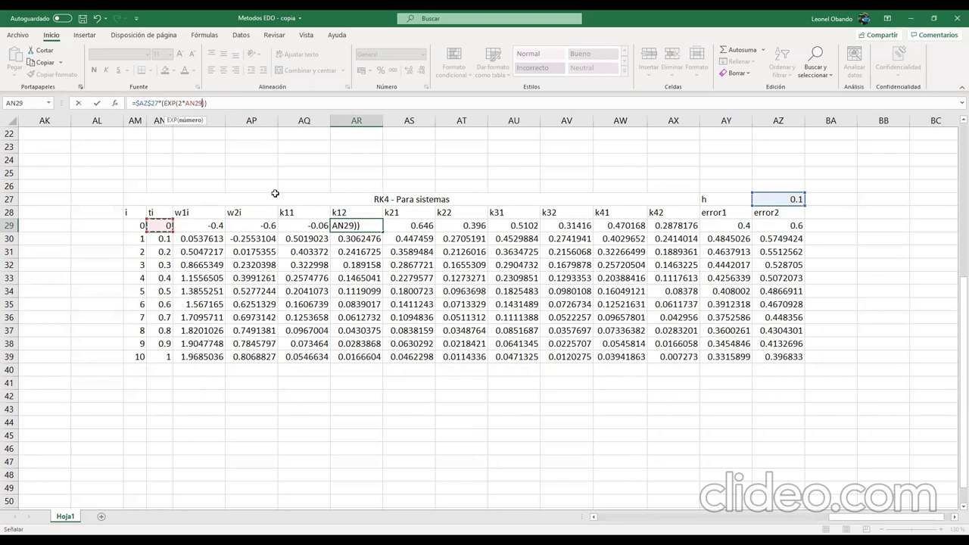
# Multiply the EXP(2*AN29) term in the k12 formula of AR29 by SENO(AN29).
pyautogui.press('Right')
pyautogui.press('Left')
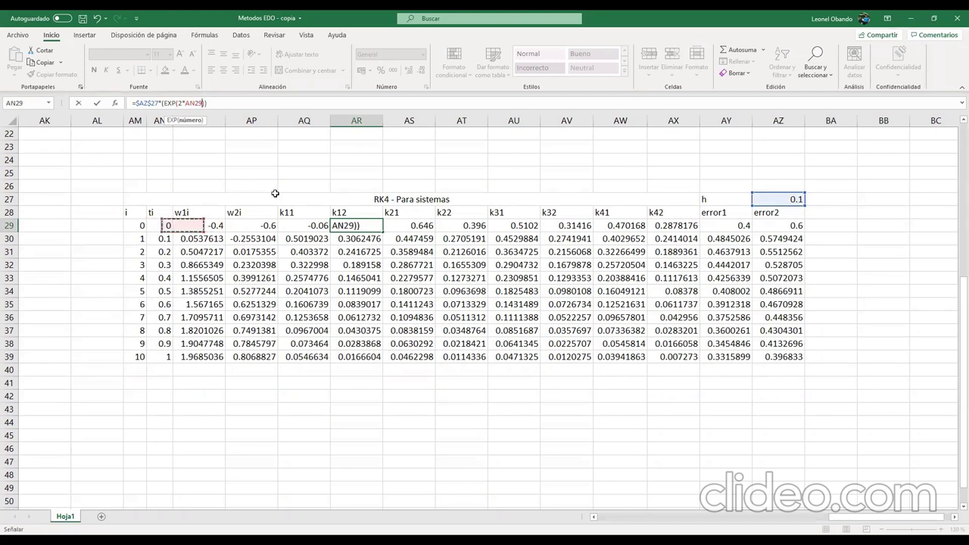
pyautogui.write('*')
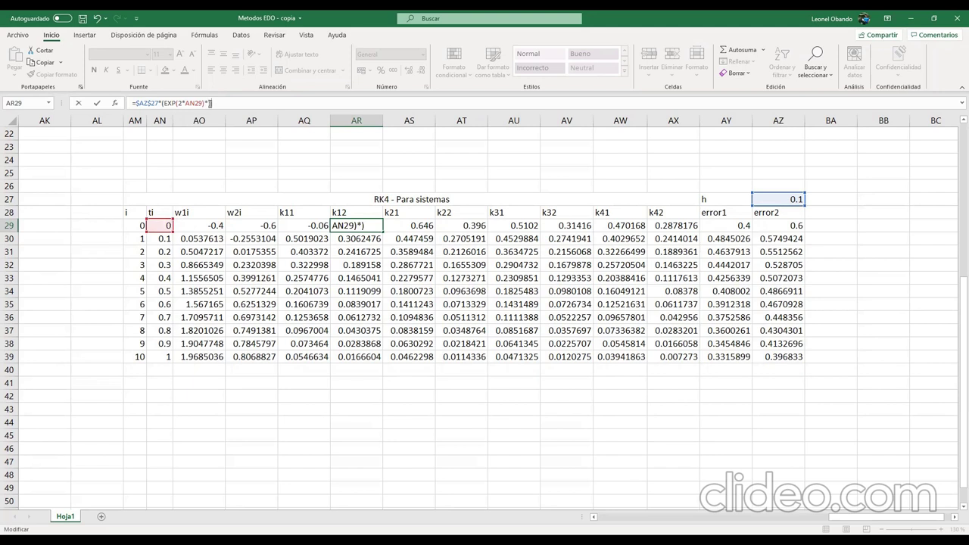
pyautogui.write('SI')
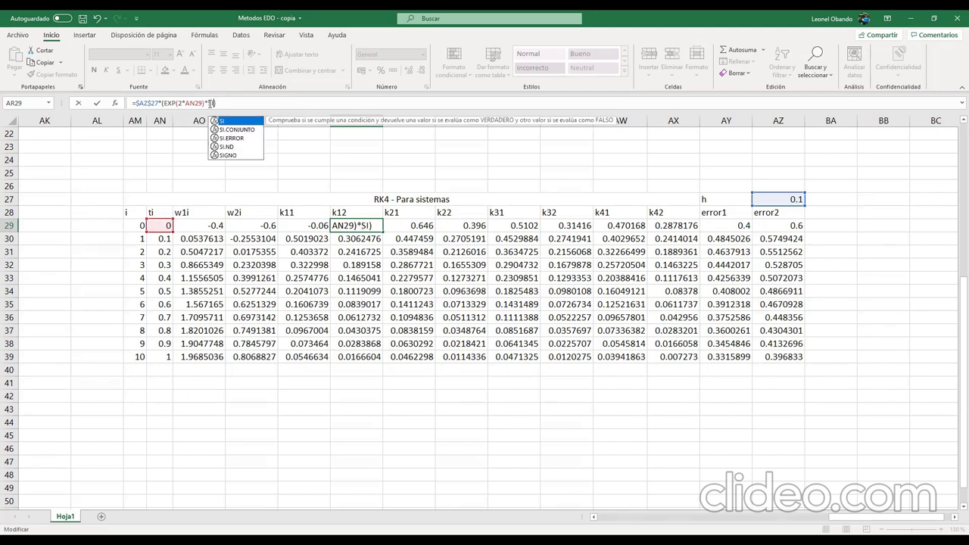
pyautogui.press('BackSpace')
pyautogui.write('ENO()')
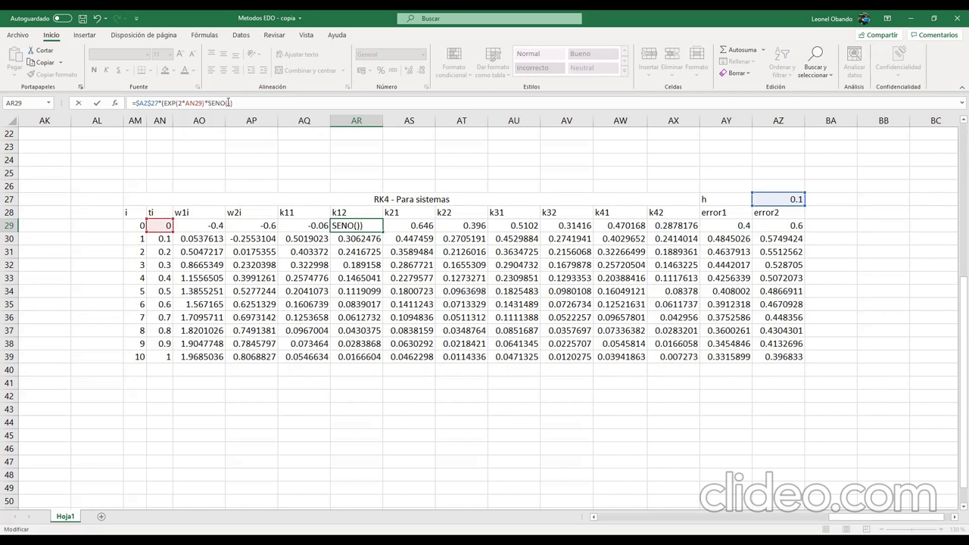
pyautogui.click(227, 102)
pyautogui.click(160, 225)
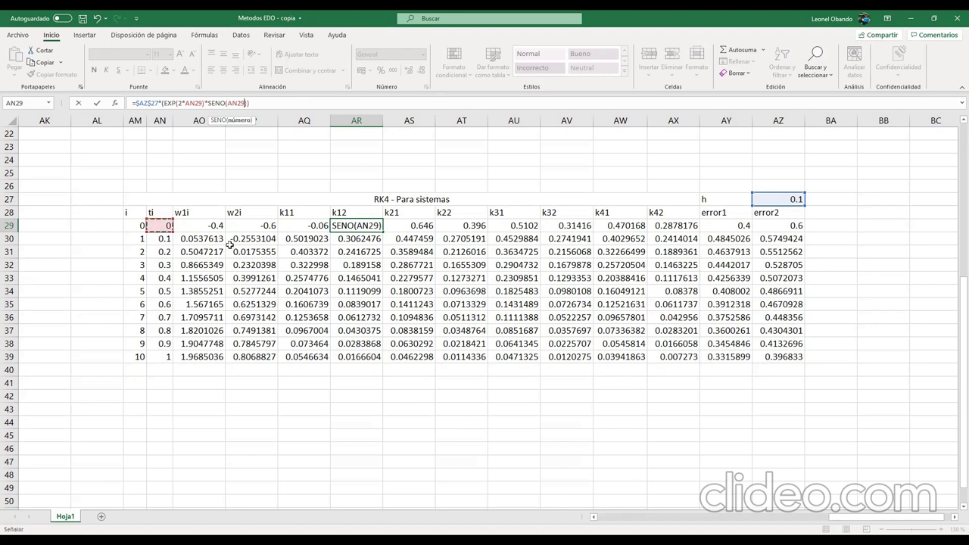
pyautogui.write(')')
# Complete the k12 formula in AR29 by adding +2*AO29-2*AP29 inside the brackets, and review the entered formula.
pyautogui.click(248, 102)
pyautogui.write(')+2*')
pyautogui.click(214, 225)
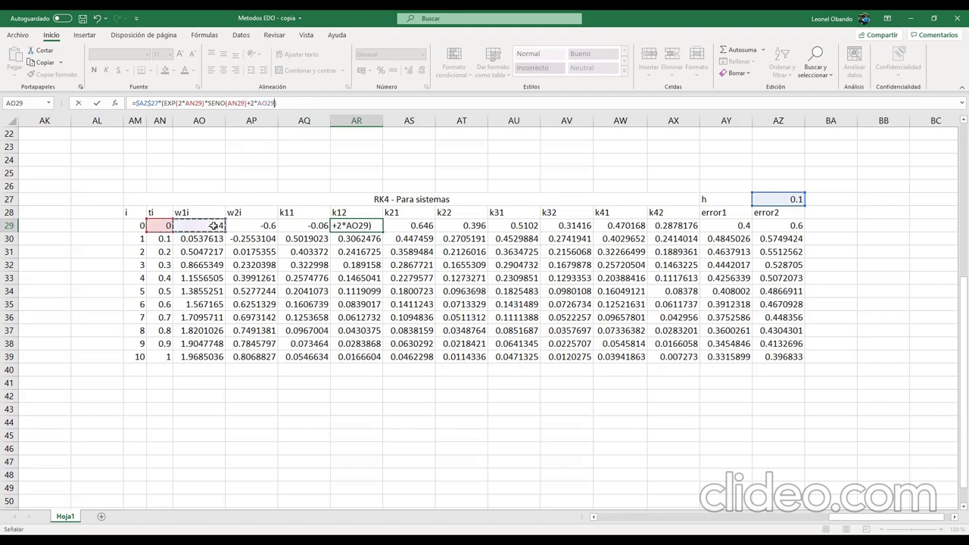
pyautogui.write('-2*')
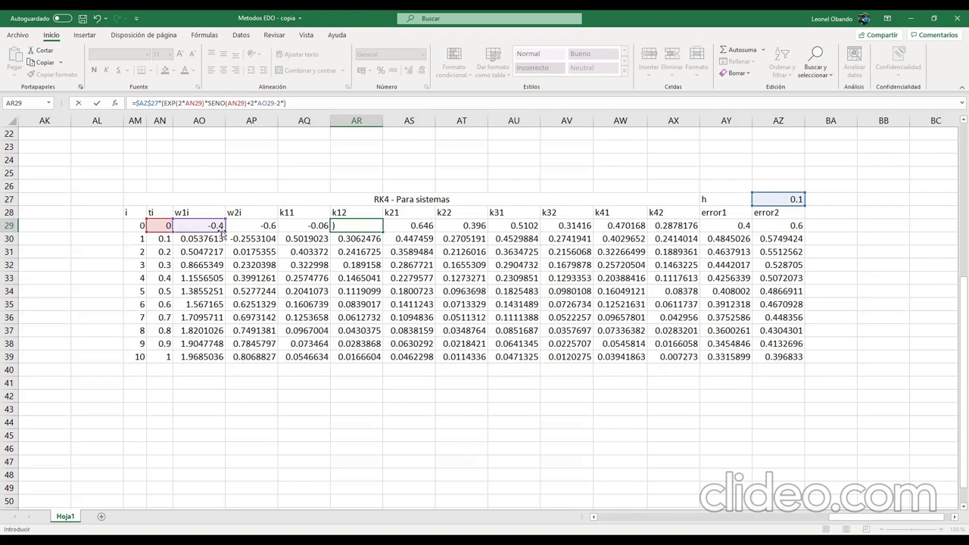
pyautogui.click(250, 230)
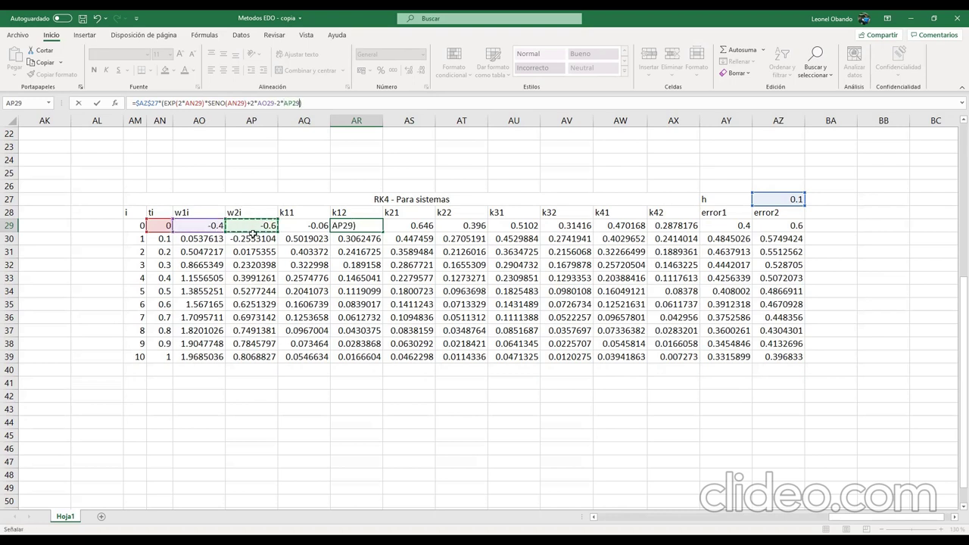
pyautogui.press('Return')
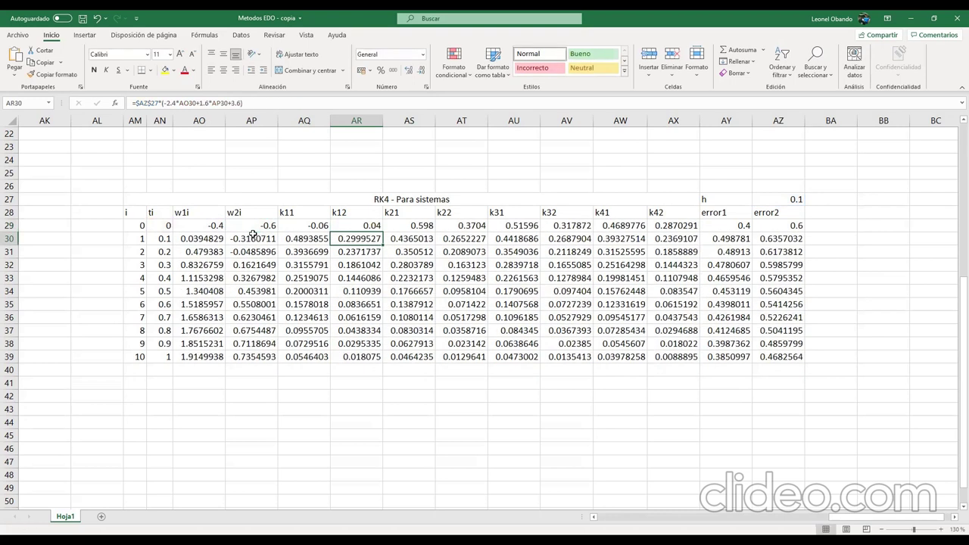
pyautogui.click(352, 224)
pyautogui.click(303, 102)
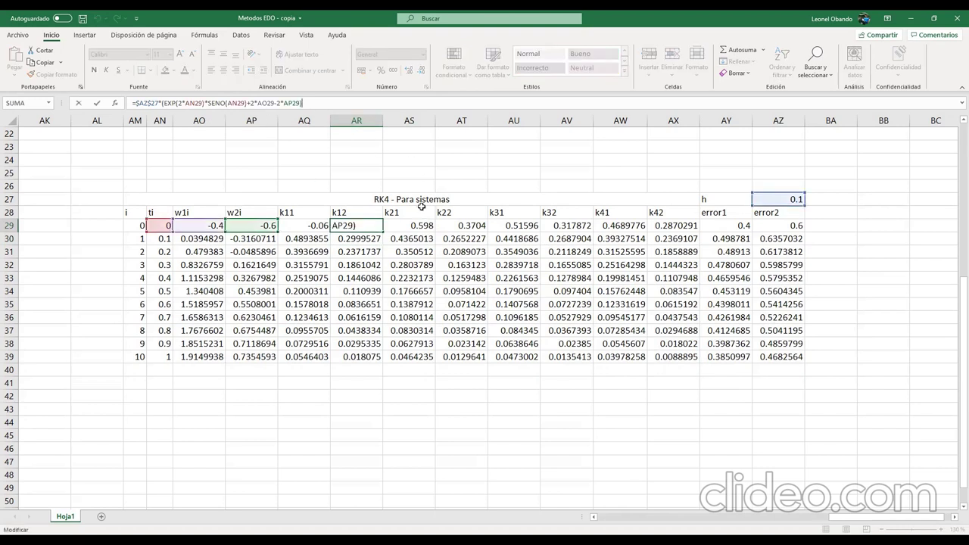
# Change the k21 formula in AS29 to =$AZ$27*(AO29+AQ29/2).
pyautogui.click(409, 225)
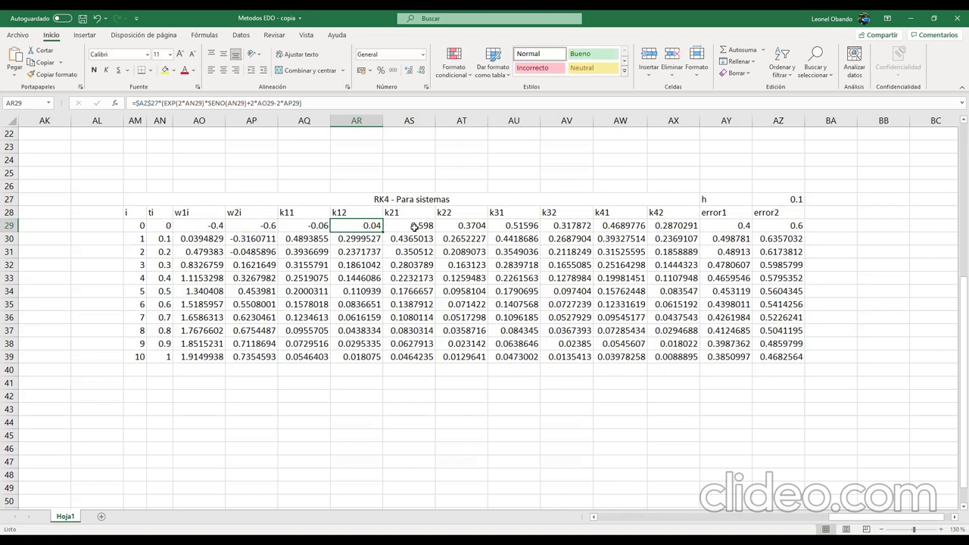
pyautogui.moveTo(288, 102); pyautogui.dragTo(165, 107)
pyautogui.press('BackSpace')
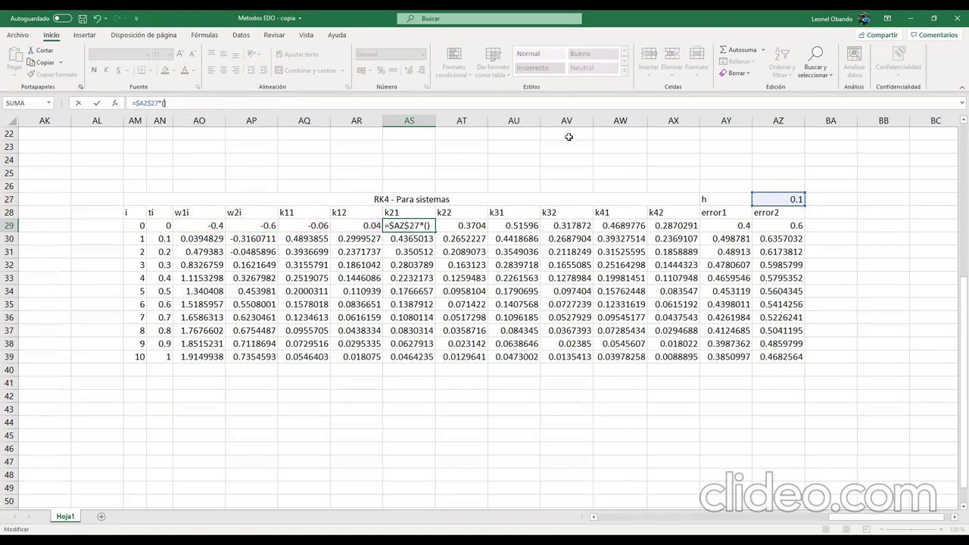
pyautogui.click(210, 226)
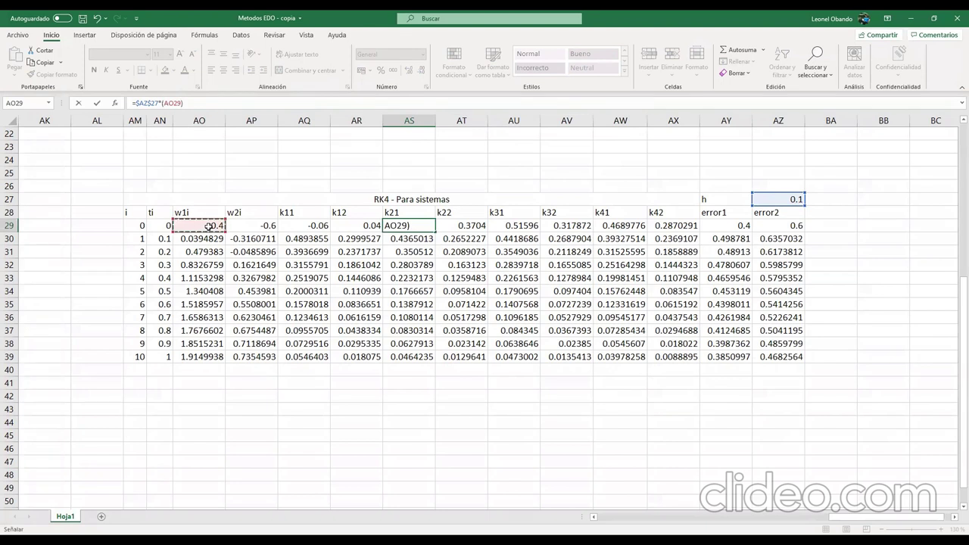
pyautogui.write('+')
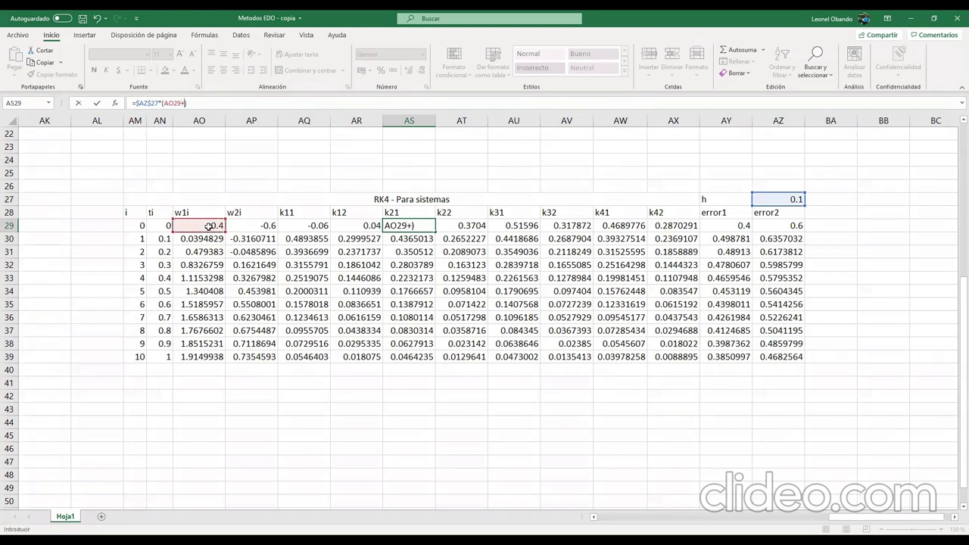
pyautogui.click(306, 226)
pyautogui.write('/2')
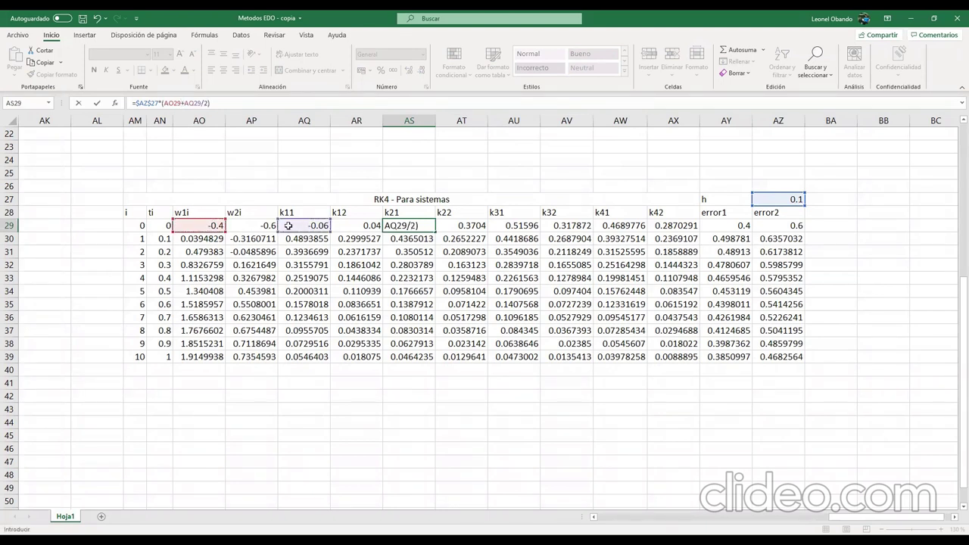
pyautogui.press('Return')
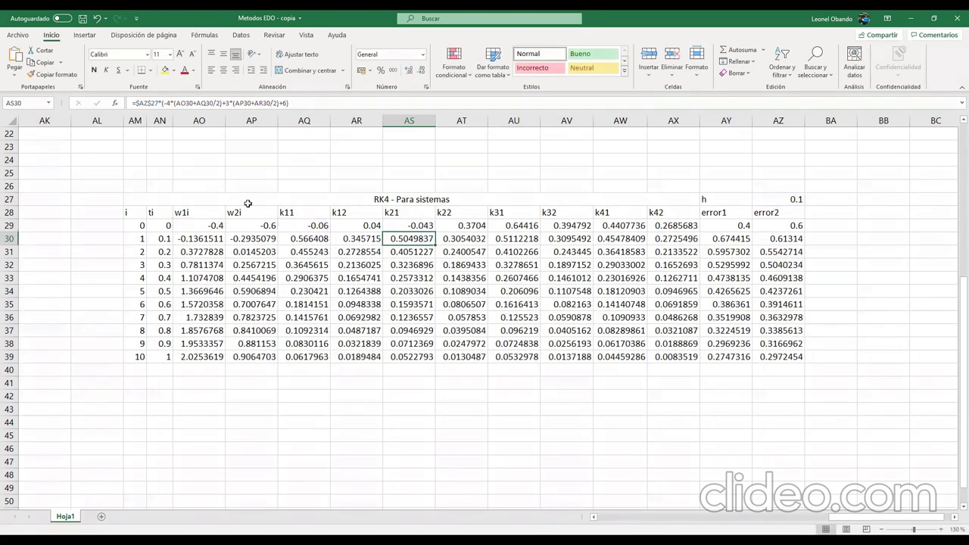
# Replace the bracketed expression of the k22 formula in AT29 with EXP(2*AN29)*SENO(AN29) copied from the k12 formula.
pyautogui.click(444, 229)
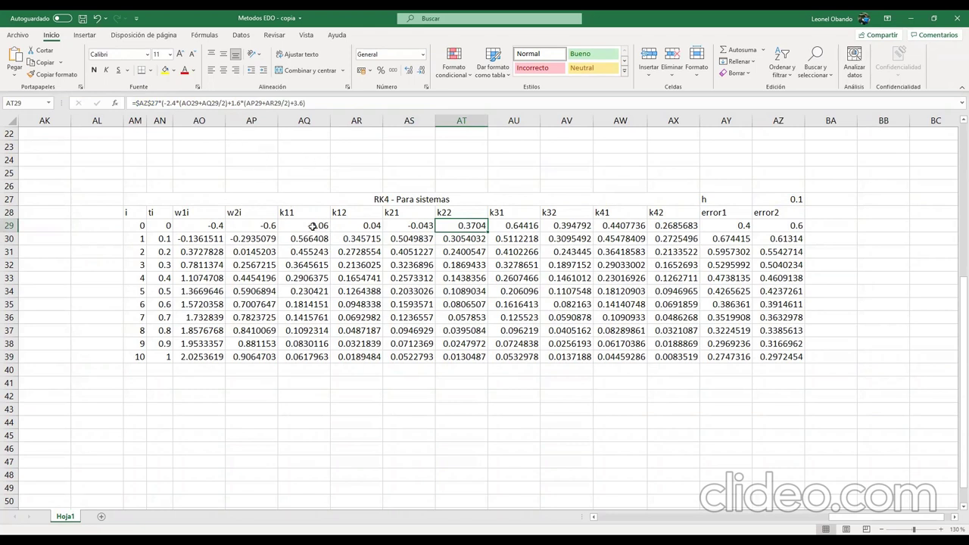
pyautogui.click(346, 224)
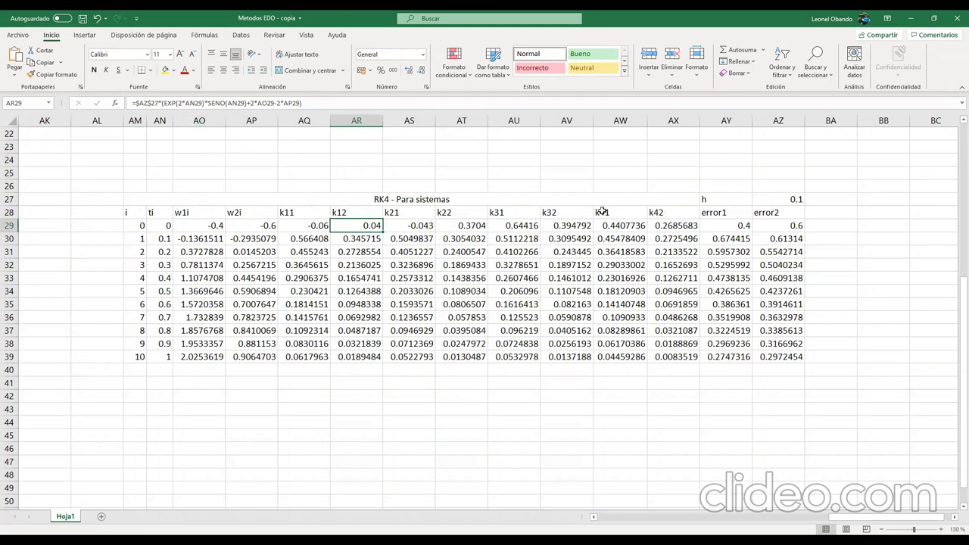
pyautogui.click(149, 103)
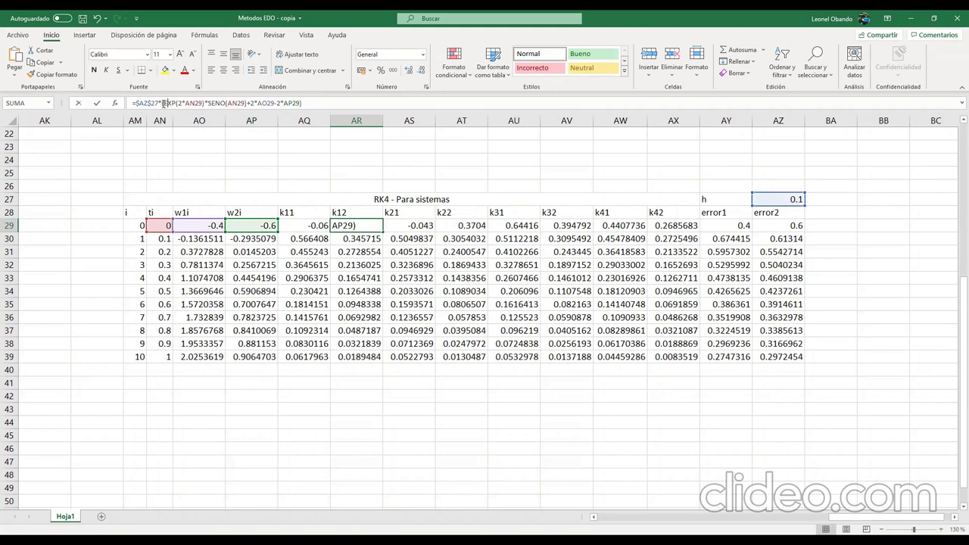
pyautogui.moveTo(165, 103); pyautogui.dragTo(246, 104)
pyautogui.click(170, 103)
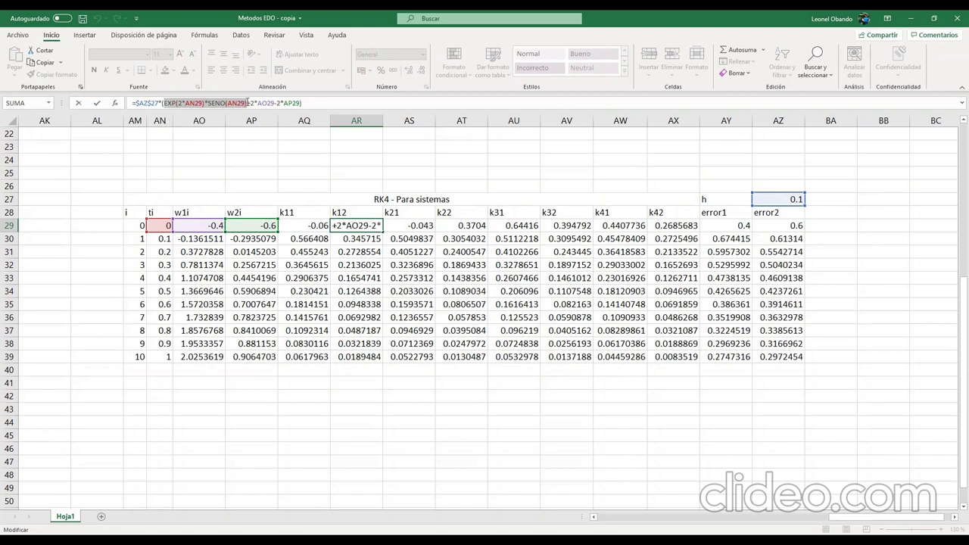
pyautogui.hotkey('ctrl', 'c')
pyautogui.press('Escape')
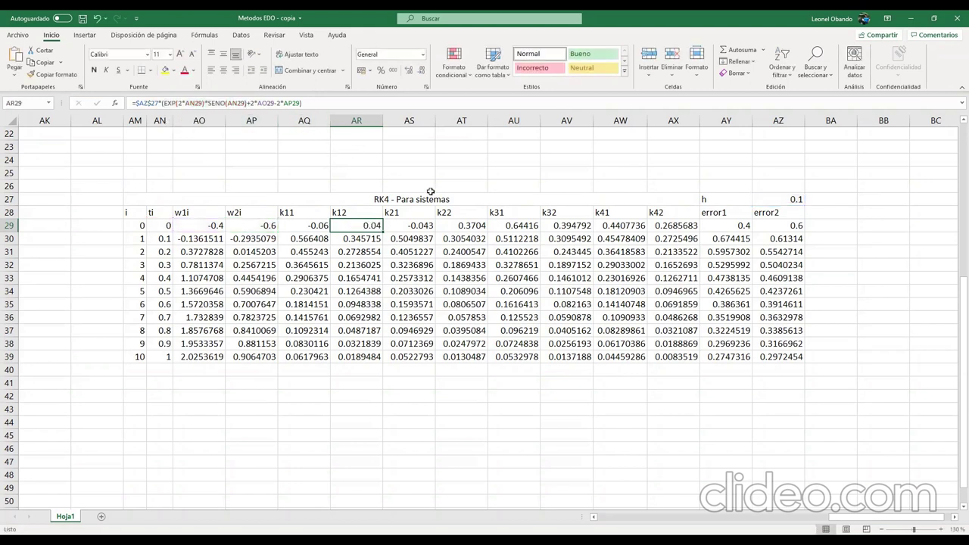
pyautogui.click(464, 225)
pyautogui.moveTo(168, 102); pyautogui.dragTo(302, 103)
pyautogui.press('BackSpace')
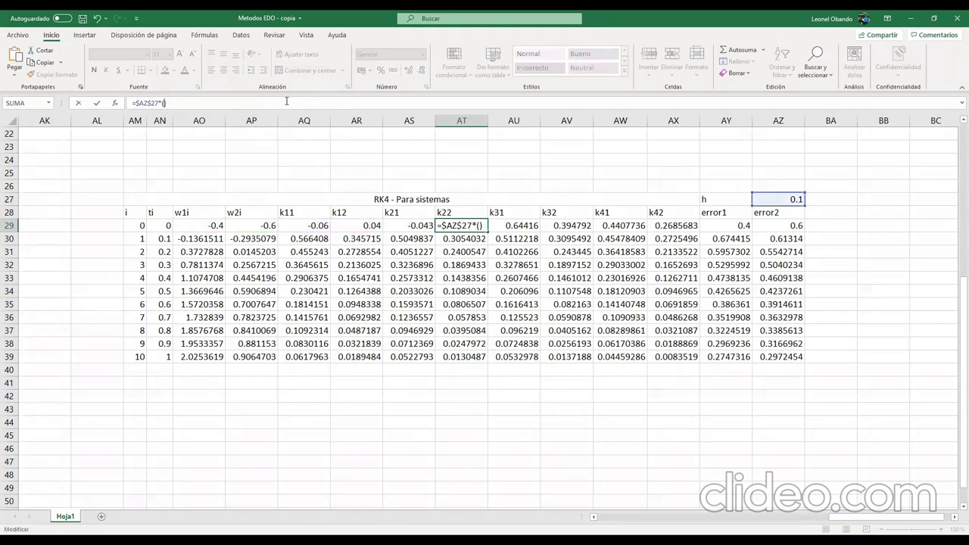
pyautogui.hotkey('ctrl', 'v')
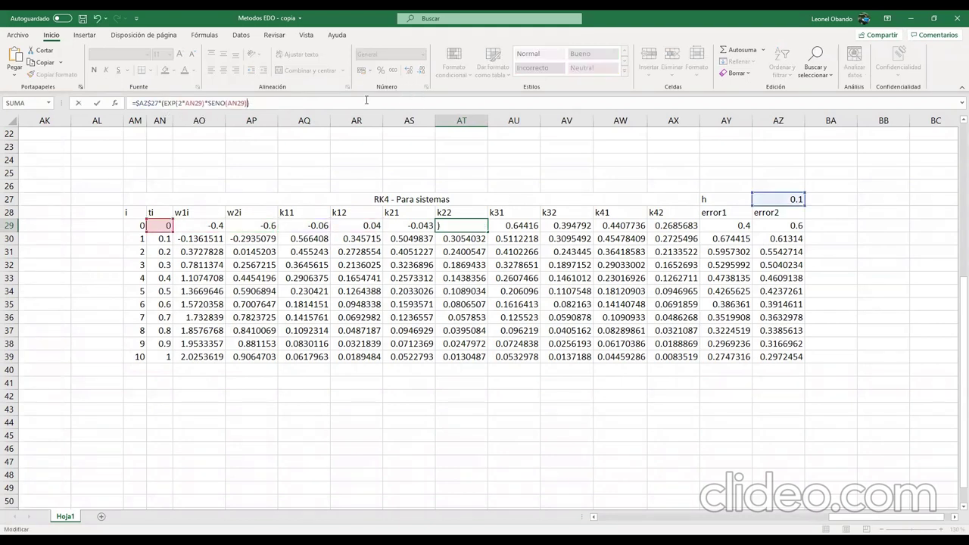
# Add -2*(AO29+AQ29/2) to the k22 formula in AT29, checking the K2,2 expression in Microsoft Whiteboard.
pyautogui.write('+2*()')
pyautogui.press('BackSpace')
pyautogui.write('-2*(')
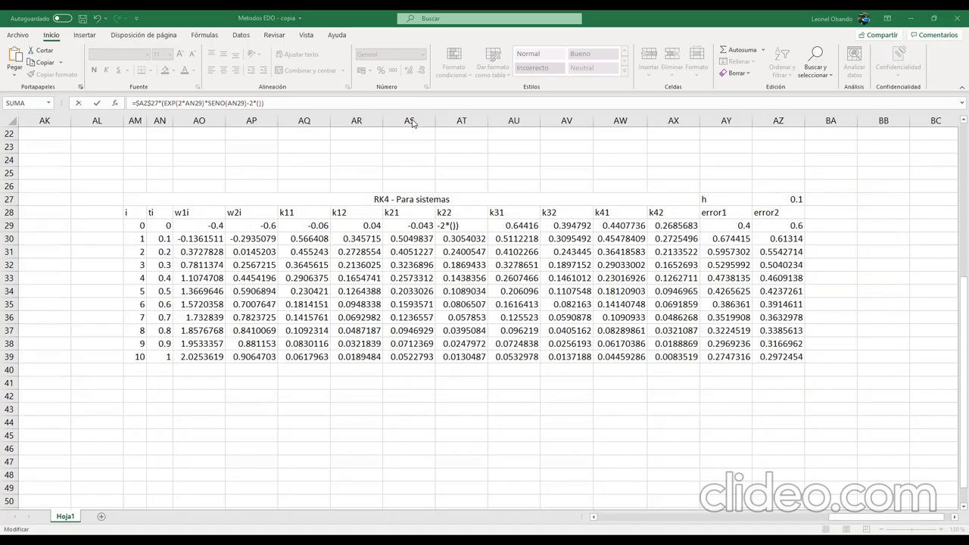
pyautogui.hotkey('alt', 'Tab')
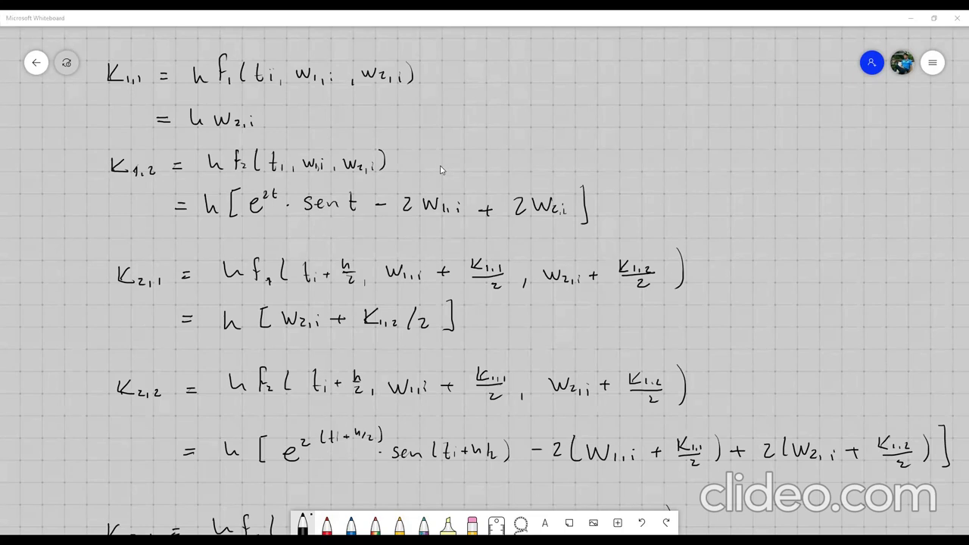
pyautogui.hotkey('alt', 'Tab')
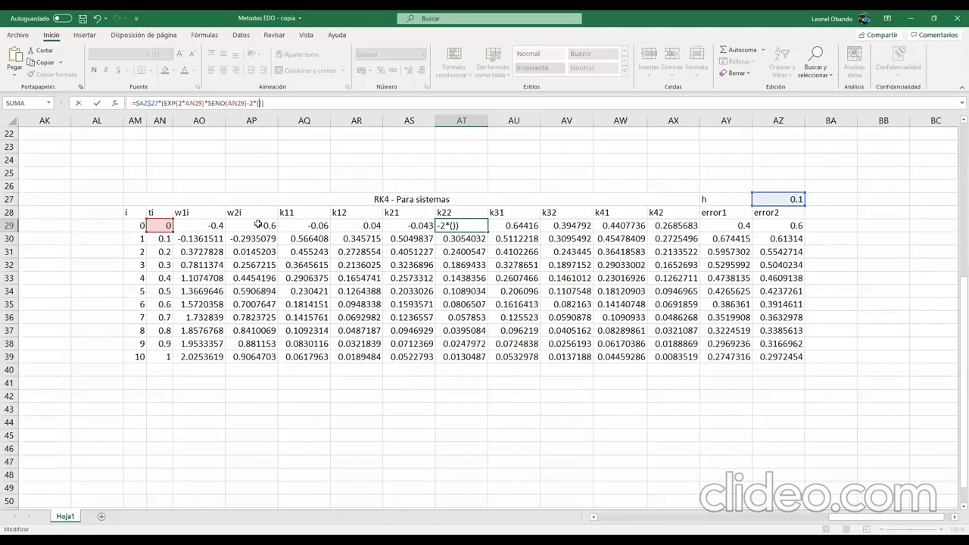
pyautogui.click(193, 224)
pyautogui.write('+')
pyautogui.click(283, 225)
pyautogui.write('/2')
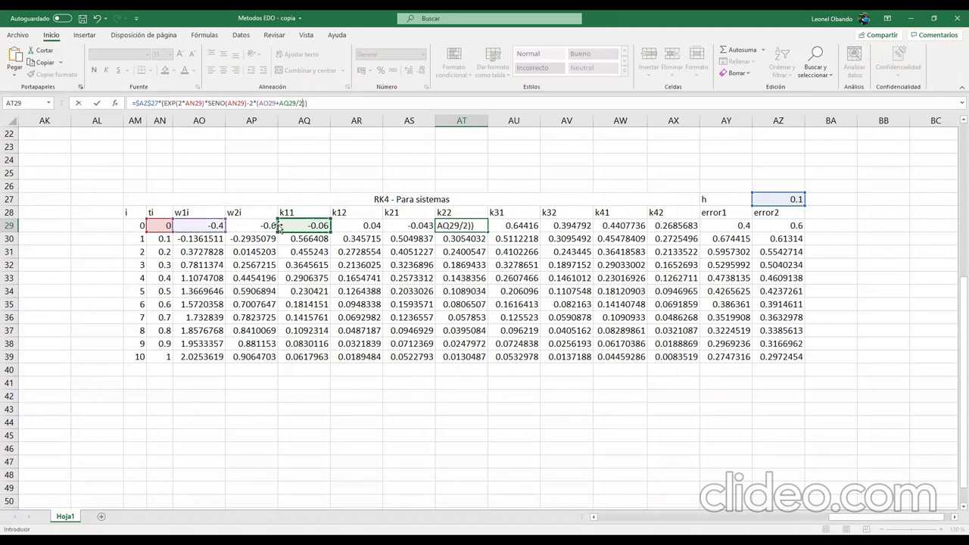
# Complete the k22 formula in AT29 by adding +2*(AP29+AR29/2) inside the brackets.
pyautogui.click(306, 104)
pyautogui.write('-')
pyautogui.press('BackSpace')
pyautogui.write('+2*')
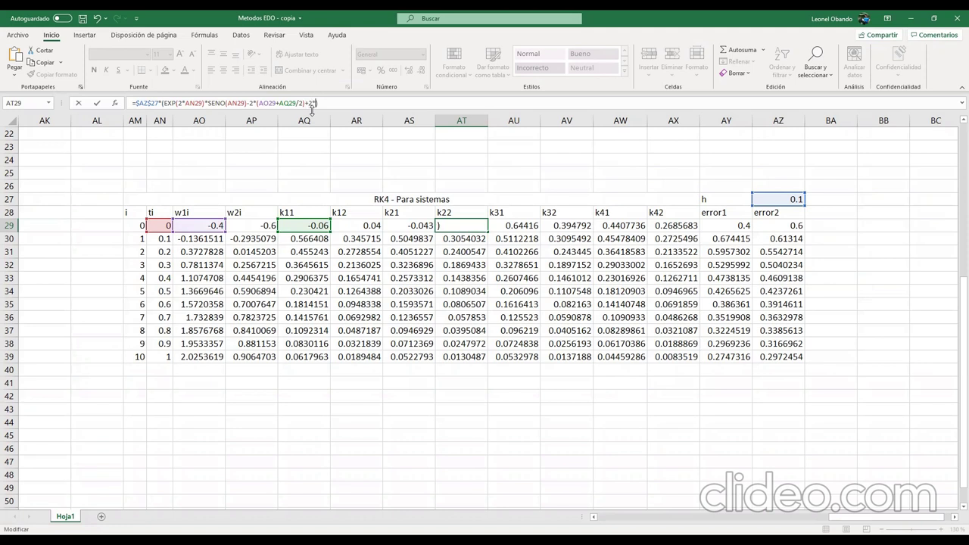
pyautogui.write('()')
pyautogui.click(260, 224)
pyautogui.write('+')
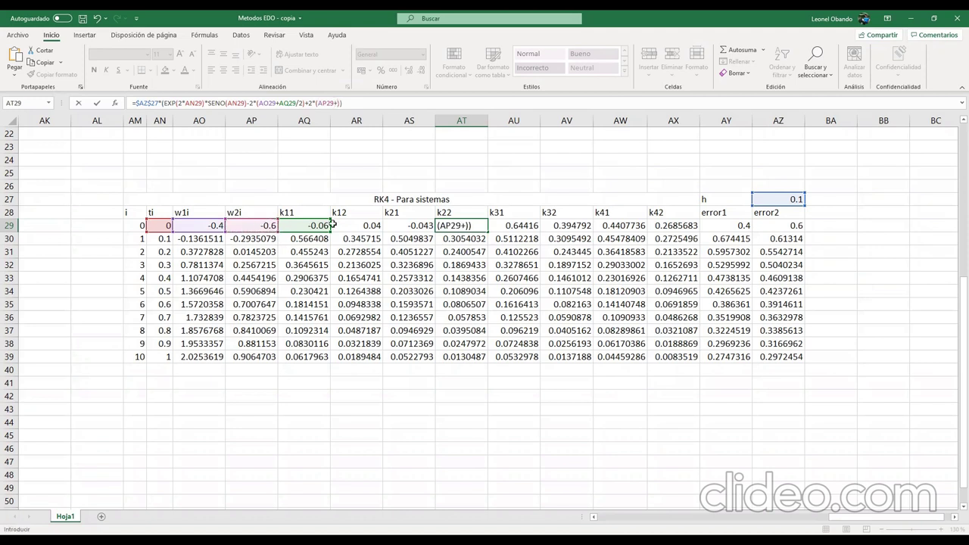
pyautogui.click(342, 224)
pyautogui.write('/2')
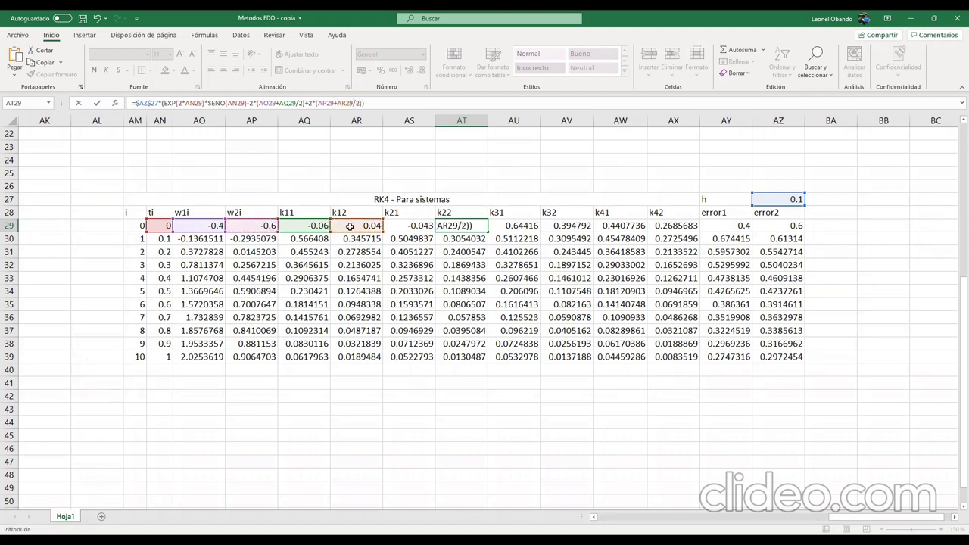
pyautogui.press('Return')
pyautogui.click(448, 228)
# Replace the k31 formula in AU29 with the k21 formula copied from AS29, changing the AQ29 reference to AS29.
pyautogui.click(504, 225)
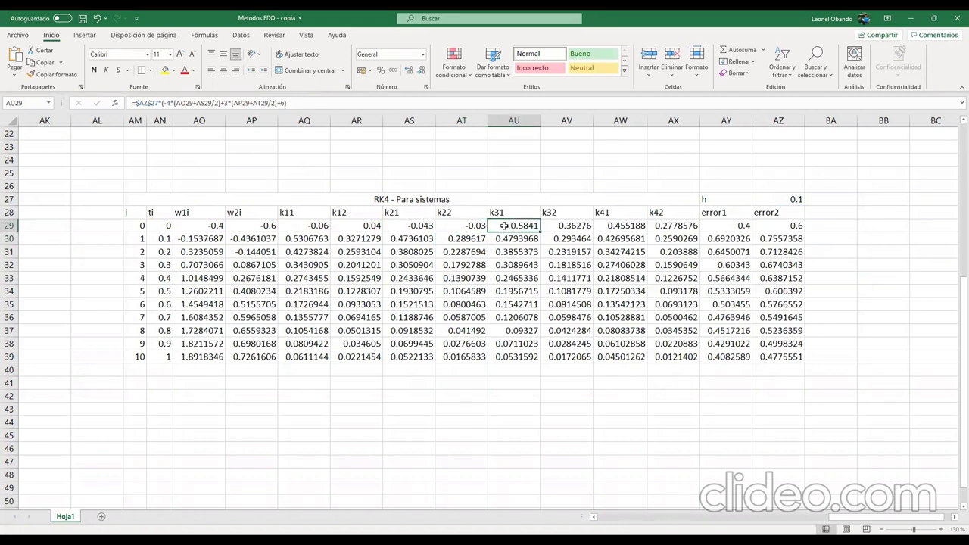
pyautogui.click(402, 226)
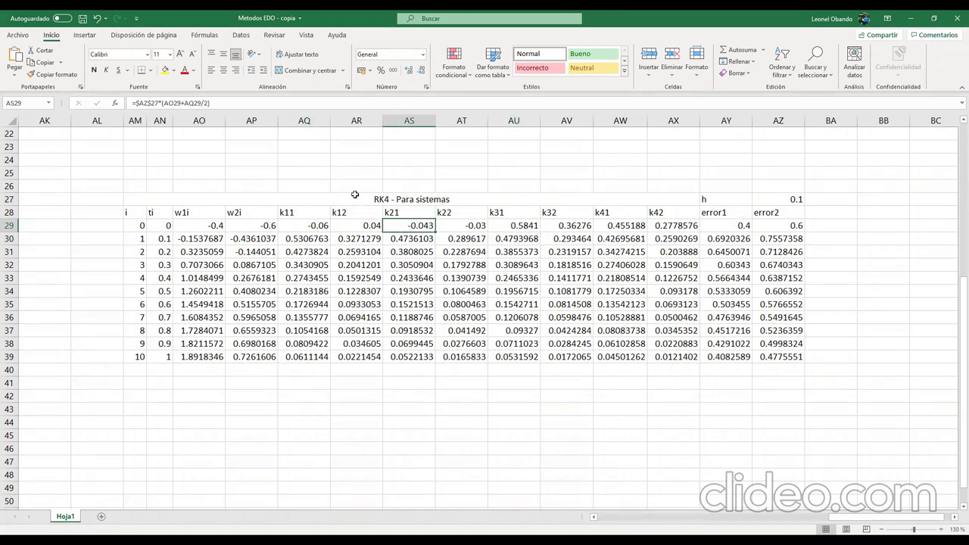
pyautogui.click(232, 103)
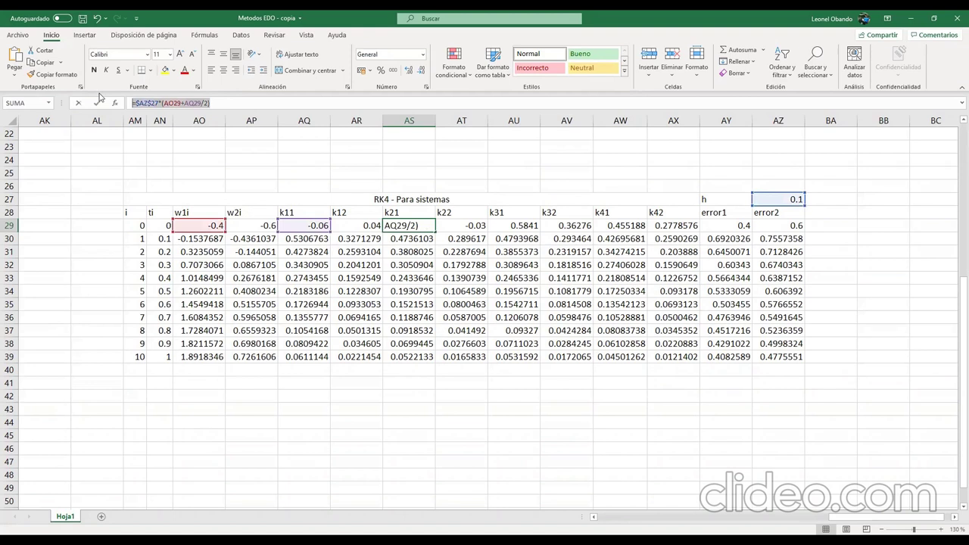
pyautogui.press('Escape')
pyautogui.click(515, 225)
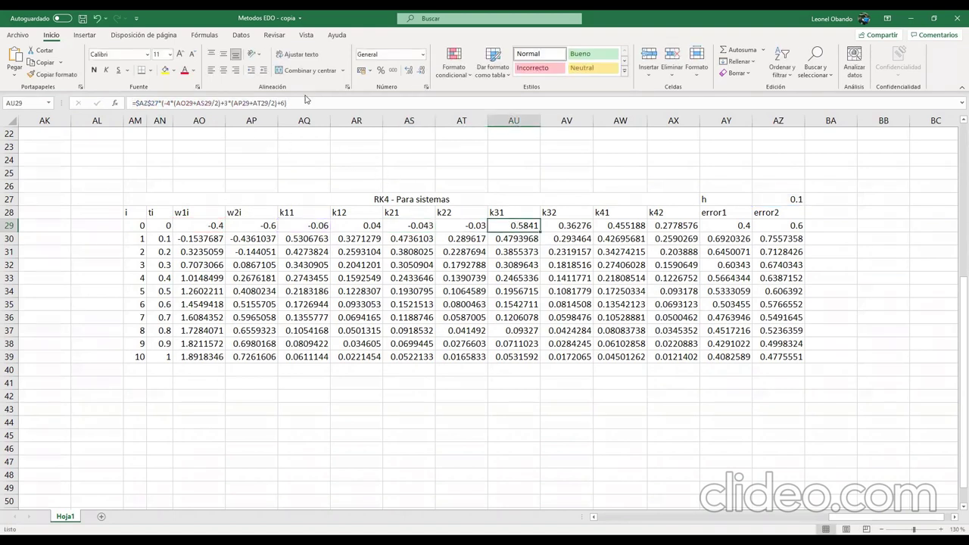
pyautogui.click(164, 103)
pyautogui.write('=$AZ$27*(AO29+AQ29/2)')
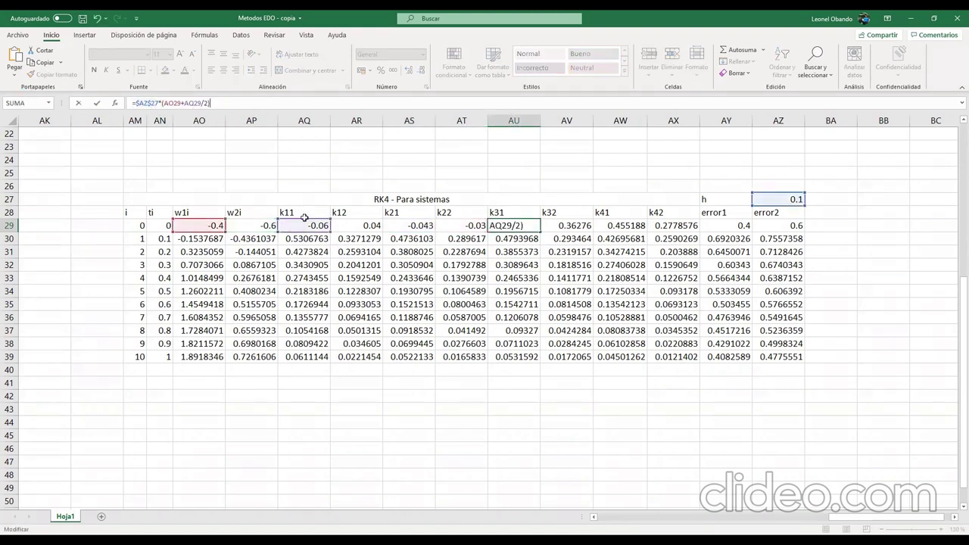
pyautogui.moveTo(297, 234); pyautogui.dragTo(397, 234)
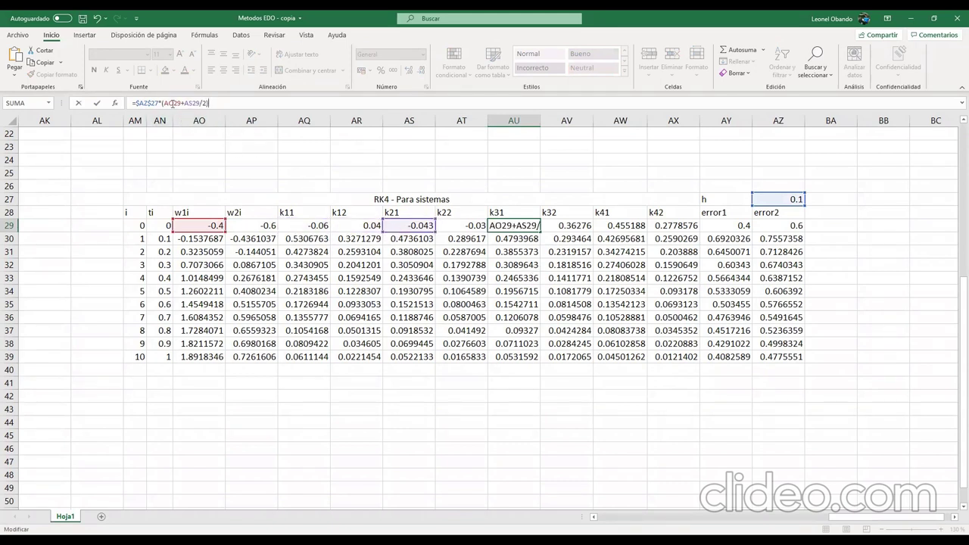
pyautogui.press('Return')
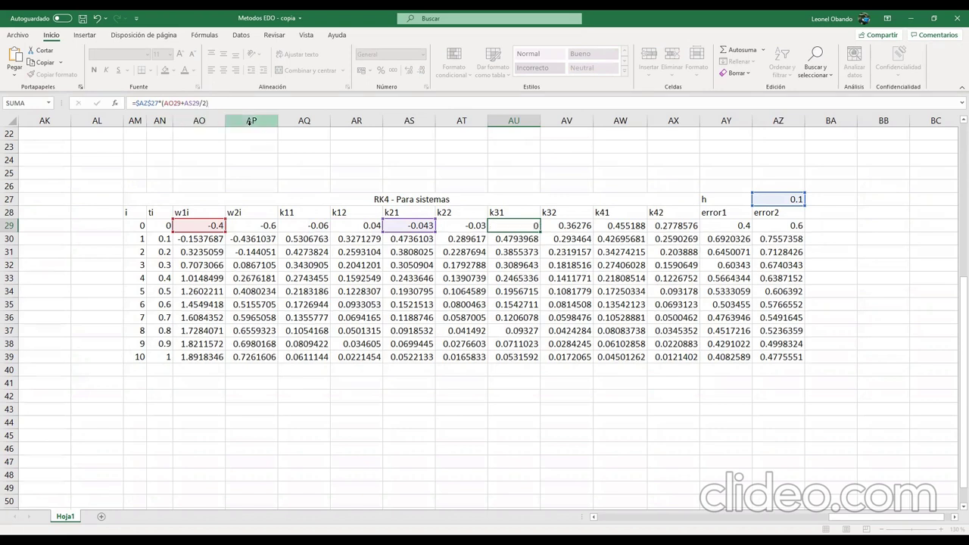
# Replace the k32 formula in AV29 with the k22 formula copied from AT29, changing AQ29 to AS29 and AR29 to AT29.
pyautogui.click(475, 224)
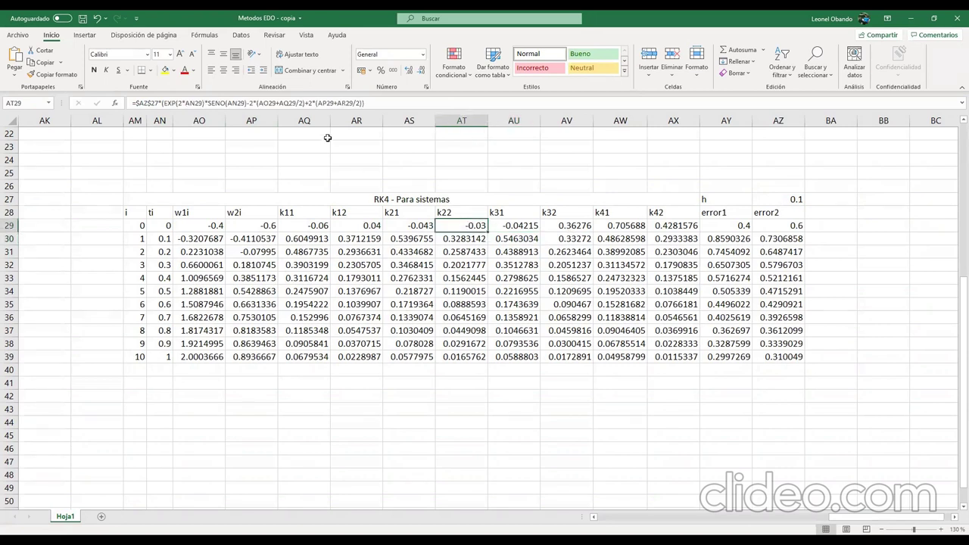
pyautogui.moveTo(397, 105); pyautogui.dragTo(5, 90)
pyautogui.hotkey('ctrl', 'c')
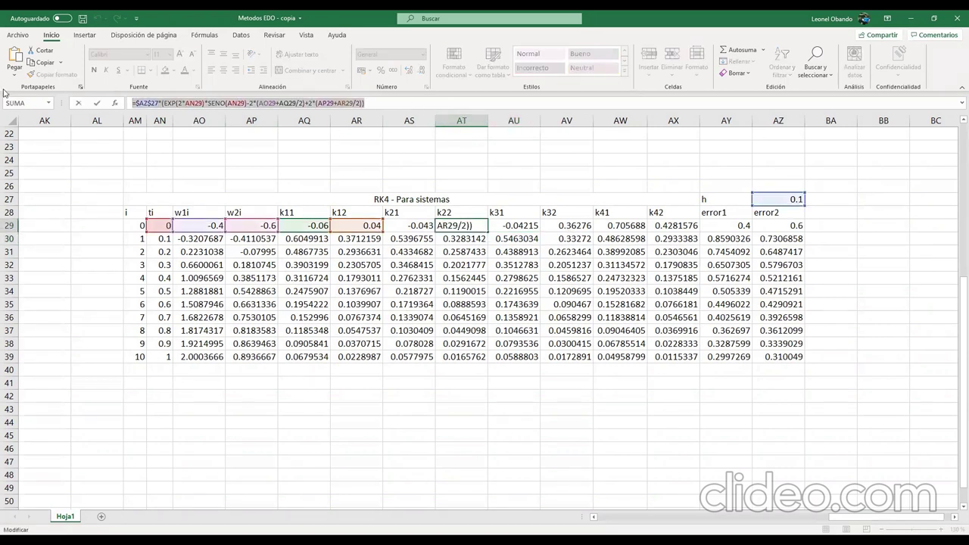
pyautogui.click(568, 225)
pyautogui.click(348, 105)
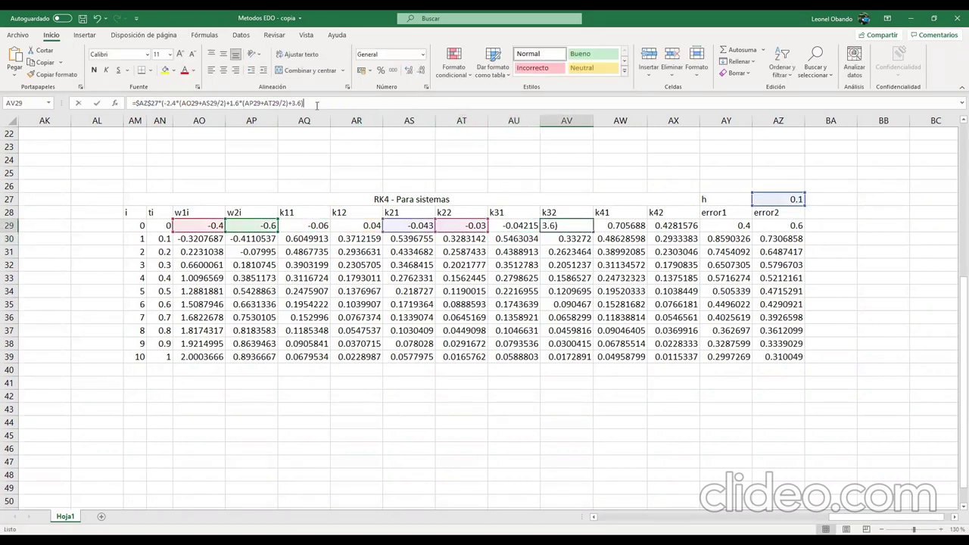
pyautogui.hotkey('ctrl', 'a')
pyautogui.hotkey('ctrl', 'v')
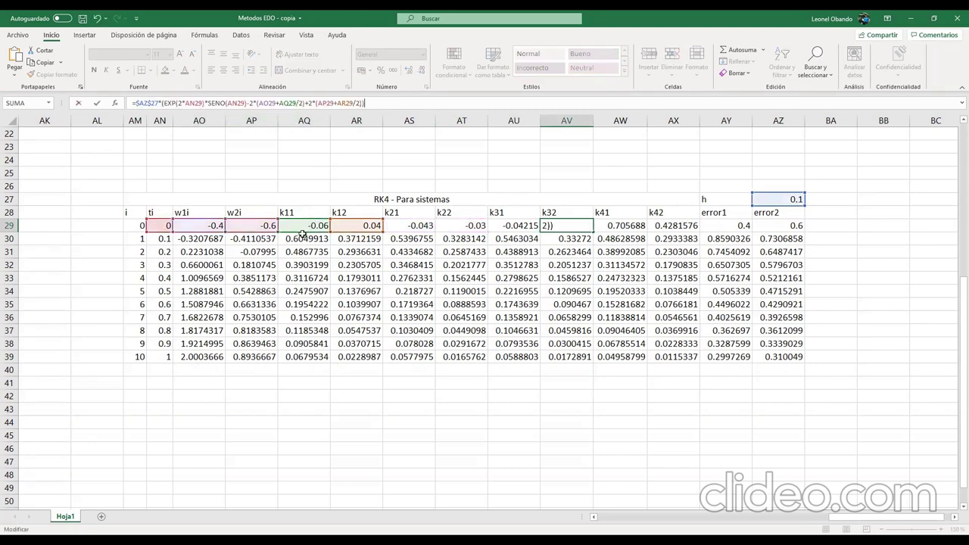
pyautogui.moveTo(302, 234); pyautogui.dragTo(465, 225)
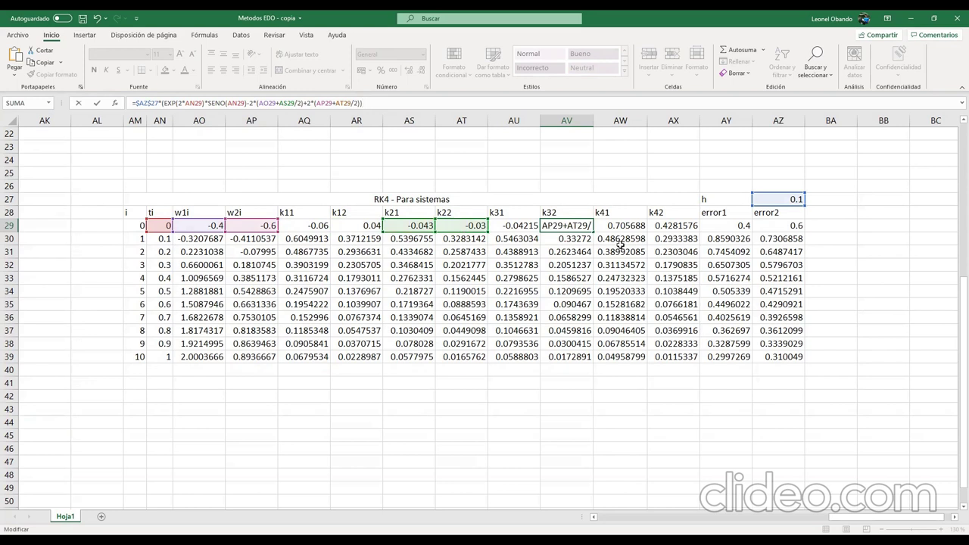
pyautogui.click(560, 237)
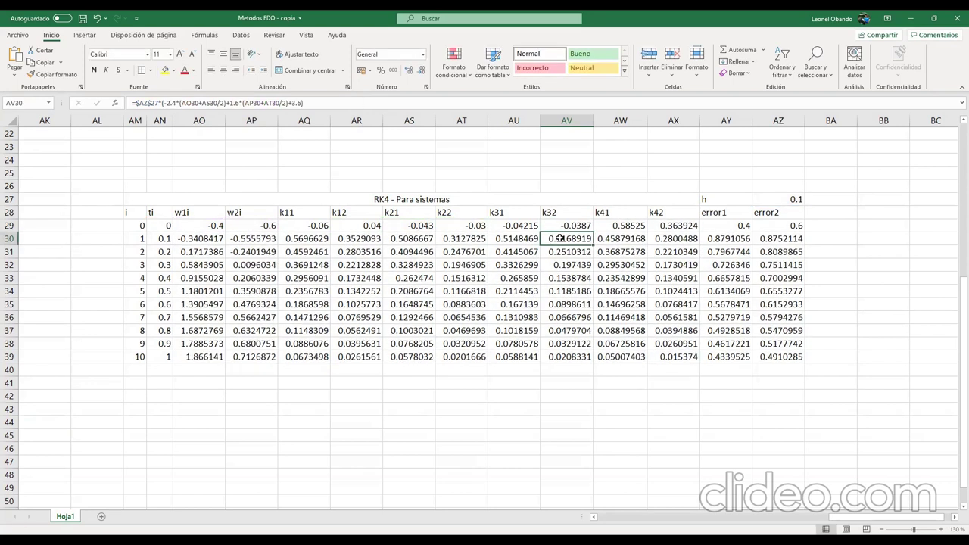
# Review the k32, k31, k41, k21 and k22 formulas in row 29 and the cells they reference.
pyautogui.click(560, 226)
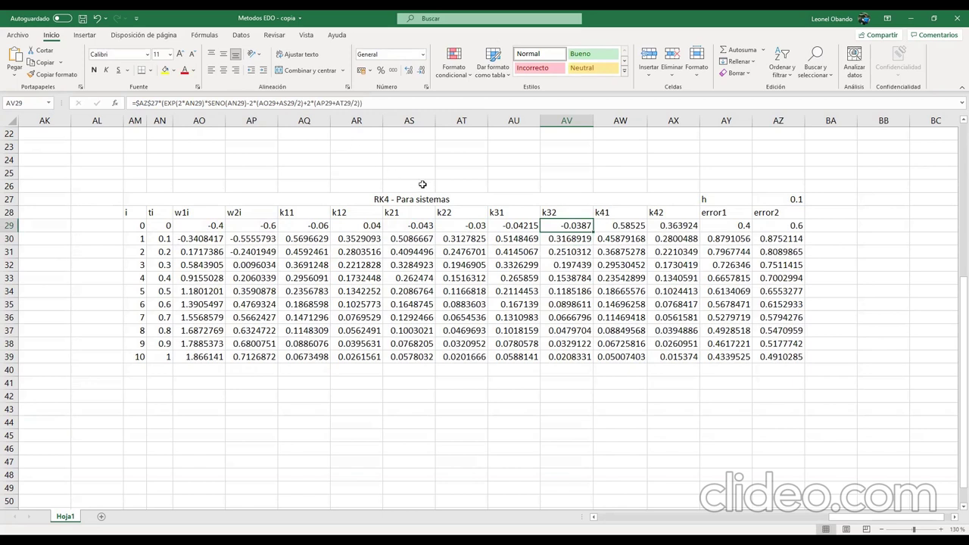
pyautogui.click(416, 104)
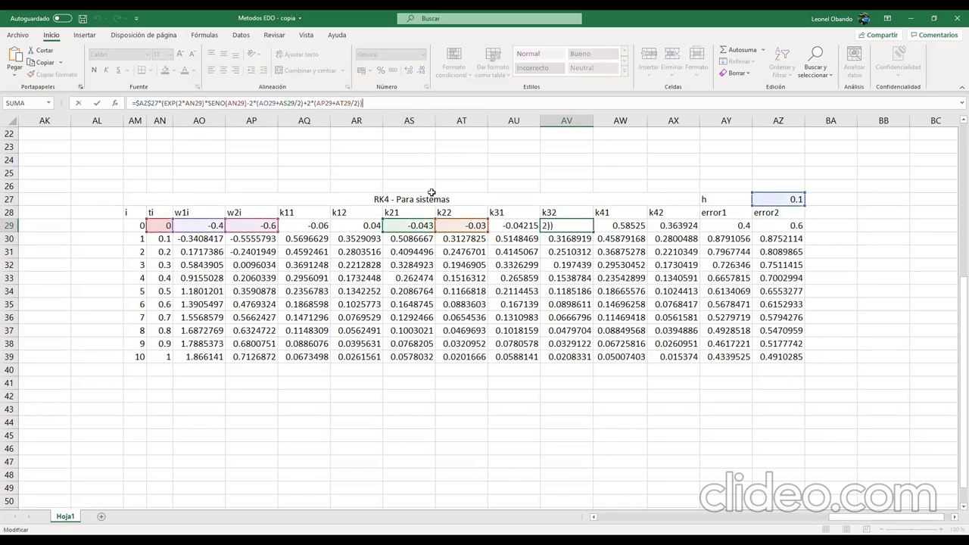
pyautogui.hotkey('ctrl', 'Return')
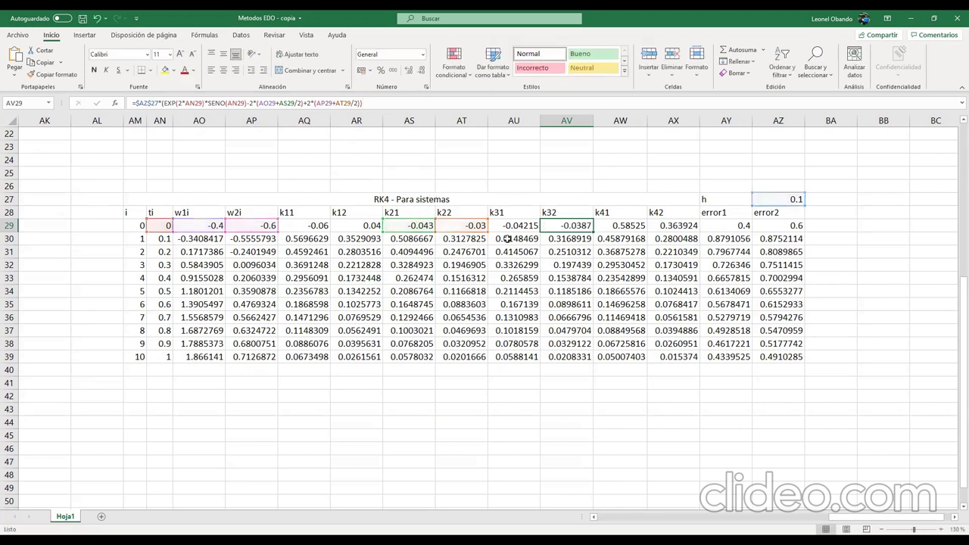
pyautogui.press('Left')
pyautogui.press('F2')
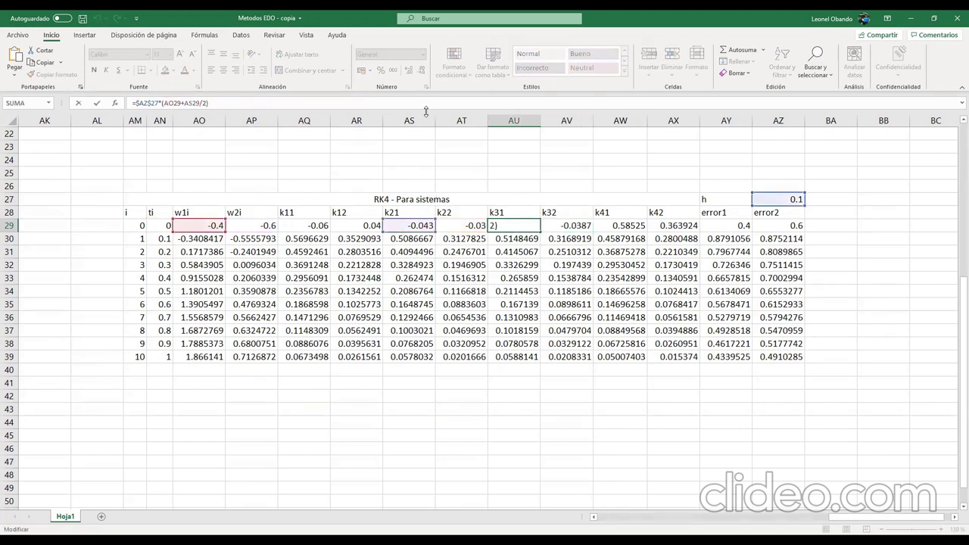
pyautogui.hotkey('ctrl', 'Return')
pyautogui.click(630, 226)
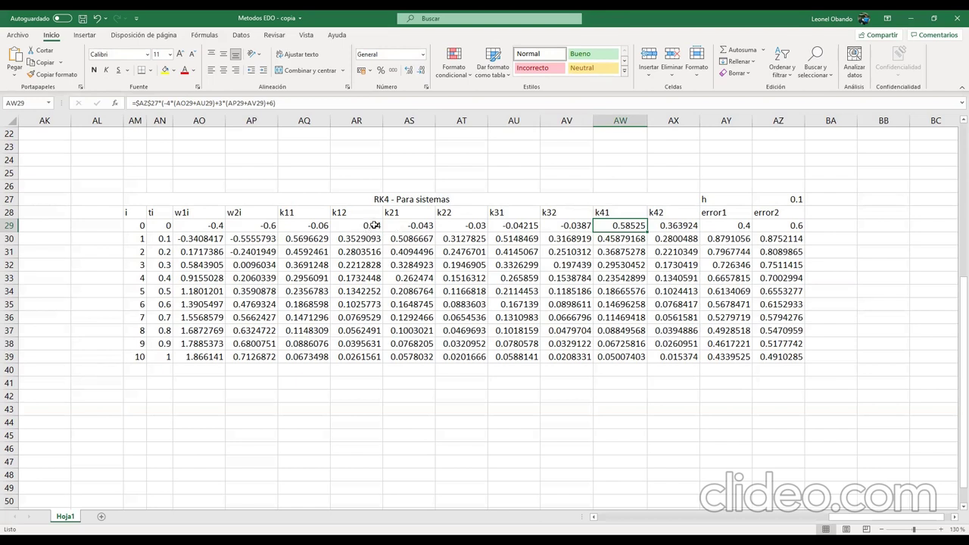
pyautogui.click(410, 225)
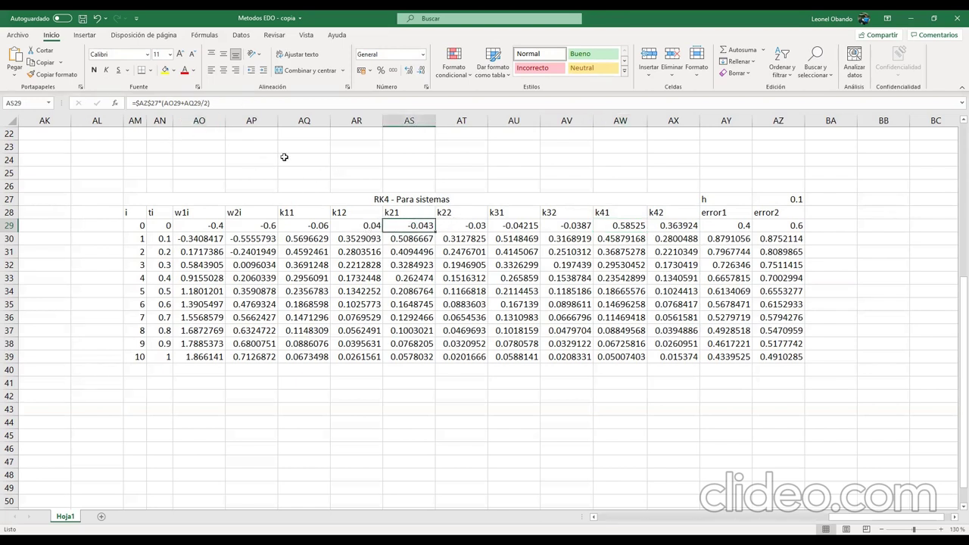
pyautogui.click(443, 224)
pyautogui.click(203, 101)
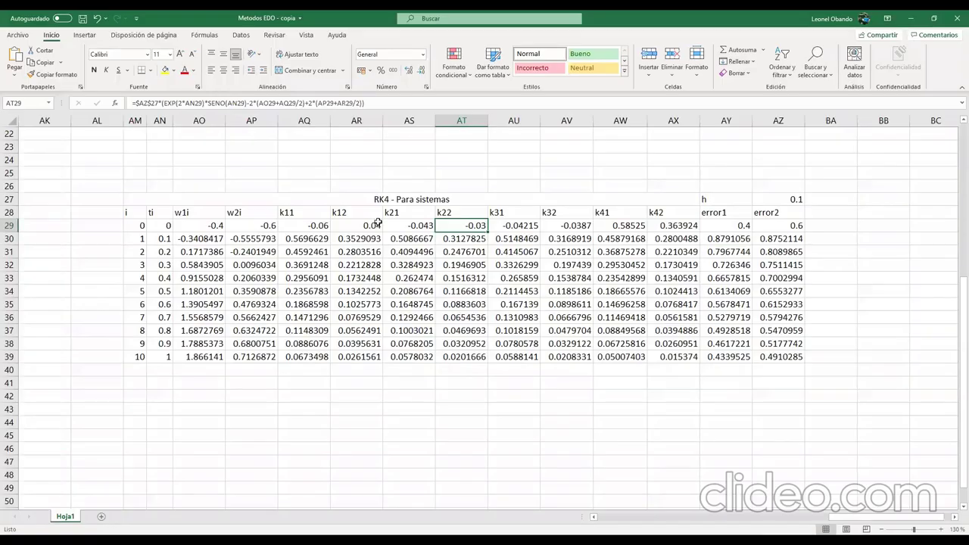
pyautogui.click(421, 226)
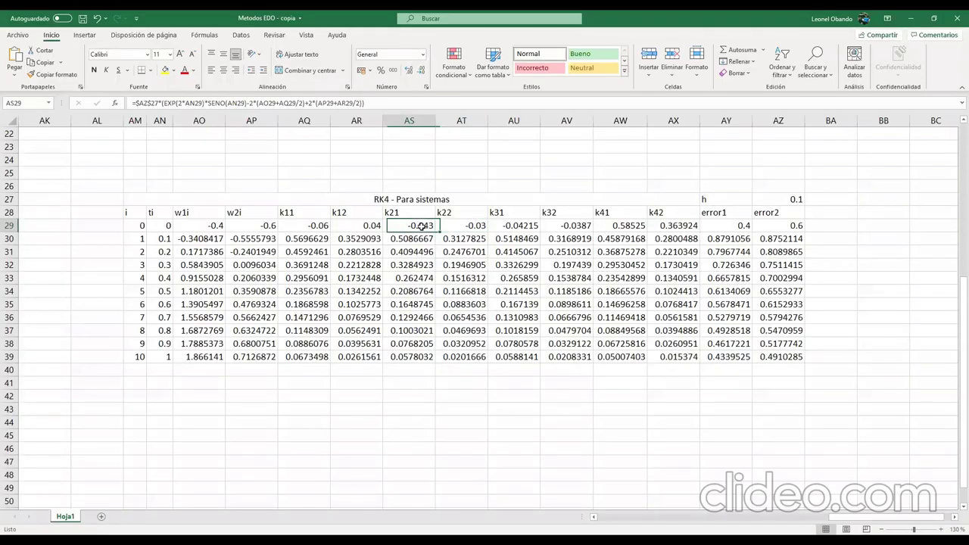
pyautogui.moveTo(228, 102); pyautogui.dragTo(145, 102)
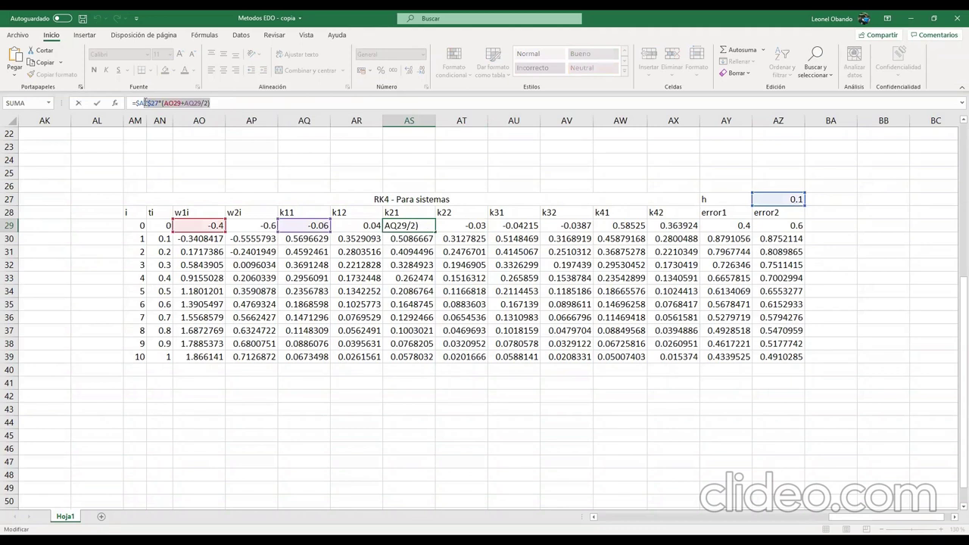
pyautogui.press('Escape')
# Change the exponential term of the k22 formula in AT29 to EXP(2*(AN29+$AZ$27/2)).
pyautogui.press('Right')
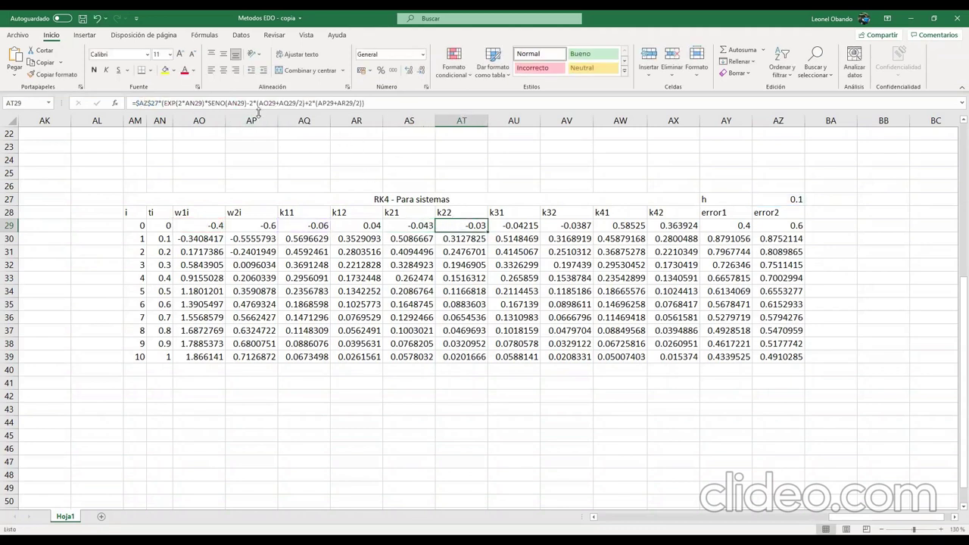
pyautogui.click(188, 103)
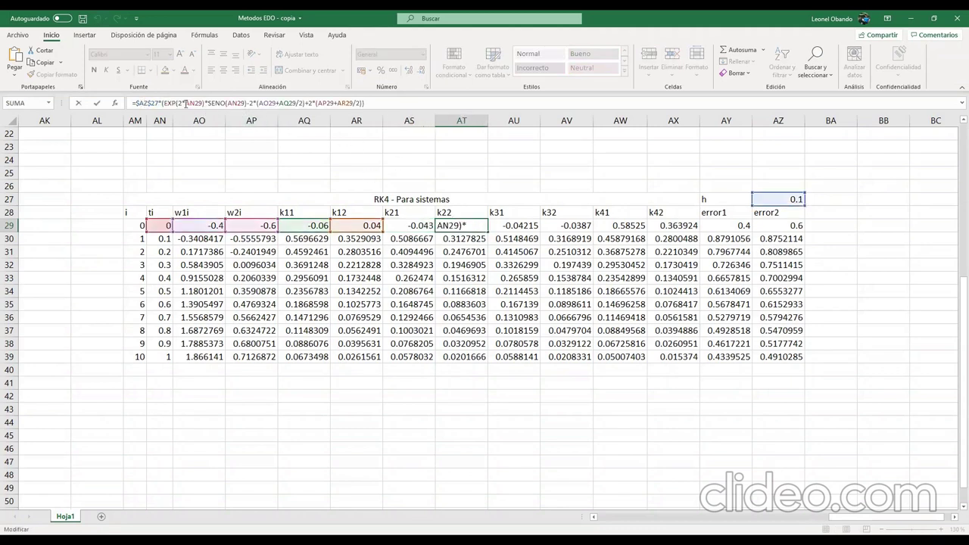
pyautogui.write('*')
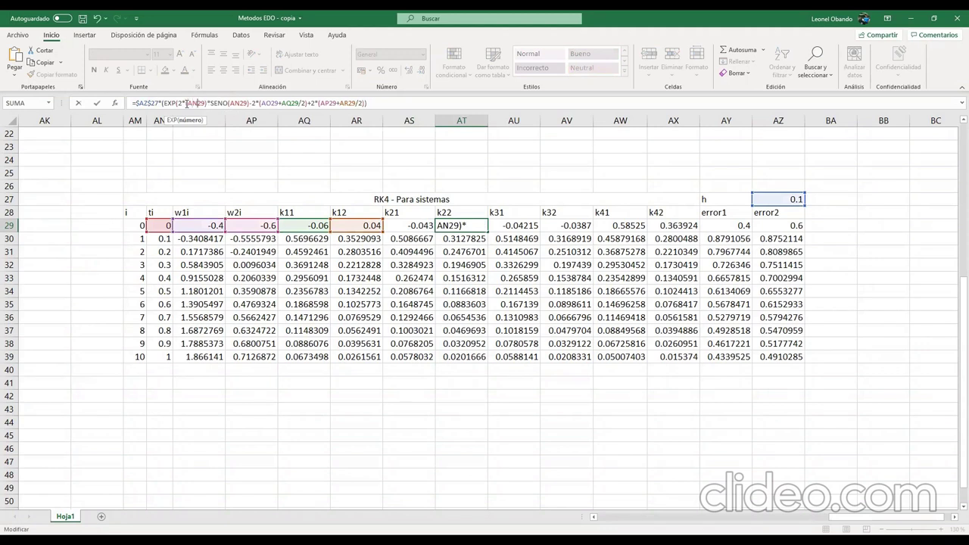
pyautogui.write(')')
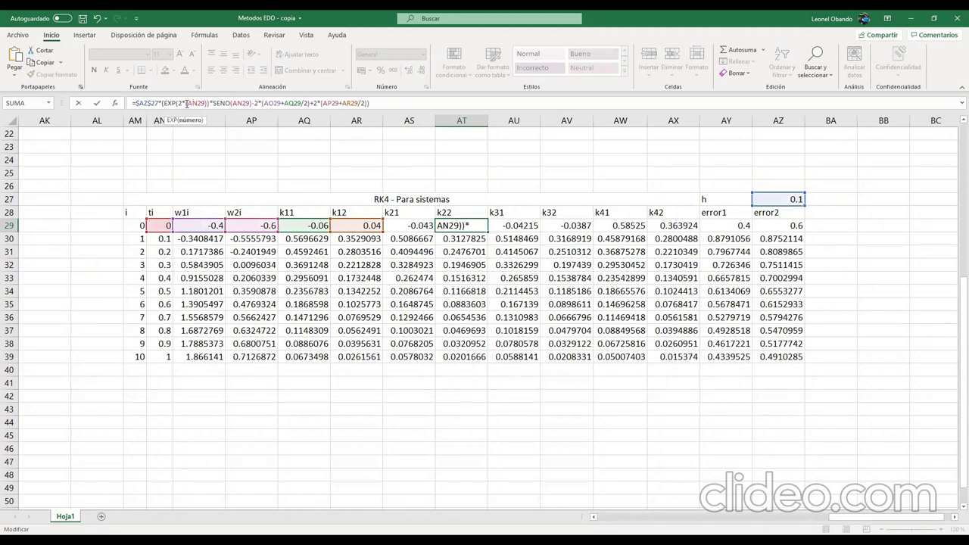
pyautogui.write('+')
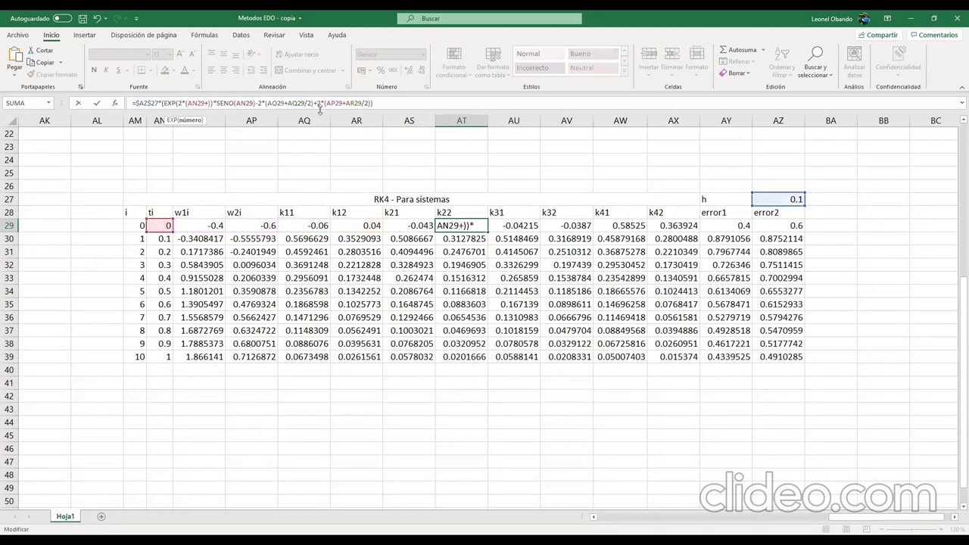
pyautogui.click(756, 195)
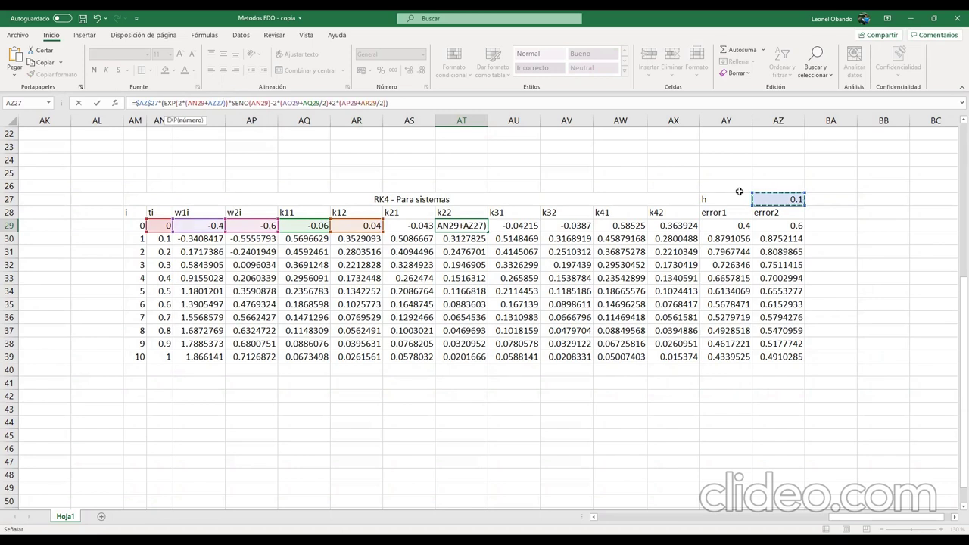
pyautogui.press('F4')
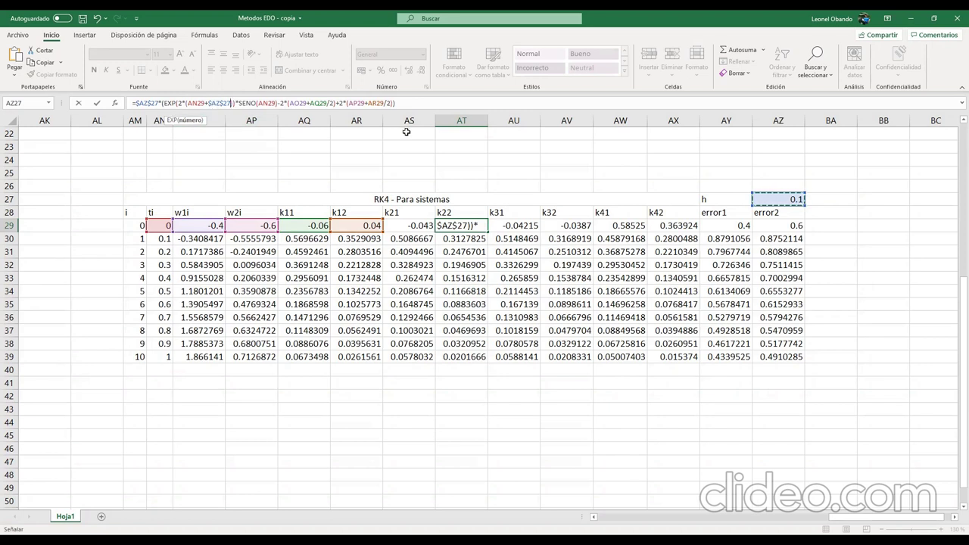
pyautogui.write('/2')
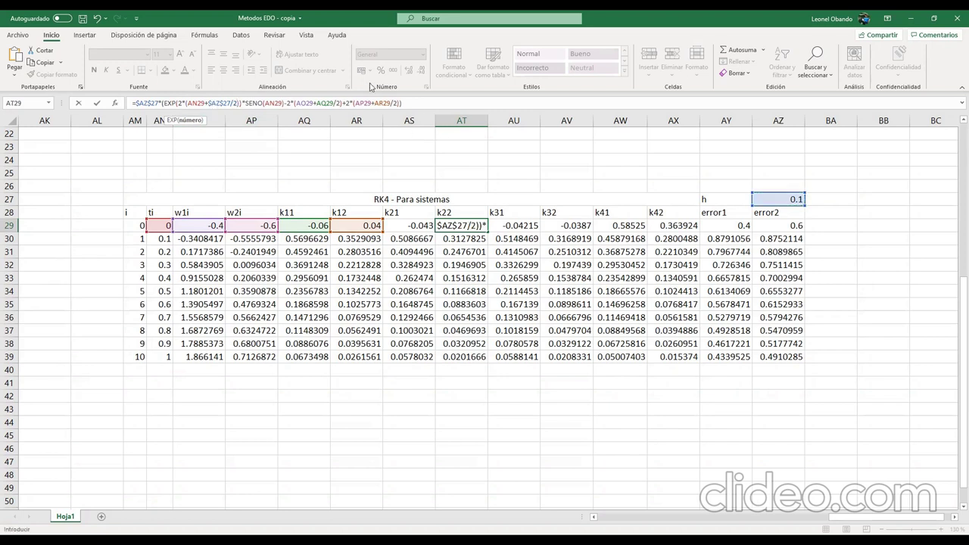
pyautogui.write(')')
# Change the sine term of the k22 formula in AT29 to SENO(AN29+$AZ$27/2).
pyautogui.click(281, 103)
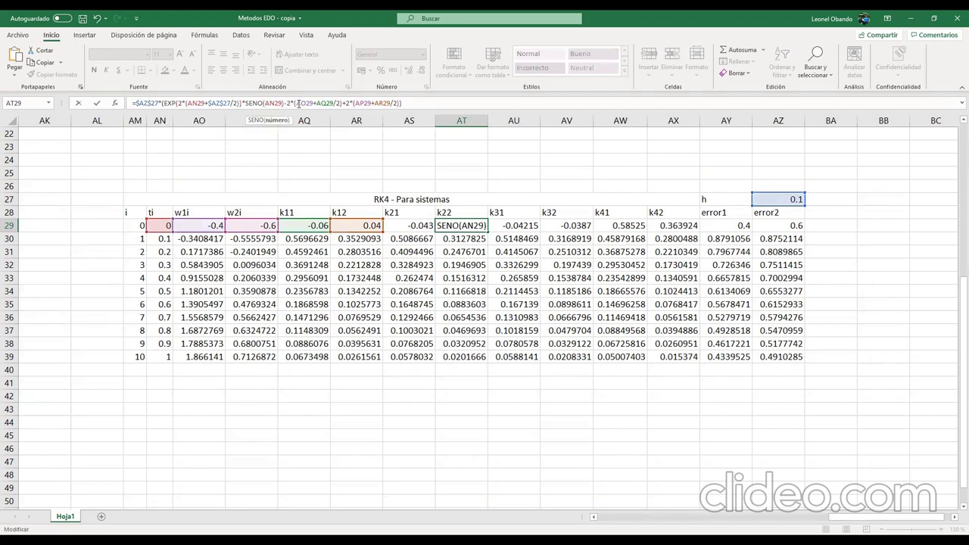
pyautogui.write('+')
pyautogui.click(777, 199)
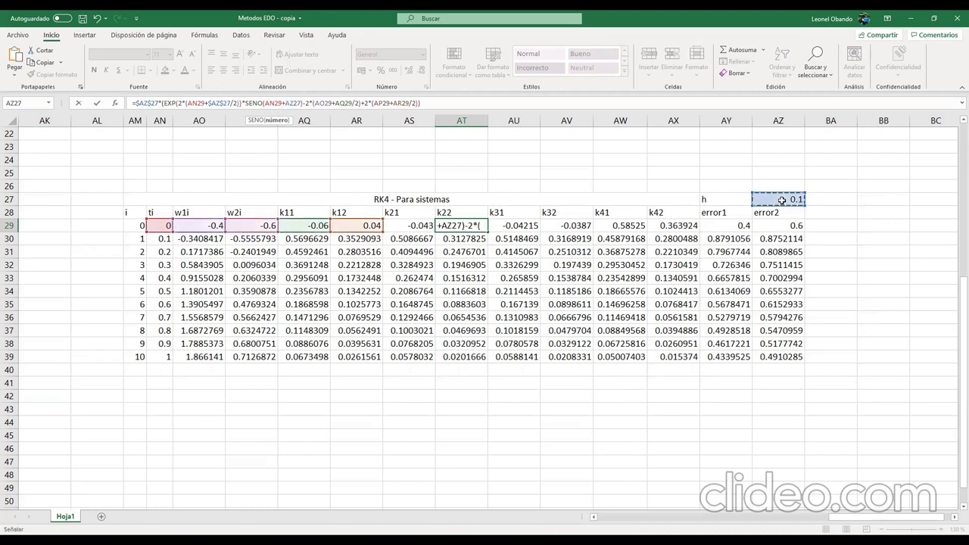
pyautogui.press('F4')
pyautogui.write('/2')
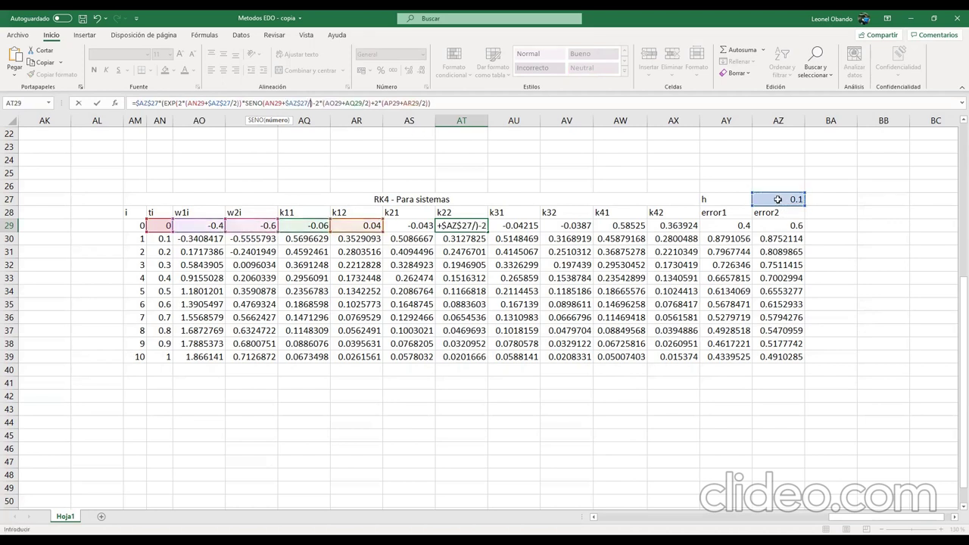
pyautogui.press('Return')
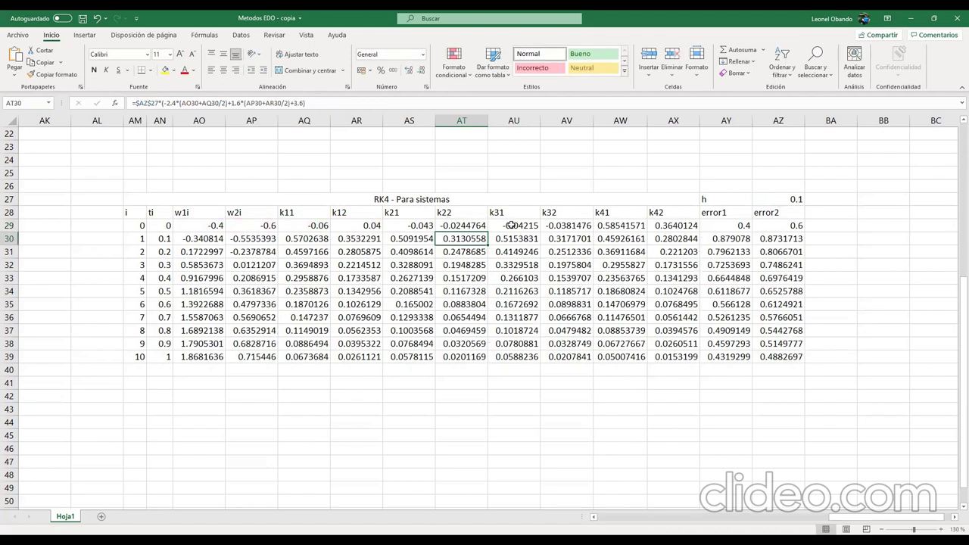
pyautogui.click(470, 225)
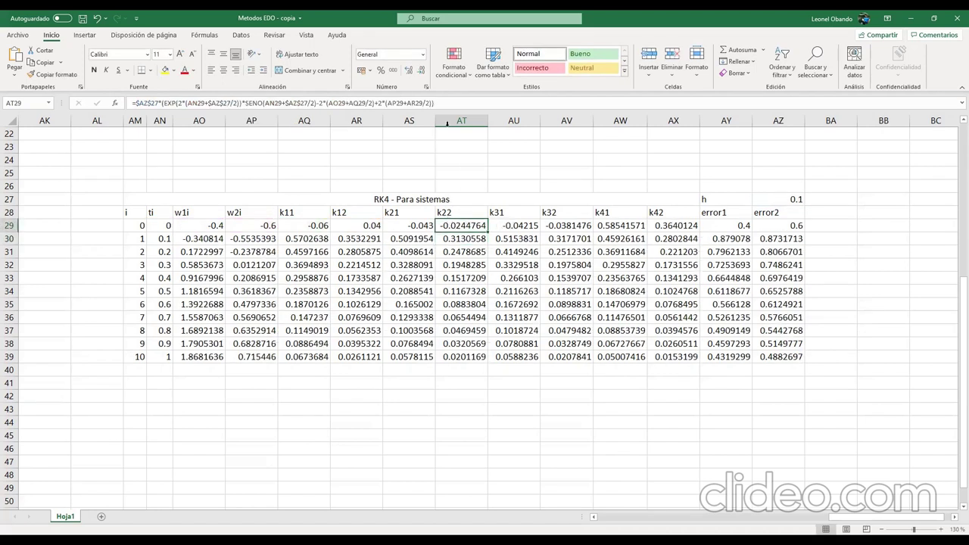
# Replace the k32 formula in AV29 with the corrected k22 formula from AT29, changing AQ29 to AS29 and AR29 to AT29.
pyautogui.press('F2')
pyautogui.press('Tab')
pyautogui.press('Tab')
pyautogui.click(352, 103)
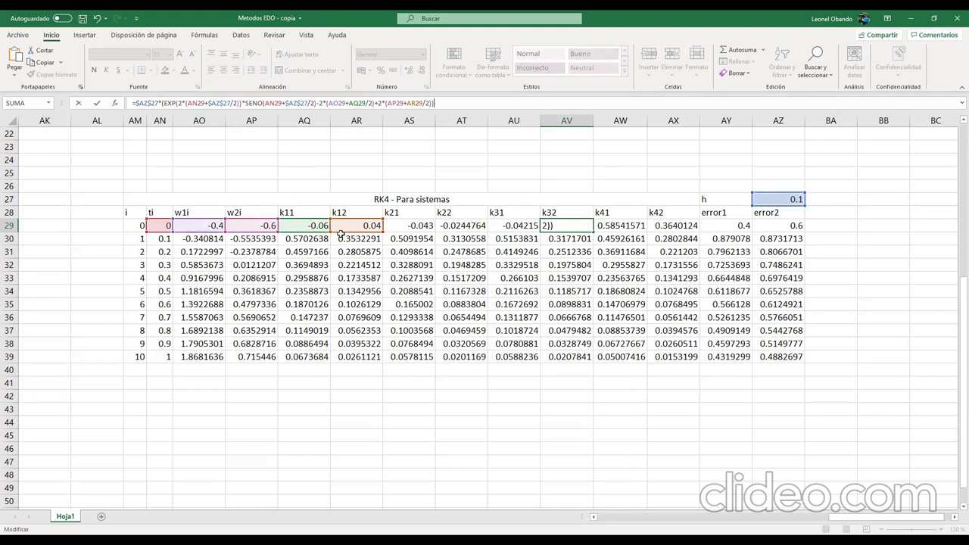
pyautogui.moveTo(303, 232); pyautogui.dragTo(469, 231)
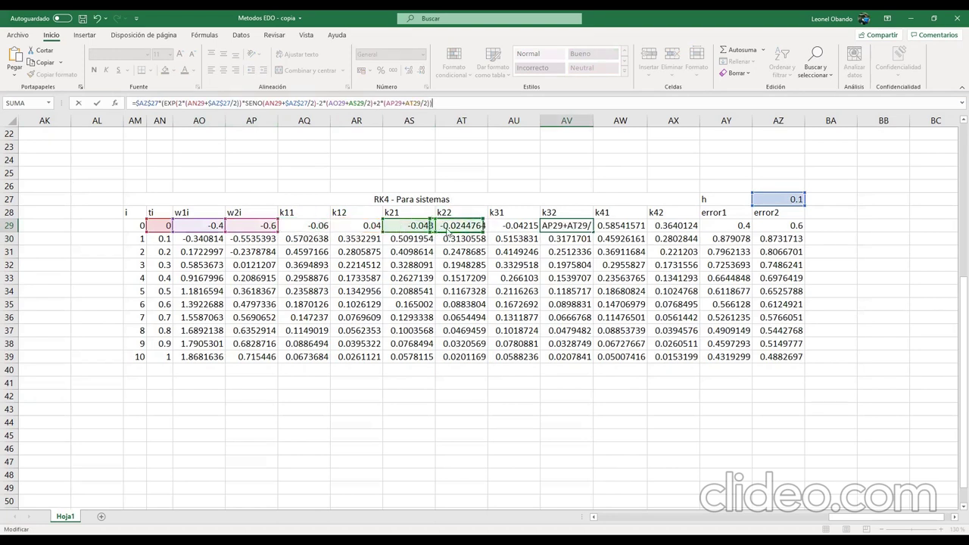
pyautogui.press('Return')
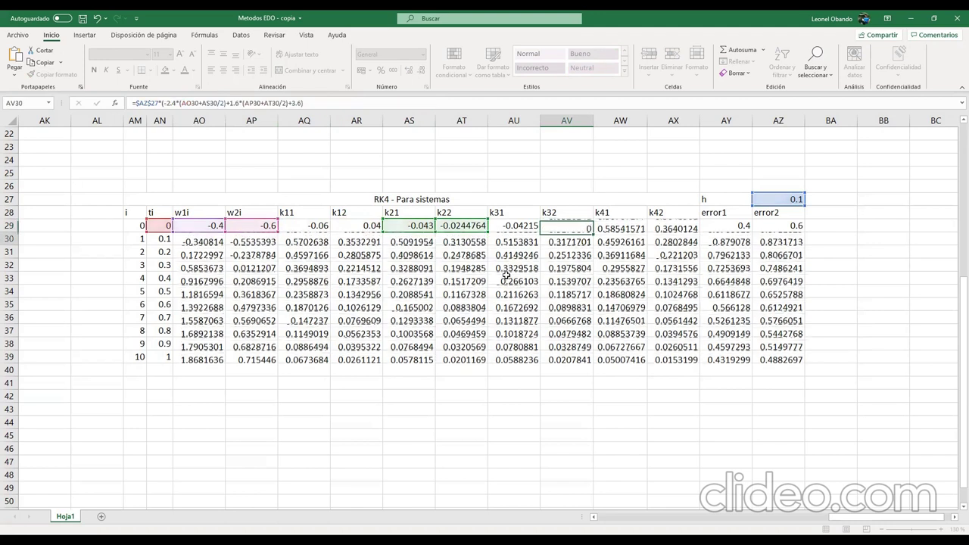
pyautogui.click(544, 229)
pyautogui.click(535, 229)
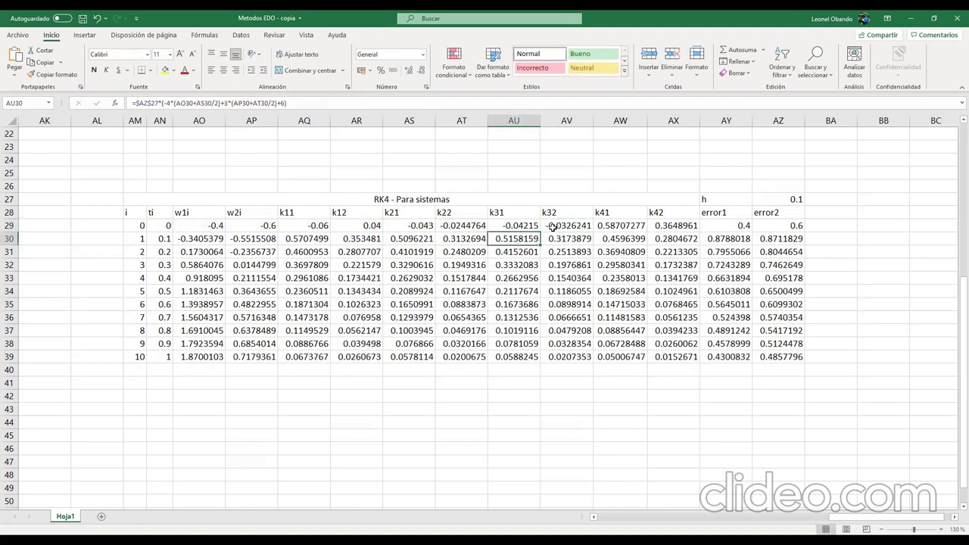
# Check the handwritten K4,1 expression on the whiteboard and change the k41 formula in AW29 to =$AZ$27*(AP29+AV29).
pyautogui.click(549, 230)
pyautogui.click(627, 229)
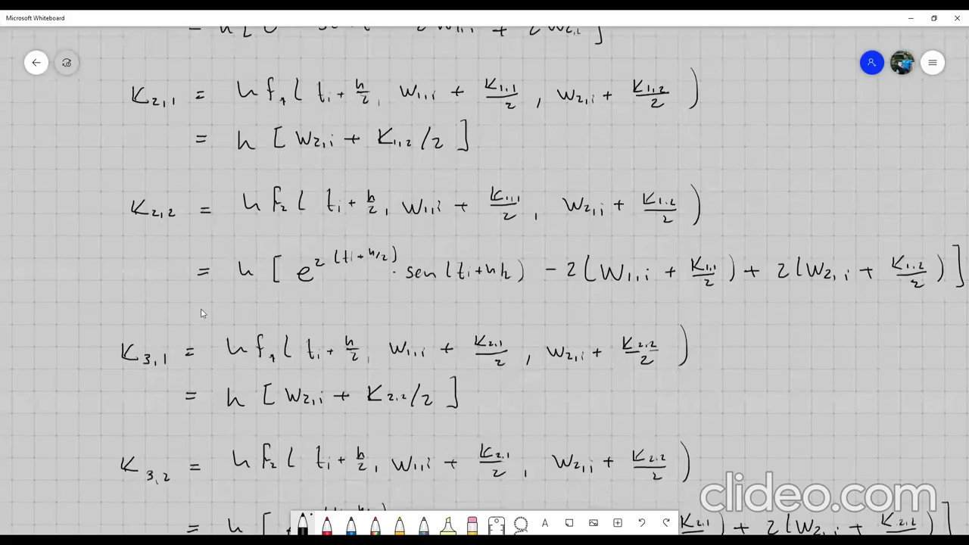
pyautogui.scroll(-6, 272, 417)
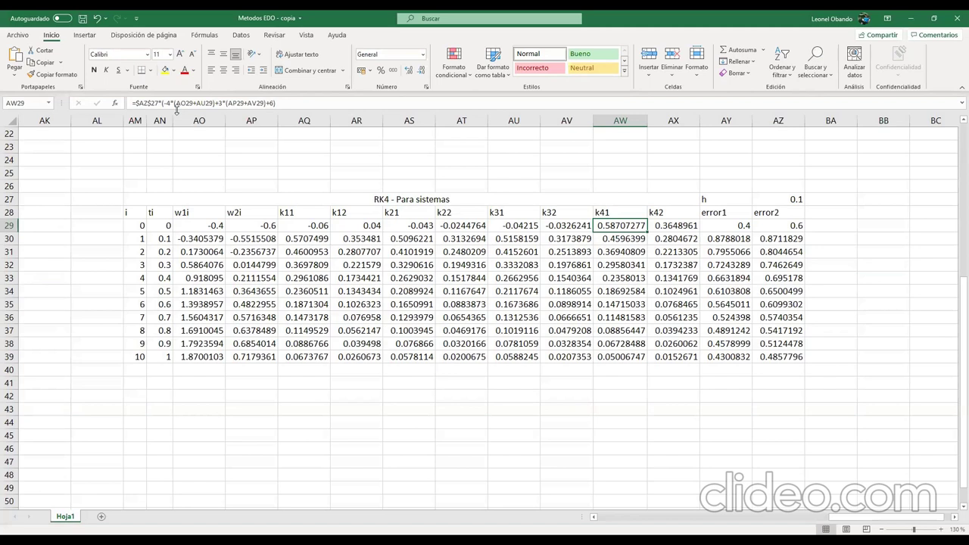
pyautogui.moveTo(177, 106); pyautogui.dragTo(274, 106)
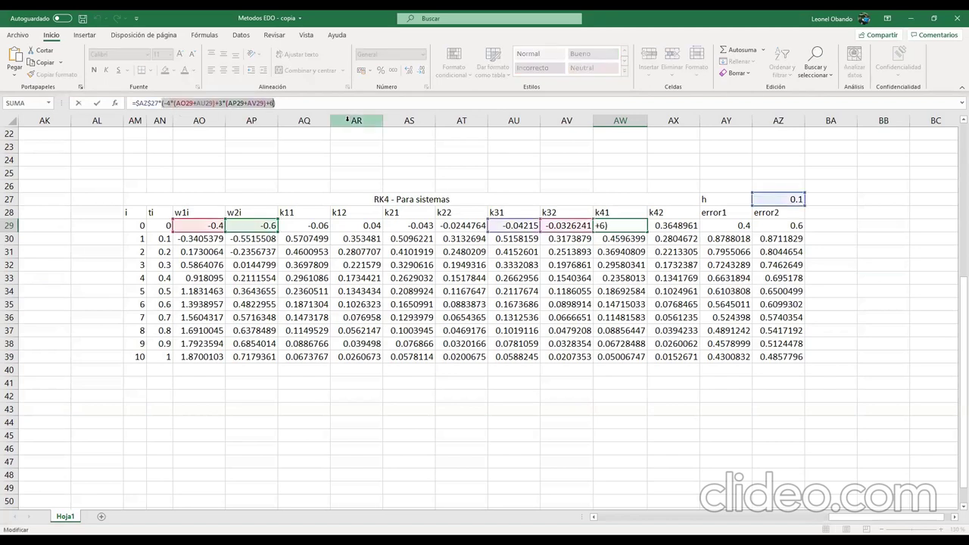
pyautogui.write('(')
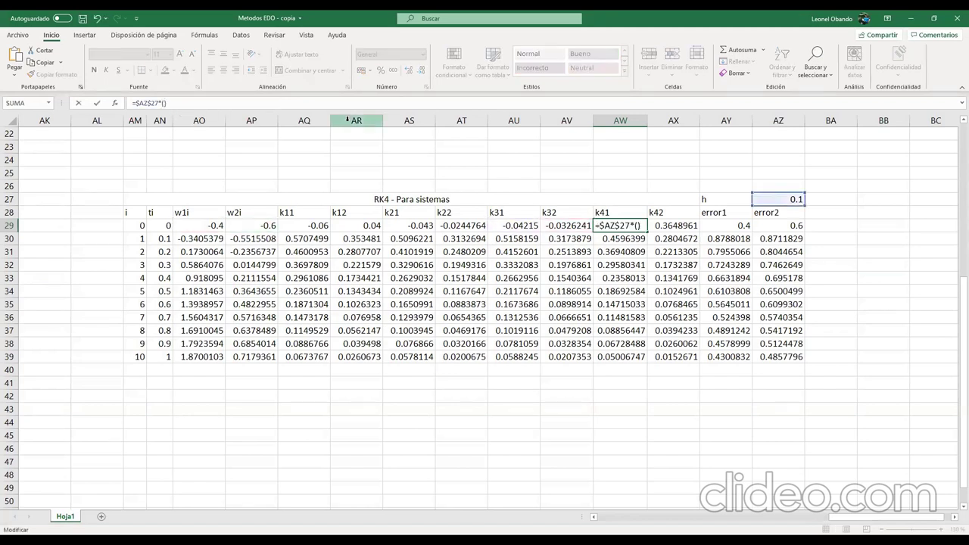
pyautogui.click(249, 226)
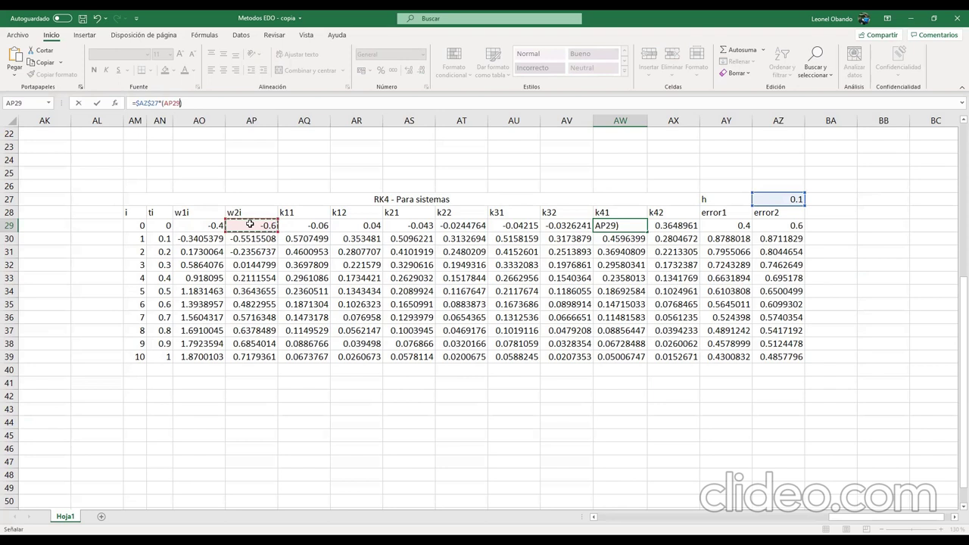
pyautogui.write('+')
pyautogui.click(572, 224)
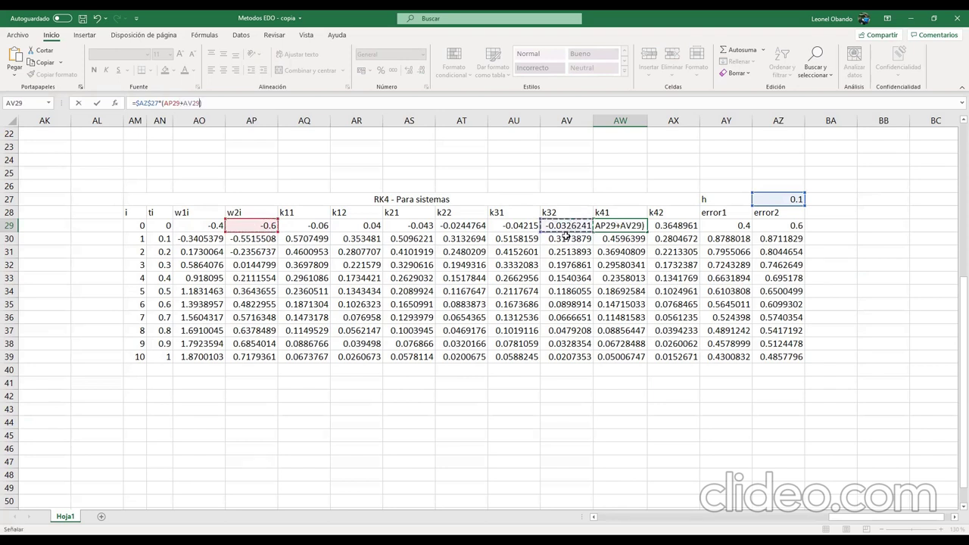
pyautogui.press('Return')
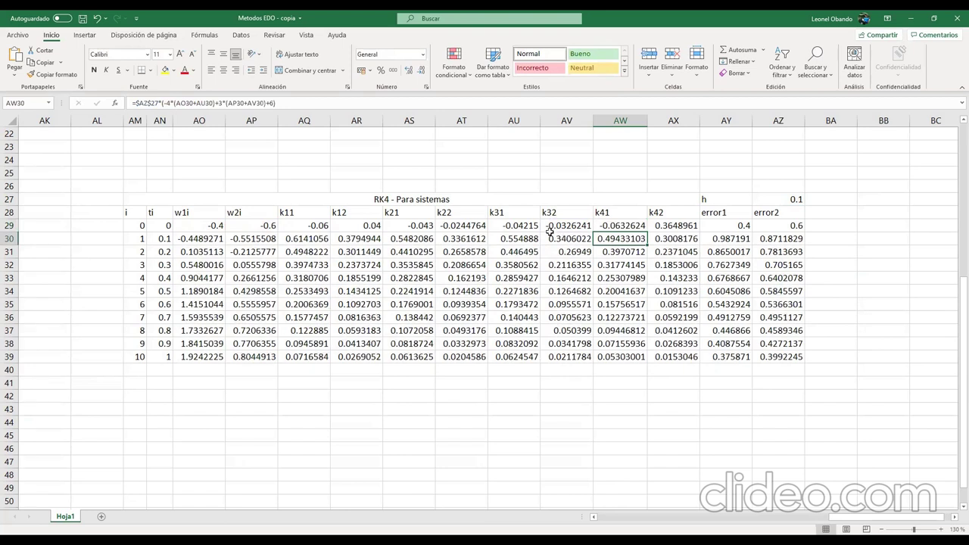
# Compare the k31 formula in AU29 with the handwritten K3,1 expression in Microsoft Whiteboard.
pyautogui.click(524, 225)
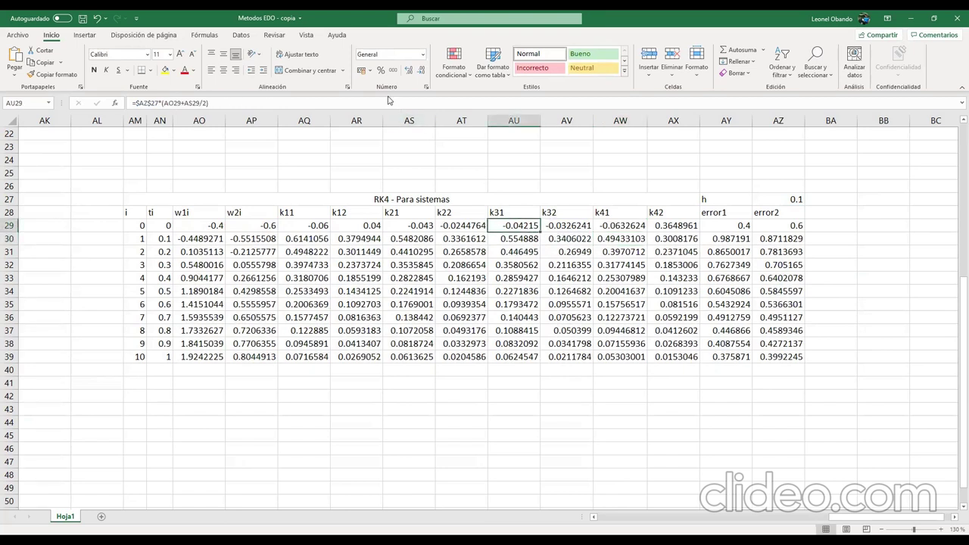
pyautogui.press('F2')
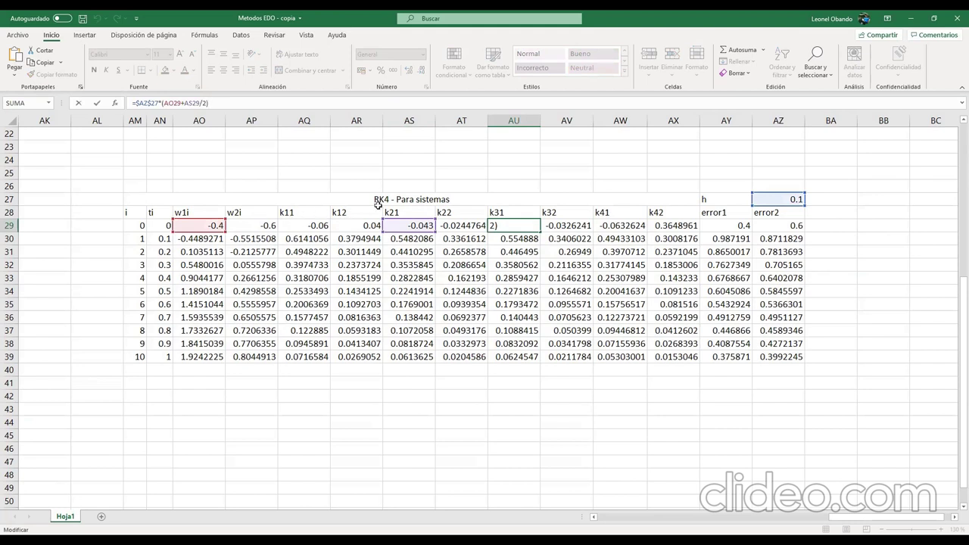
pyautogui.hotkey('ctrl', 'Return')
pyautogui.press('alt')
pyautogui.press('Escape')
pyautogui.click(604, 225)
pyautogui.click(512, 224)
pyautogui.press('F2')
pyautogui.hotkey('alt', 'Tab')
pyautogui.scroll(1, 159, 243)
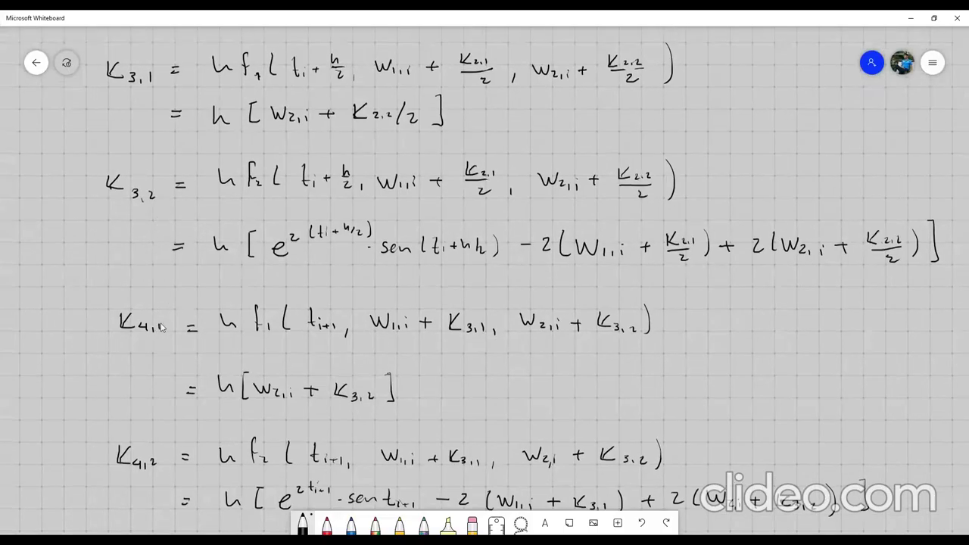
pyautogui.scroll(5, 155, 292)
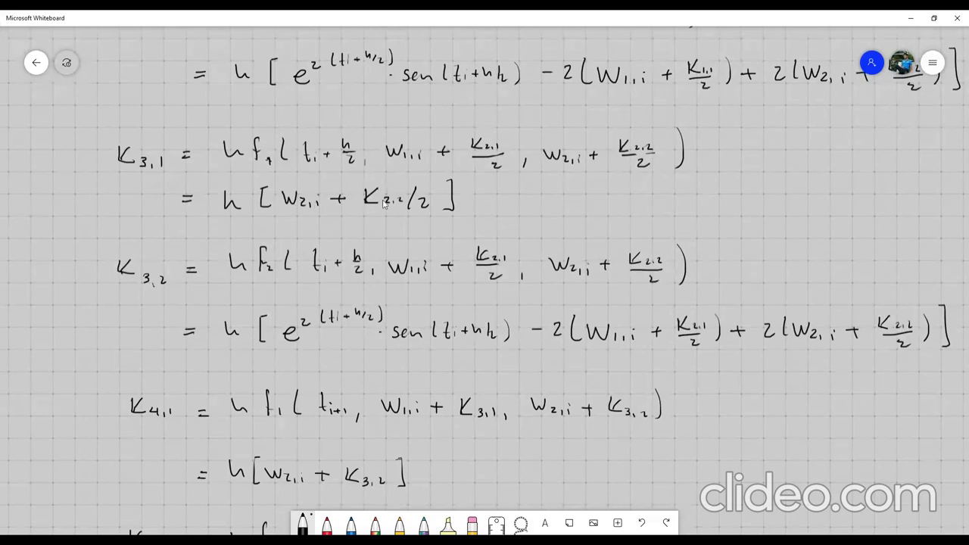
pyautogui.moveTo(328, 199); pyautogui.dragTo(331, 200)
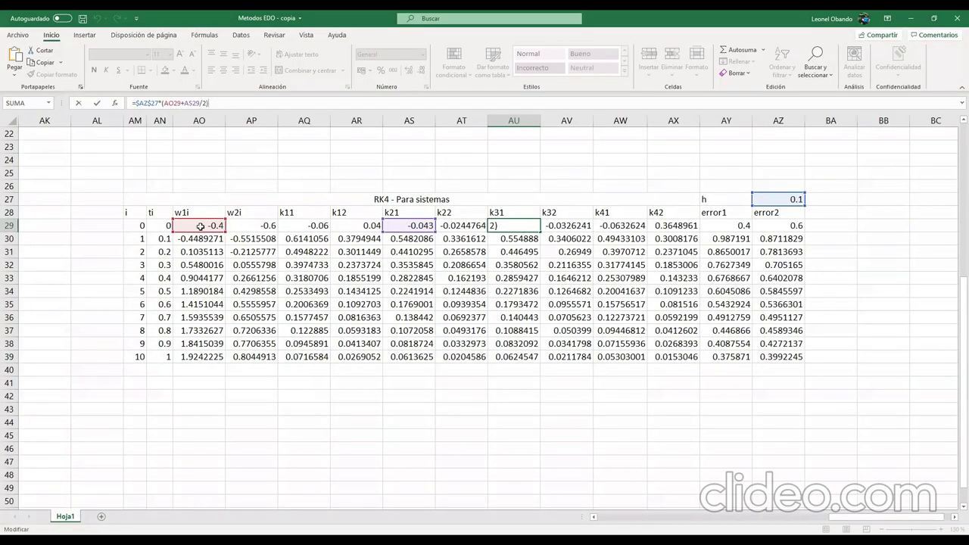
# Correct the k31 formula in AU29 to =$AZ$27*(AP29+AT29/2).
pyautogui.moveTo(202, 232); pyautogui.dragTo(255, 233)
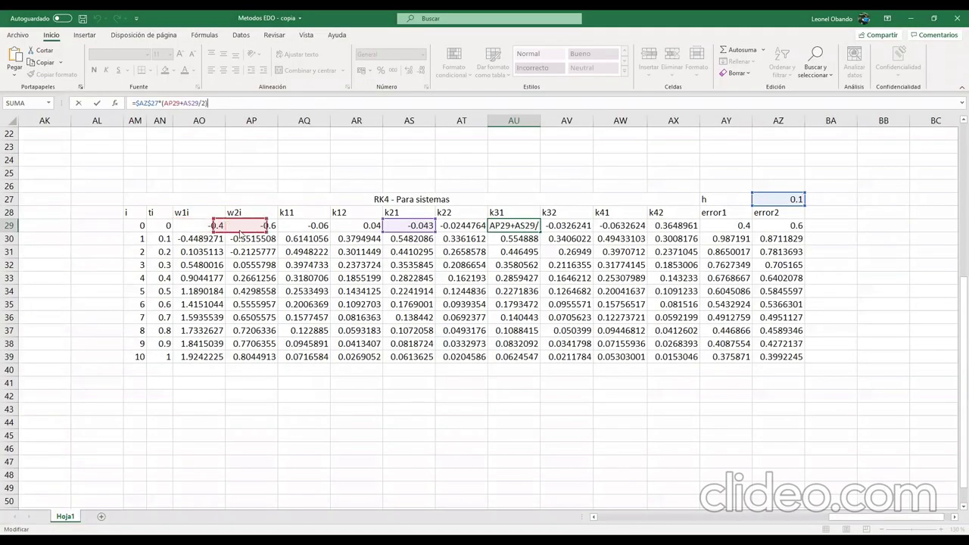
pyautogui.press('Return')
pyautogui.doubleClick(410, 226)
pyautogui.press('Escape')
pyautogui.click(460, 229)
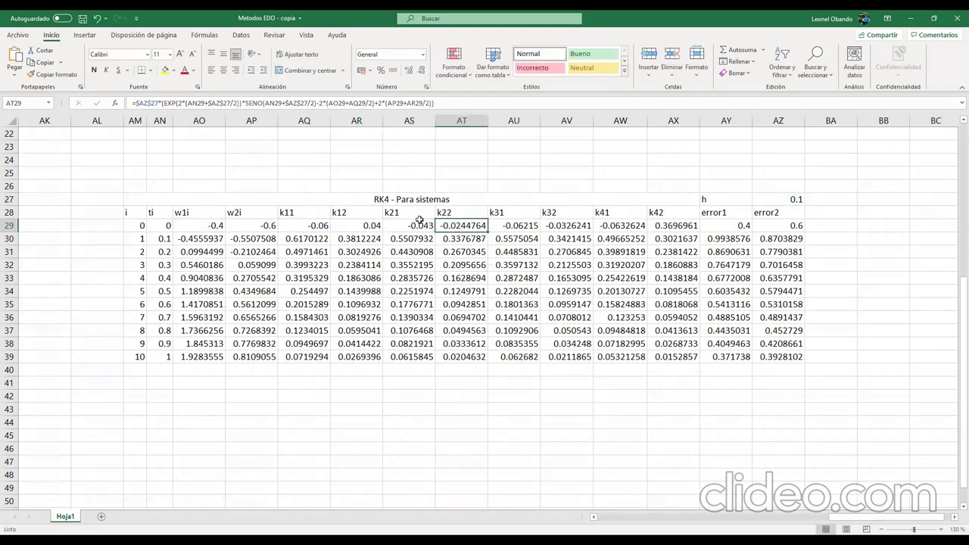
pyautogui.click(506, 225)
pyautogui.doubleClick(506, 225)
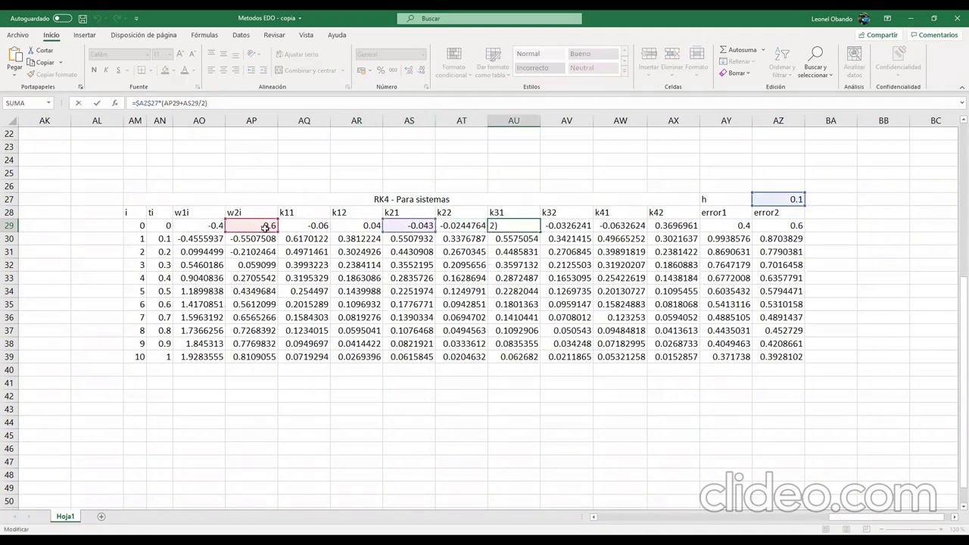
pyautogui.moveTo(432, 231); pyautogui.dragTo(449, 229)
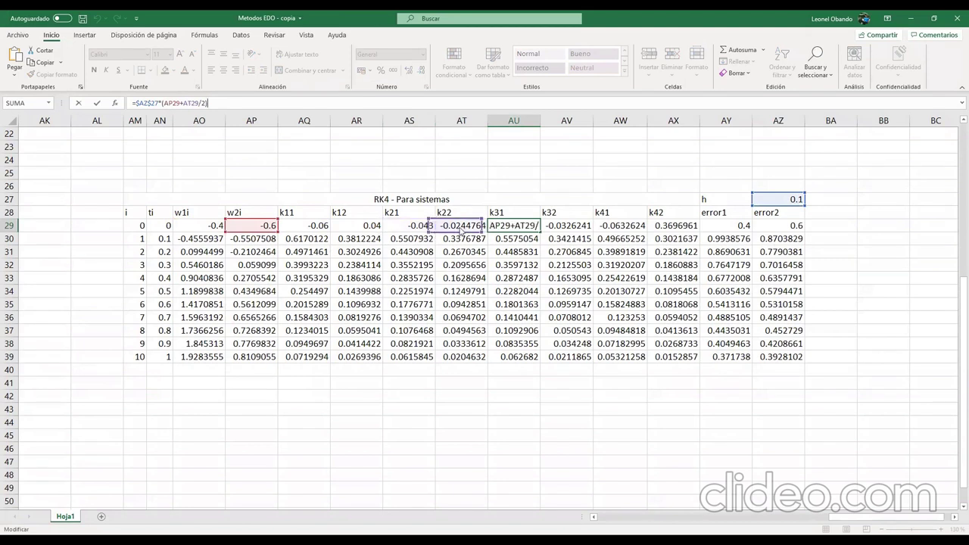
pyautogui.press('Return')
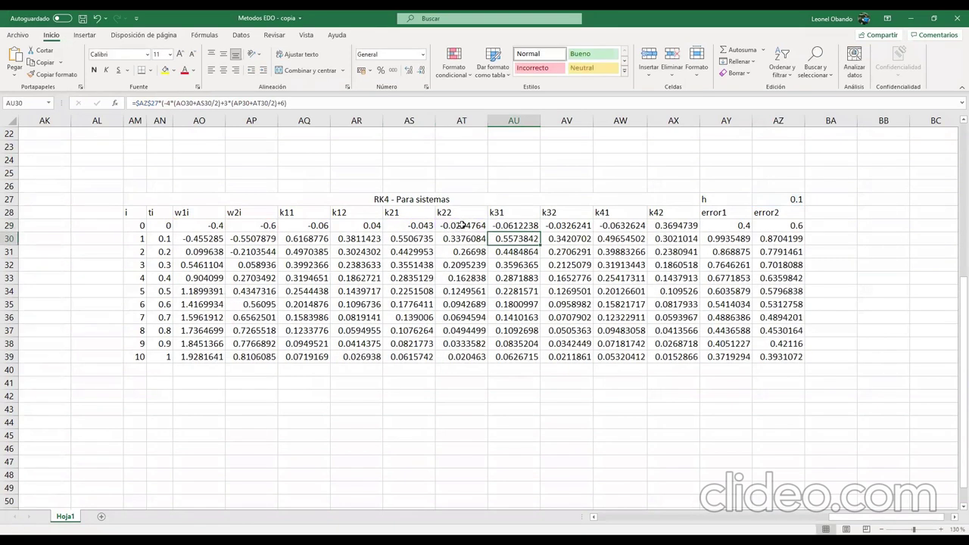
# Correct the k21 formula in AS29 to =$AZ$27*(AP29+AR29/2).
pyautogui.click(402, 224)
pyautogui.press('F2')
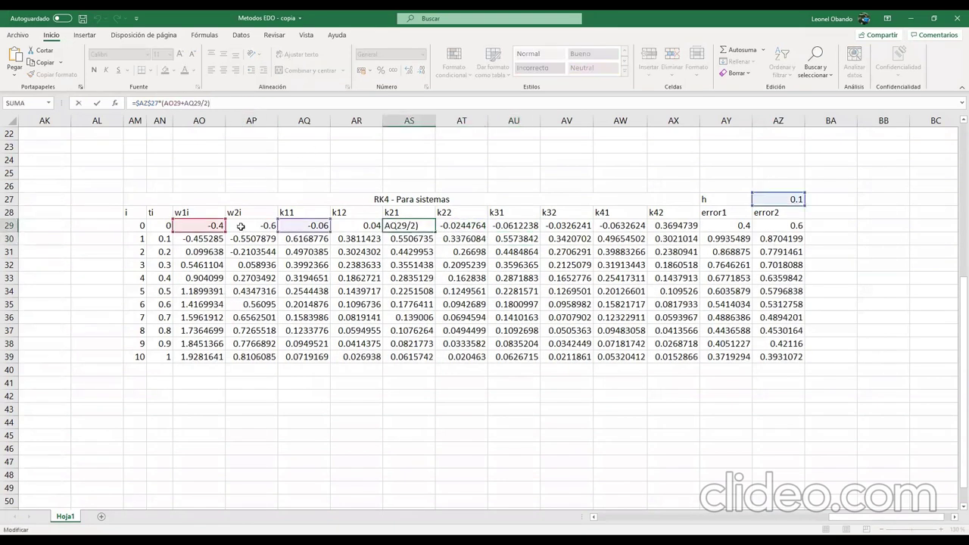
pyautogui.moveTo(204, 232); pyautogui.dragTo(335, 231)
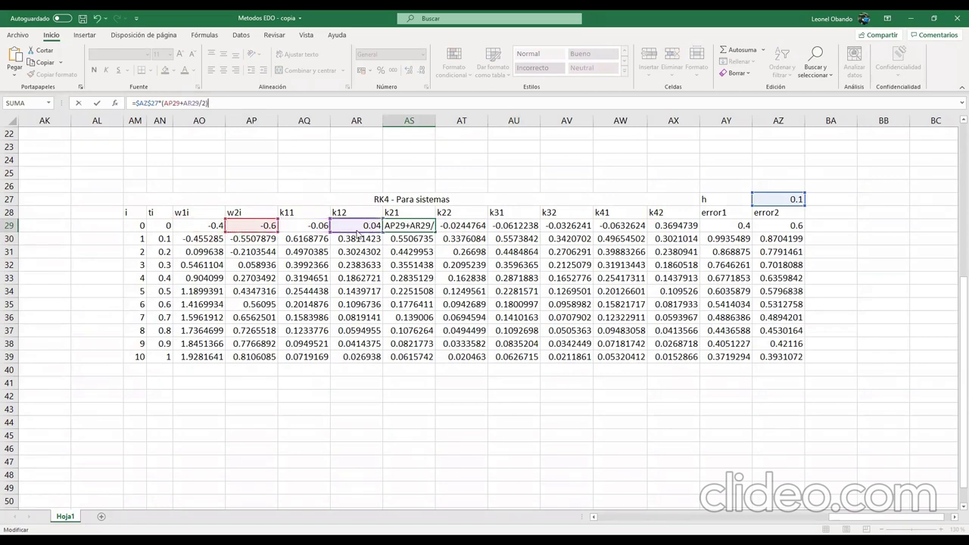
pyautogui.press('Return')
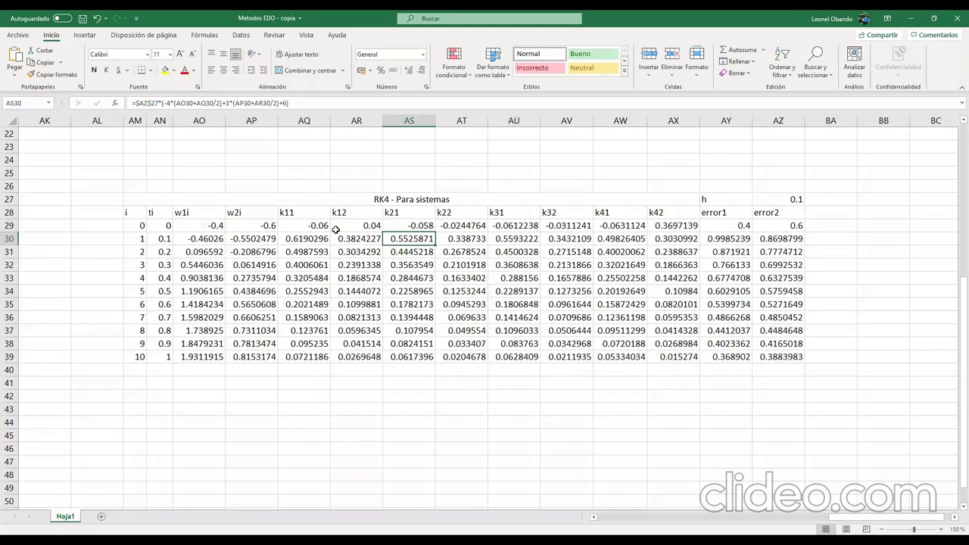
# Review the k11 and k12 formulas in AQ29 and AR29 and the cells they reference.
pyautogui.doubleClick(308, 226)
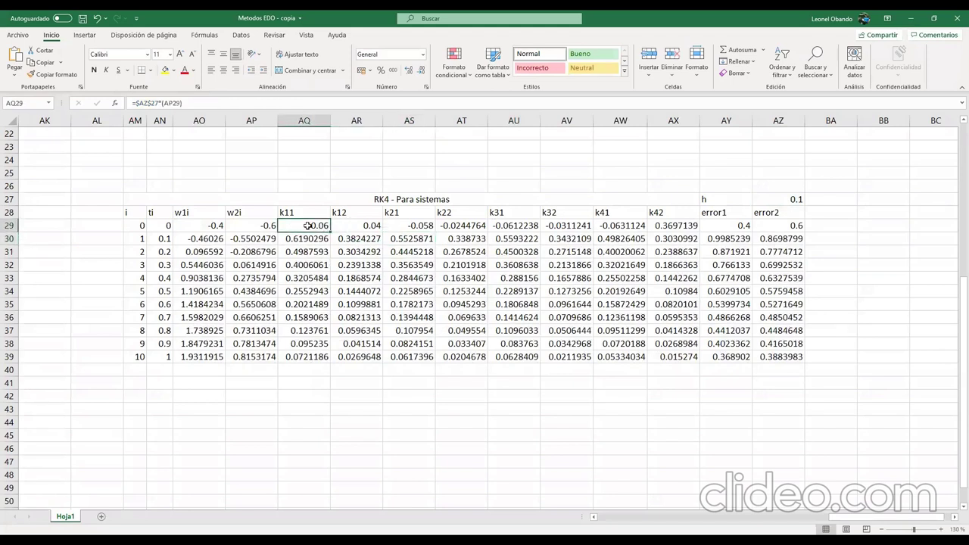
pyautogui.click(219, 103)
pyautogui.press('Return')
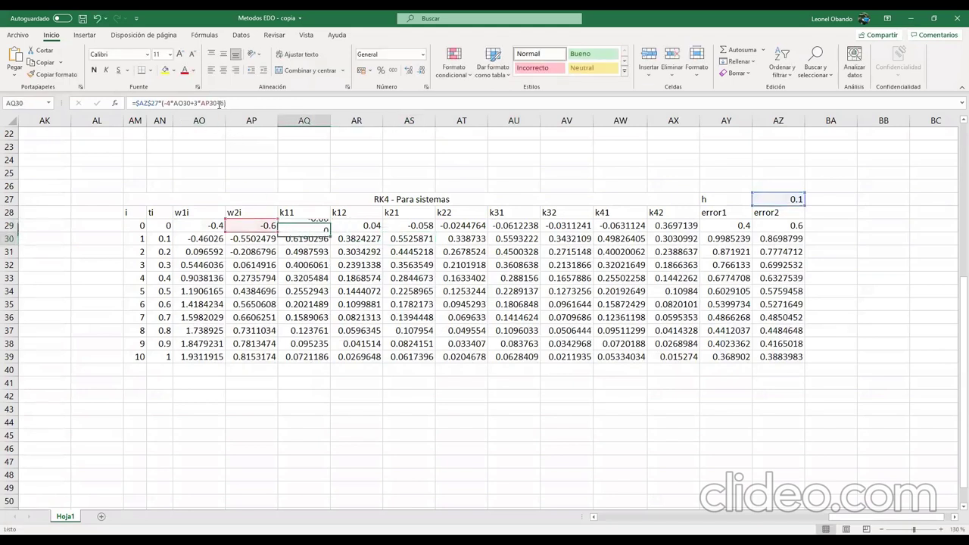
pyautogui.click(238, 103)
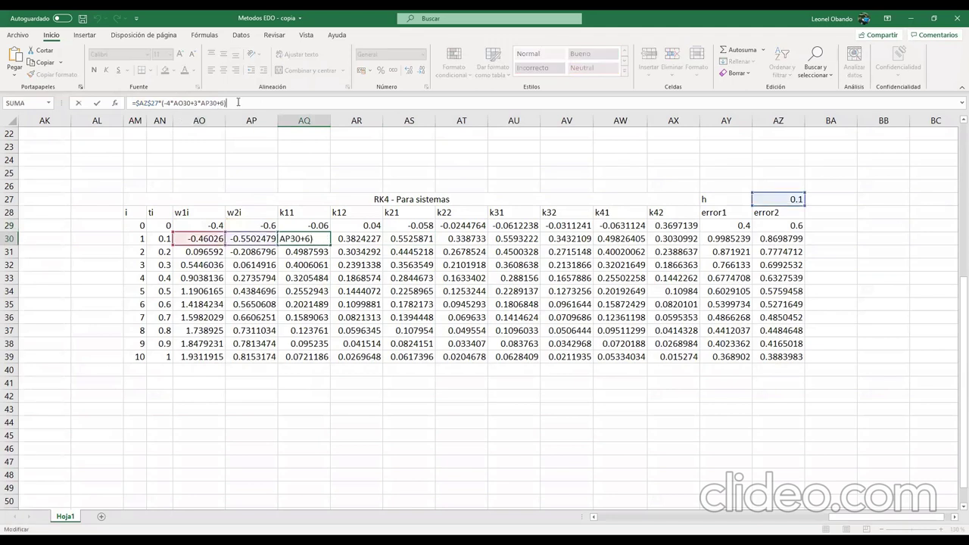
pyautogui.click(316, 224)
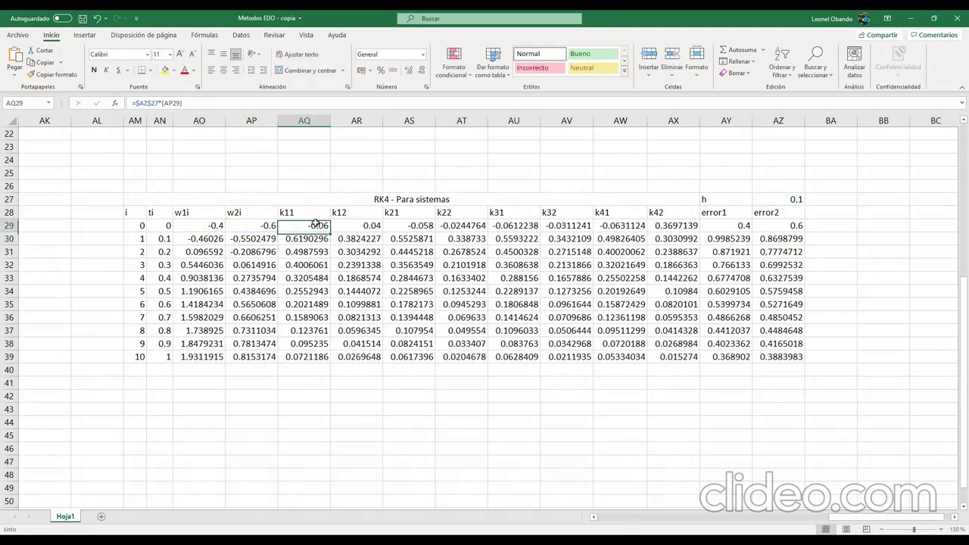
pyautogui.click(249, 108)
pyautogui.click(352, 225)
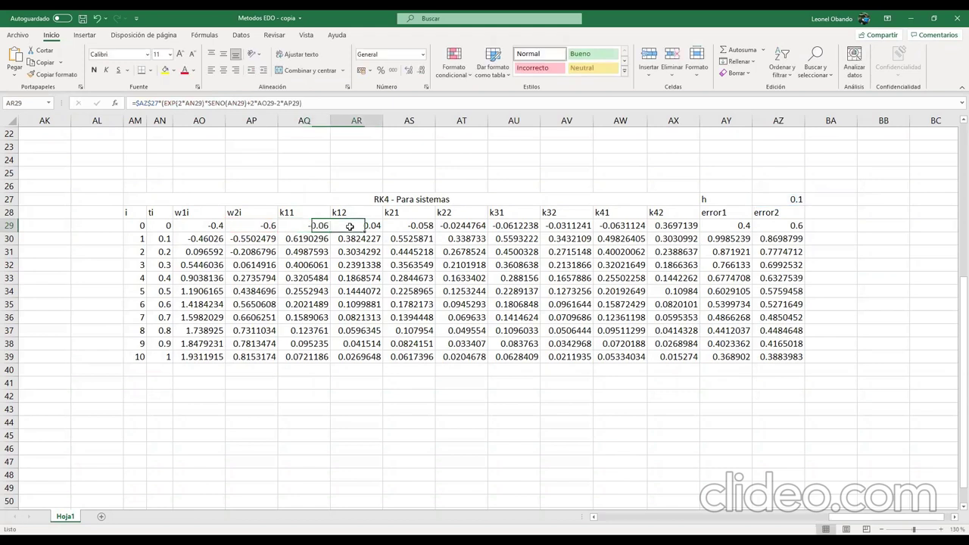
pyautogui.click(316, 104)
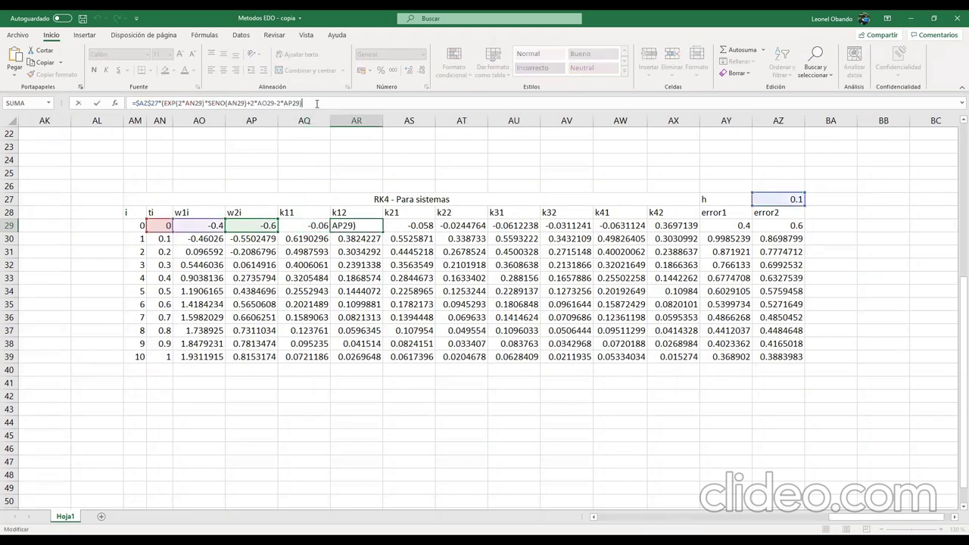
# Review the k21, k31, k41 and k42 formulas in row 29 for correct cell references.
pyautogui.click(409, 227)
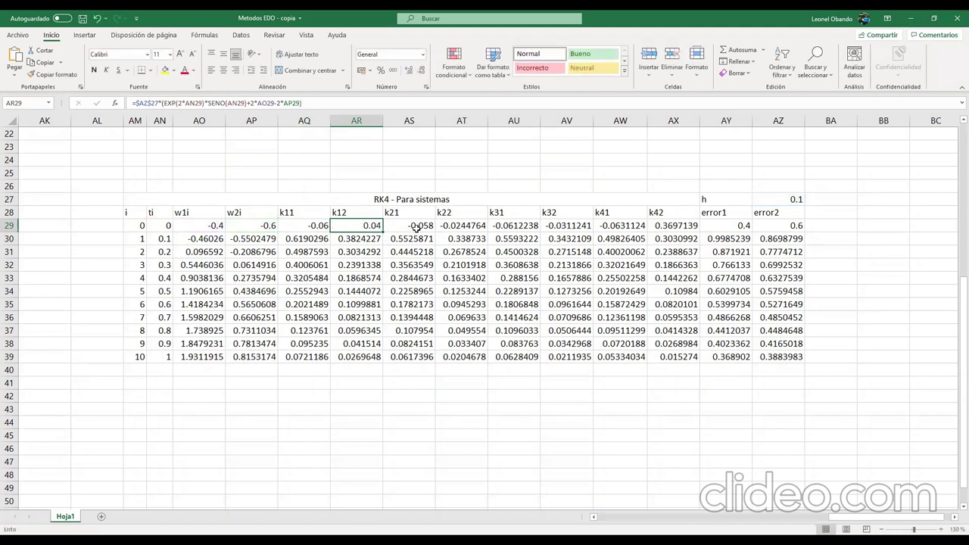
pyautogui.press('F2')
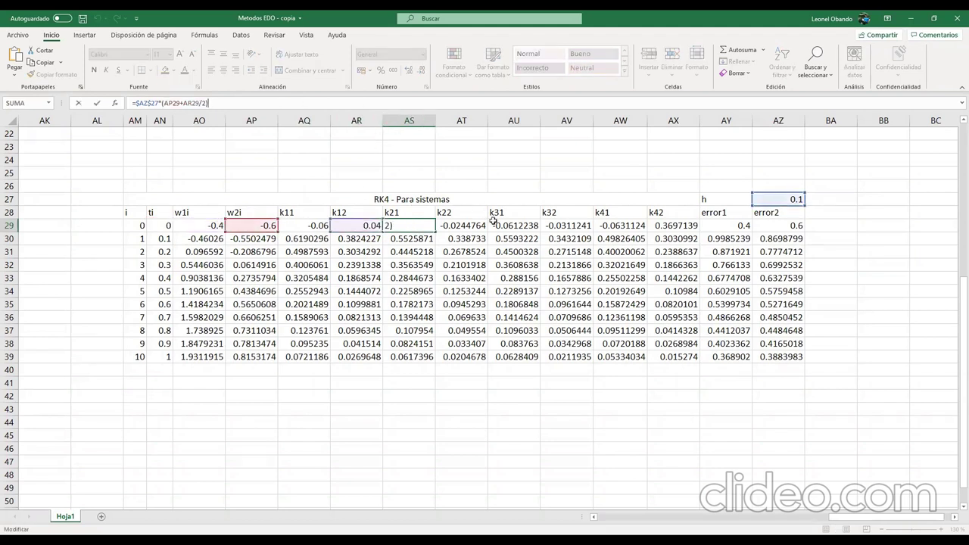
pyautogui.click(493, 221)
pyautogui.press('F2')
pyautogui.press('Tab')
pyautogui.press('Tab')
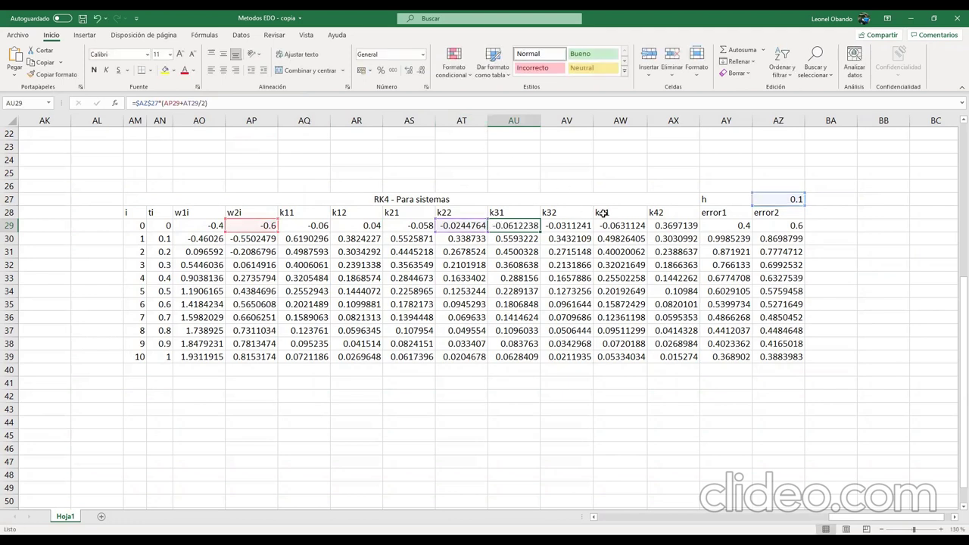
pyautogui.press('F2')
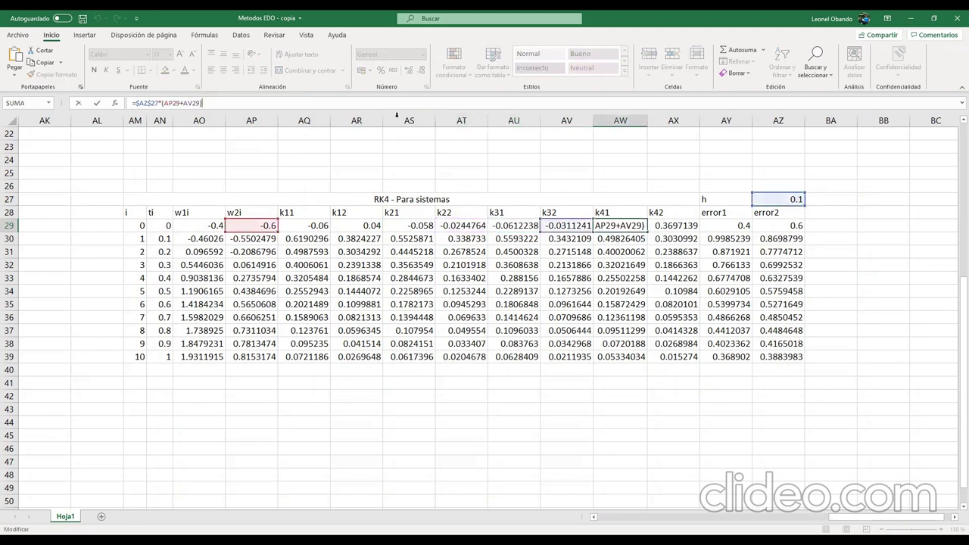
pyautogui.press('Escape')
pyautogui.press('Tab')
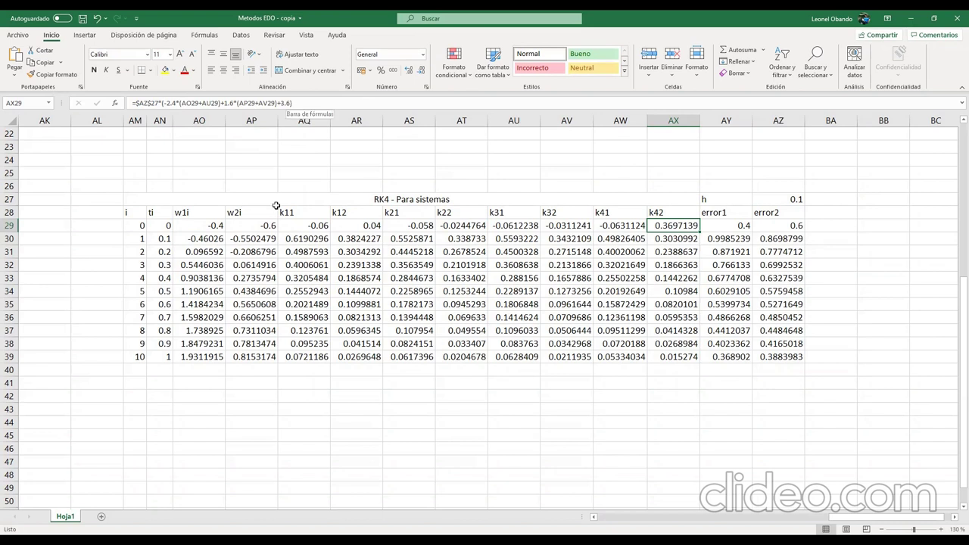
# Enter =$AZ$27*(EXP(2*AN29)*SENO(AN29)) as the k41 formula in AW29, reusing the exponential-sine term of the k12 formula.
pyautogui.click(567, 224)
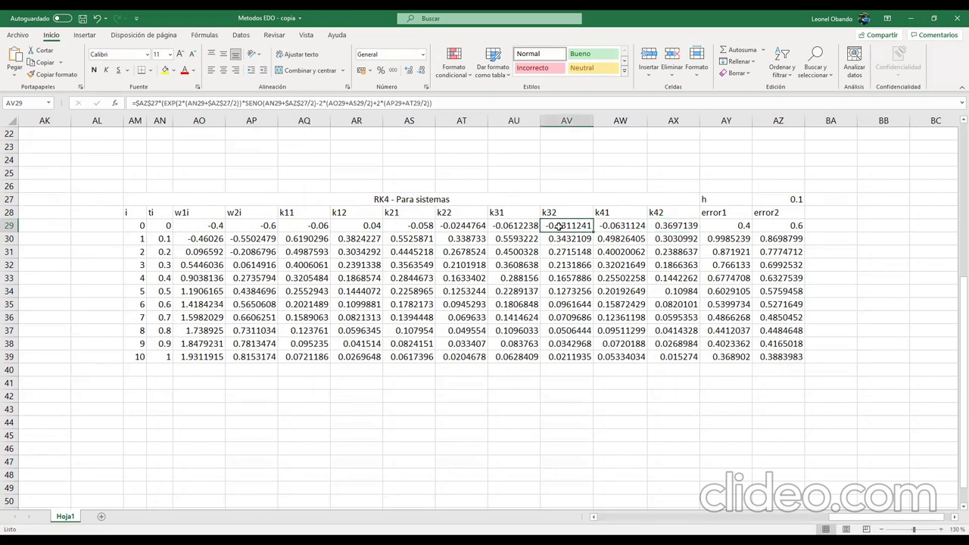
pyautogui.click(348, 224)
pyautogui.moveTo(164, 103); pyautogui.dragTo(247, 103)
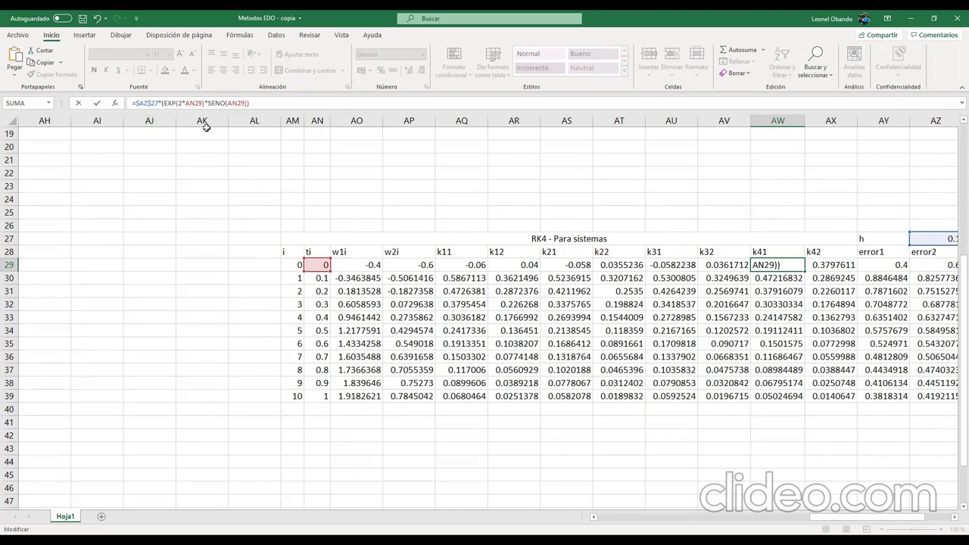
pyautogui.press('Return')
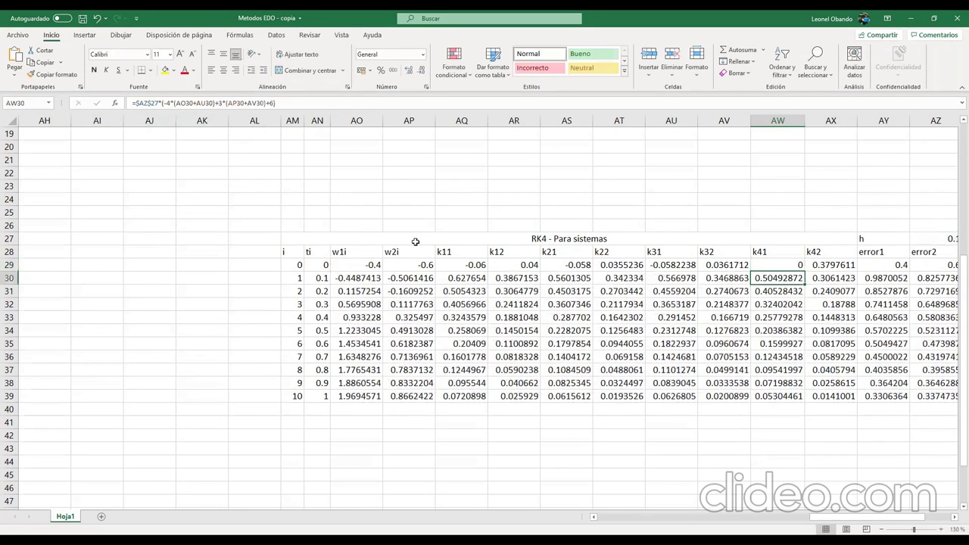
# Check the k11 and k12 formulas and replace the k41 formula in AW29 with =$AZ$27*(AP29+AV29).
pyautogui.click(418, 264)
pyautogui.press('Right')
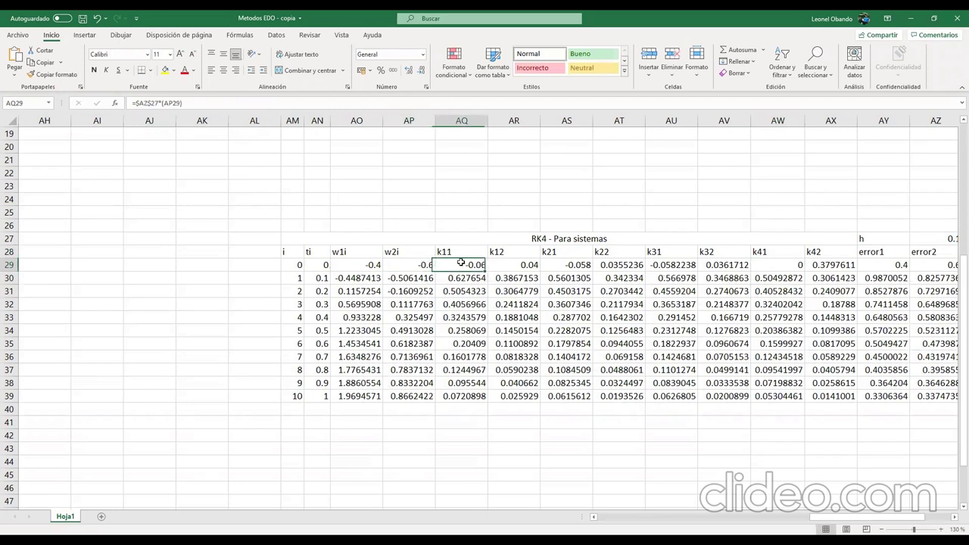
pyautogui.press('Right')
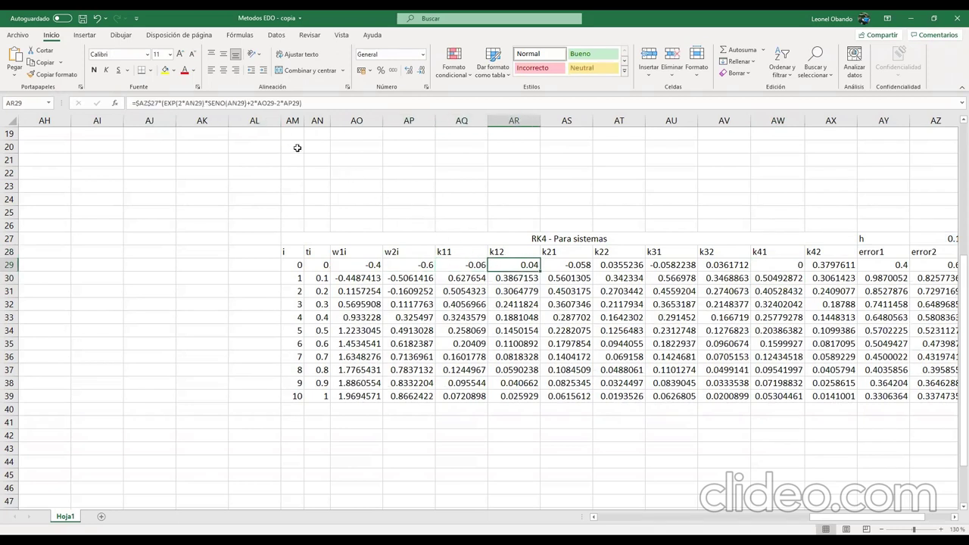
pyautogui.click(762, 265)
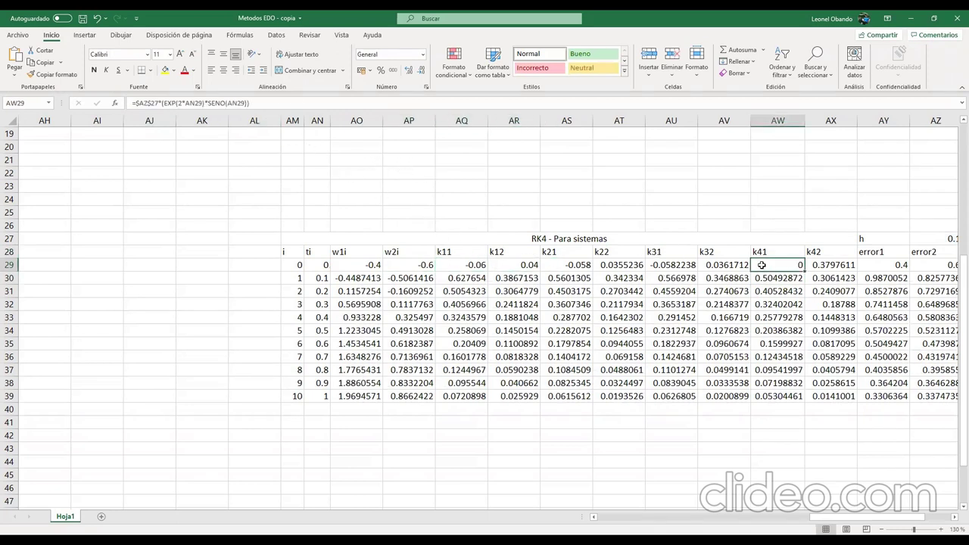
pyautogui.click(254, 103)
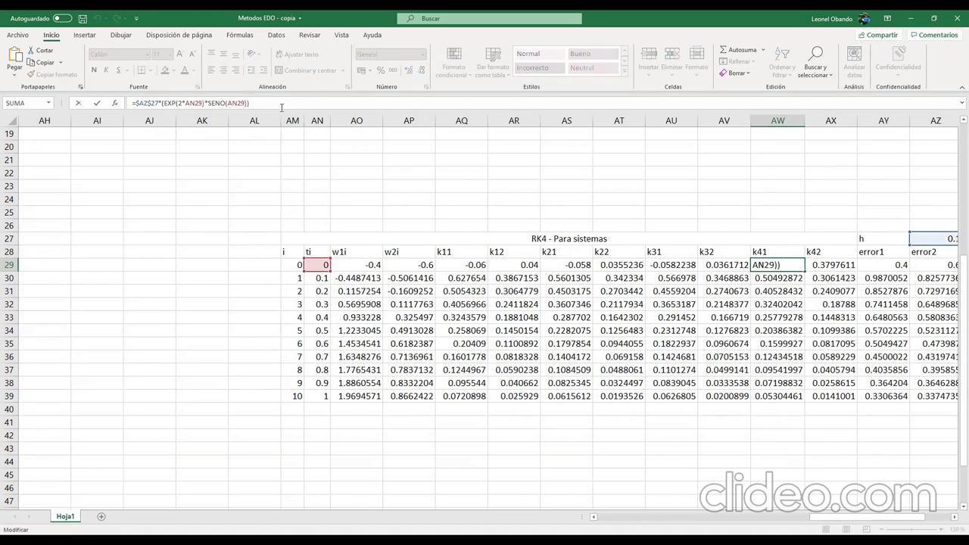
pyautogui.moveTo(248, 103); pyautogui.dragTo(162, 103)
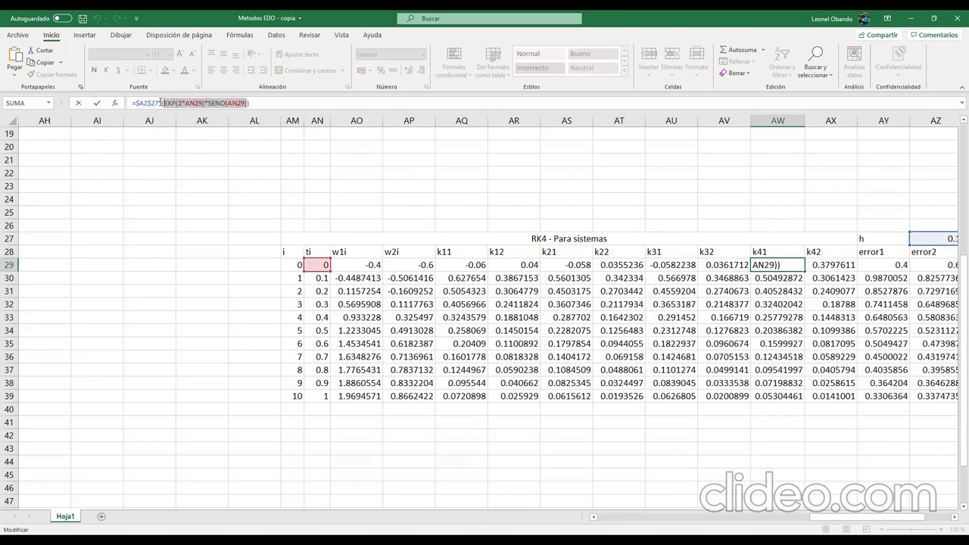
pyautogui.press('Delete')
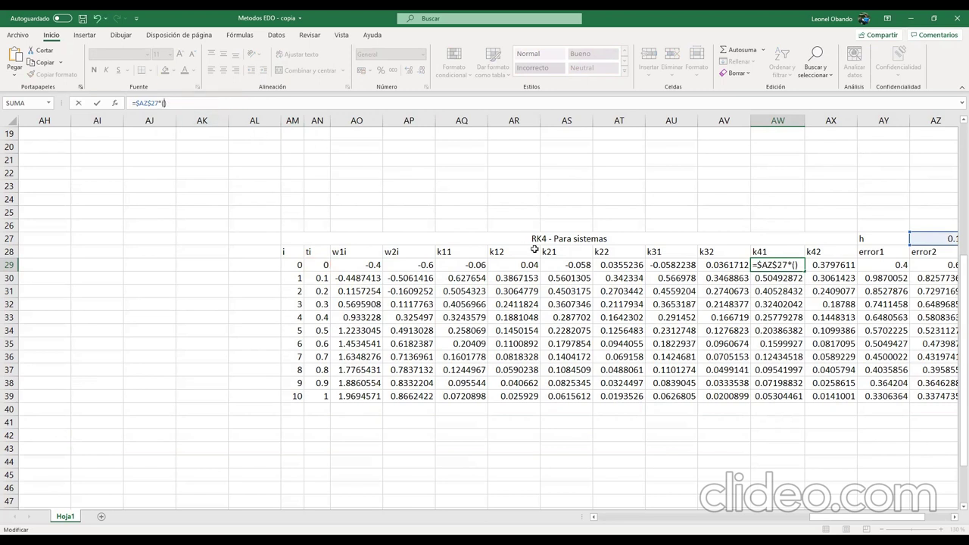
pyautogui.click(390, 262)
pyautogui.write('+')
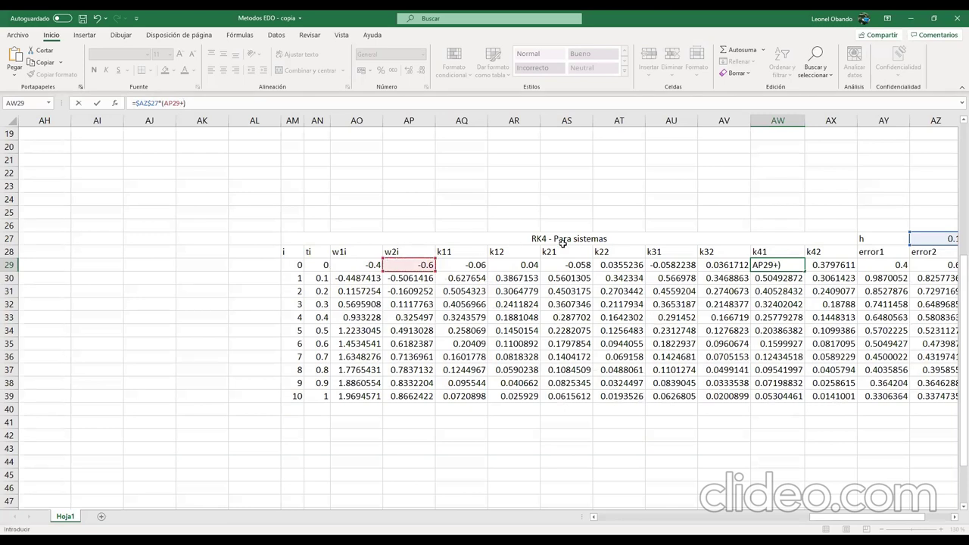
pyautogui.click(695, 268)
pyautogui.click(719, 268)
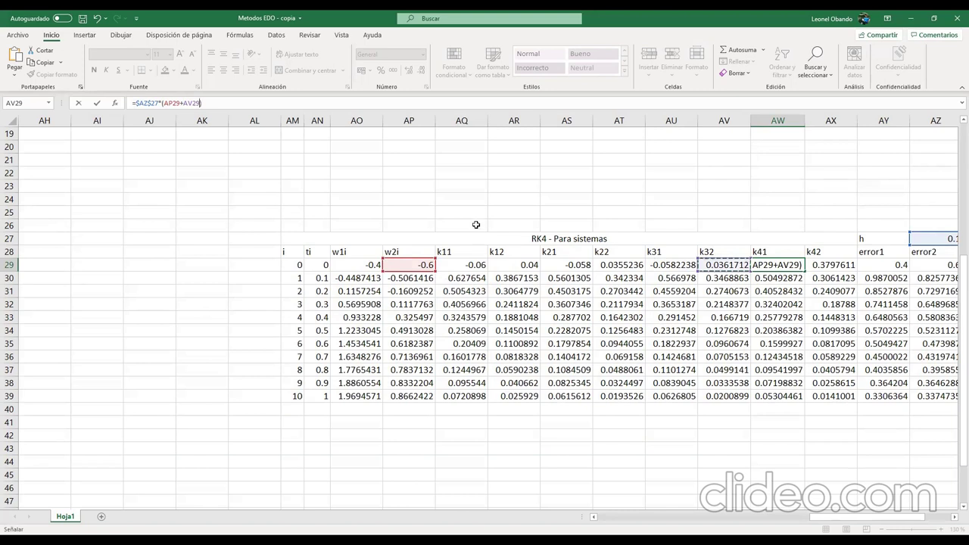
pyautogui.press('Return')
# Clear the old terms of the k42 formula in AX29, leaving the placeholder formula =$AZ$27*(0).
pyautogui.click(822, 267)
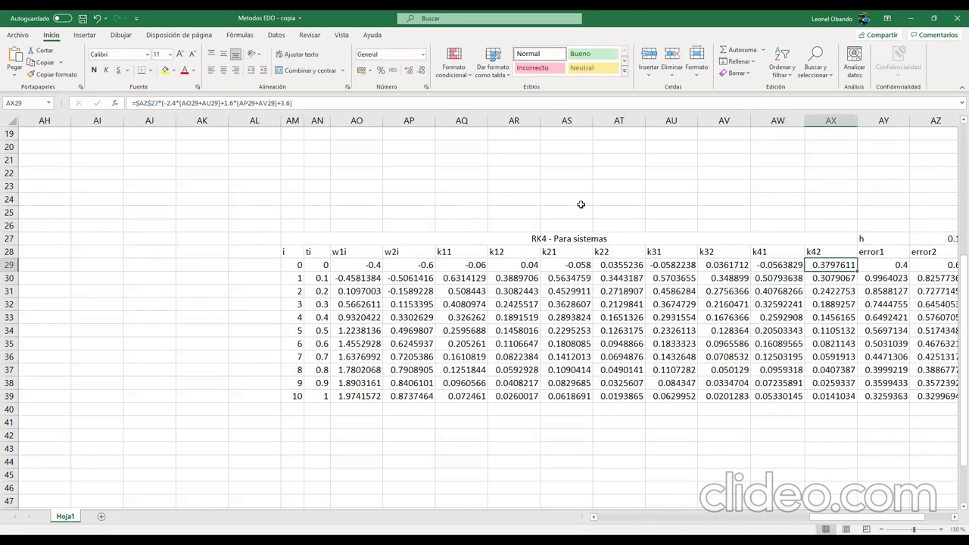
pyautogui.moveTo(163, 106); pyautogui.dragTo(290, 106)
pyautogui.press('BackSpace')
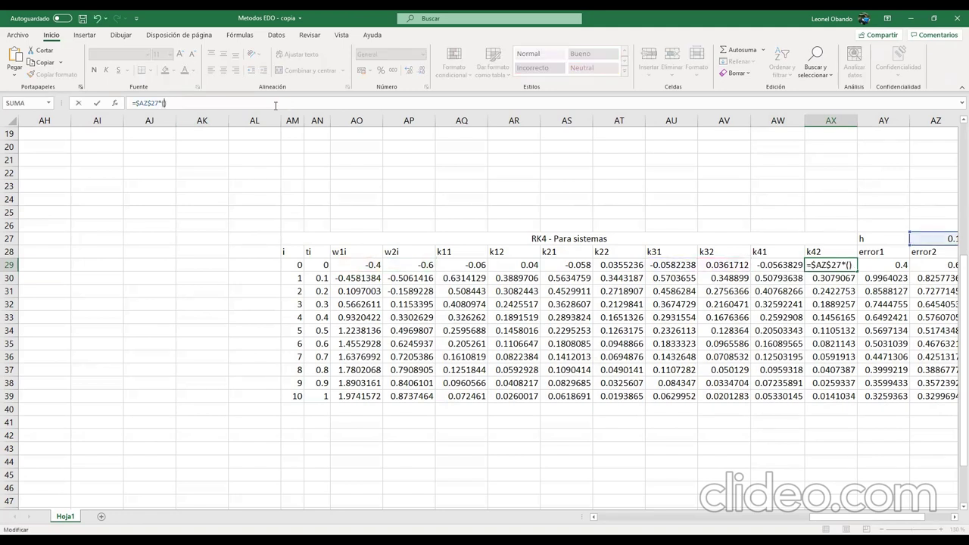
pyautogui.press('Return')
pyautogui.press('Return')
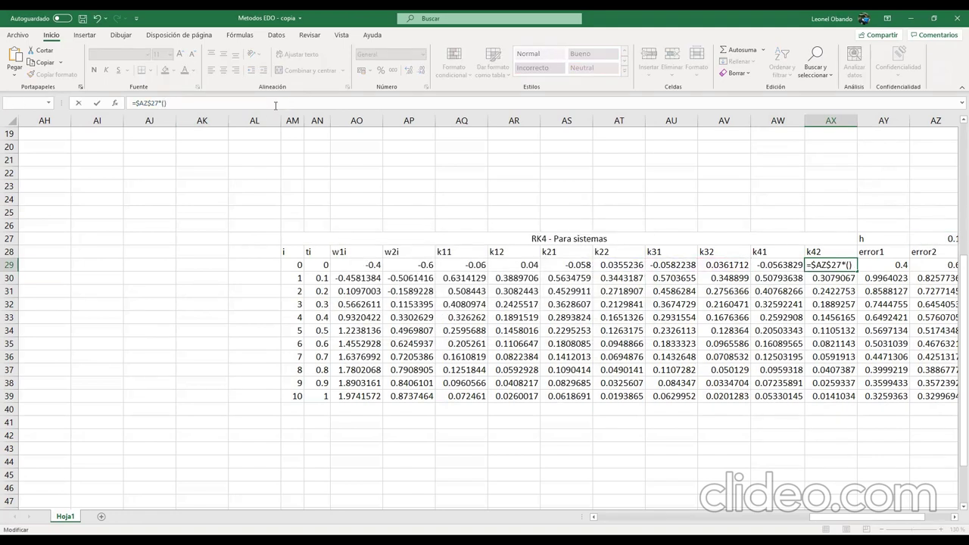
pyautogui.write('0')
pyautogui.press('Return')
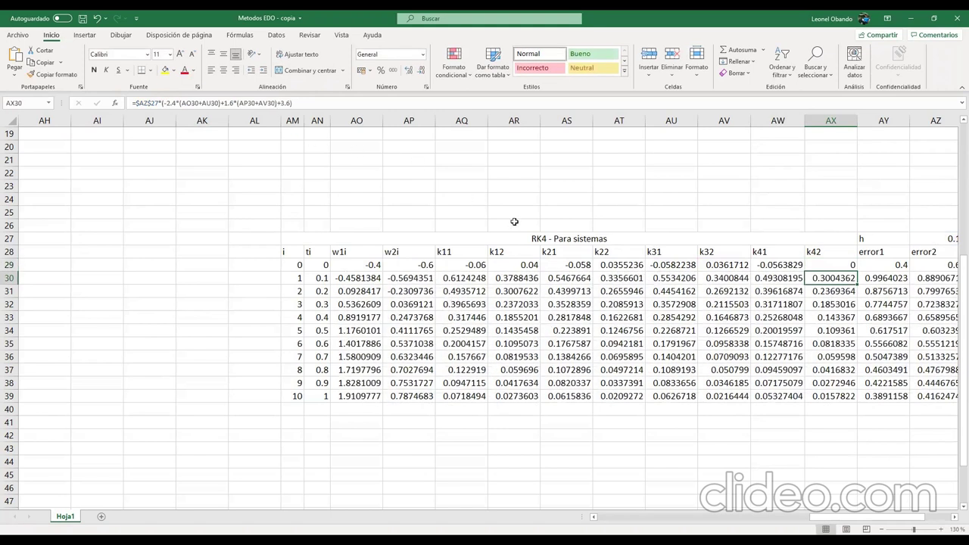
# Copy the term EXP(2*AN29)*SENO(AN29) from the k12 formula in AR29, leaving that formula as it is.
pyautogui.click(495, 290)
pyautogui.click(472, 262)
pyautogui.click(493, 262)
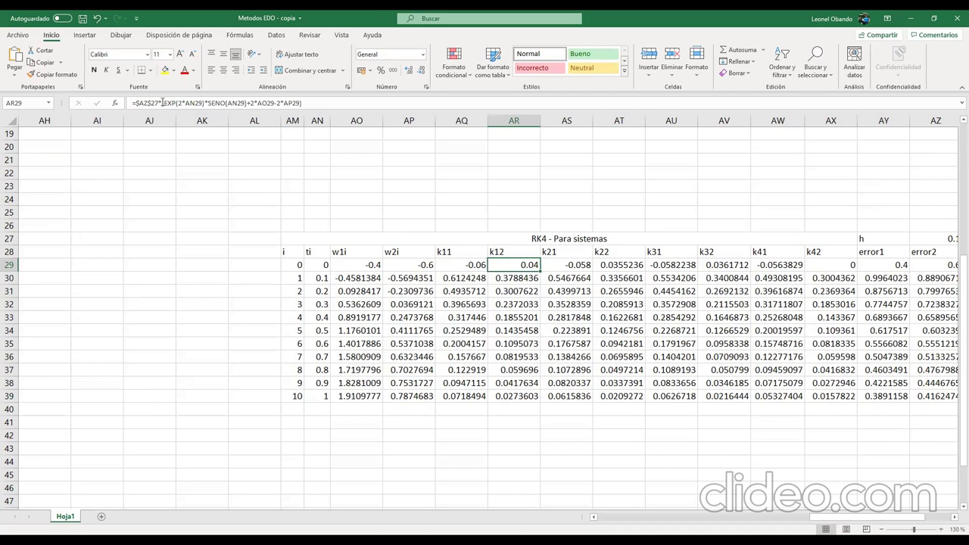
pyautogui.moveTo(162, 102); pyautogui.dragTo(249, 104)
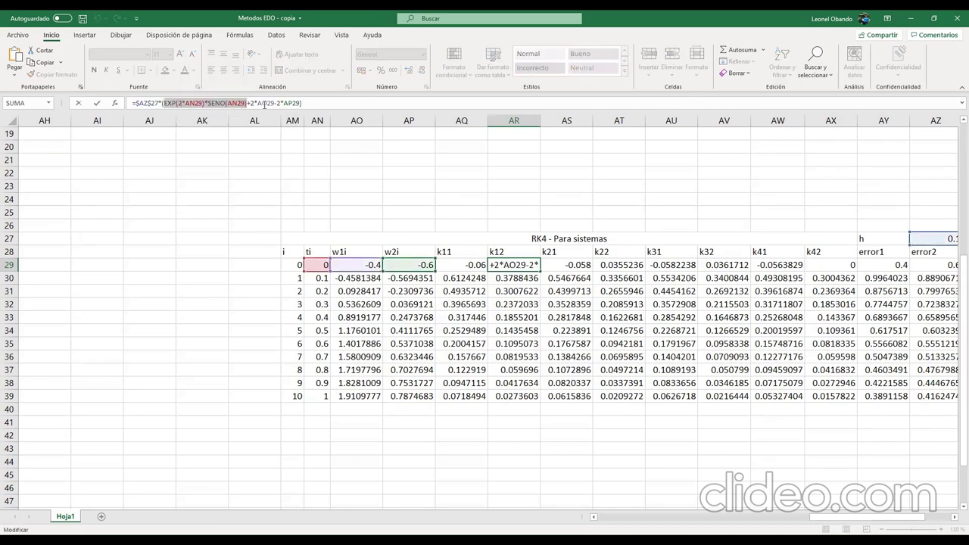
pyautogui.press('Tab')
# Paste the copied term in place of the 0 in AX29's k42 formula and shift its time reference to AN30.
pyautogui.press('Right')
pyautogui.press('Right')
pyautogui.press('Right')
pyautogui.press('Right')
pyautogui.press('Right')
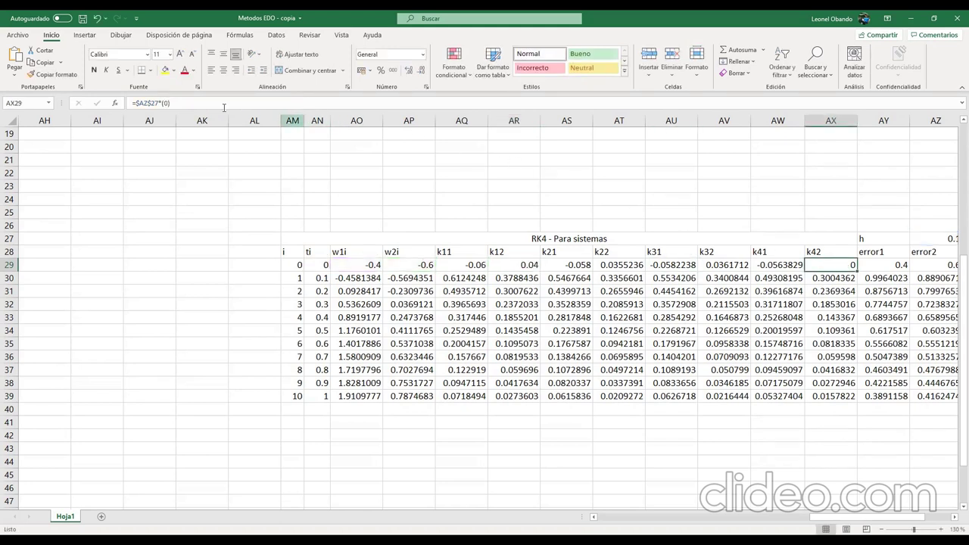
pyautogui.click(170, 103)
pyautogui.press('BackSpace')
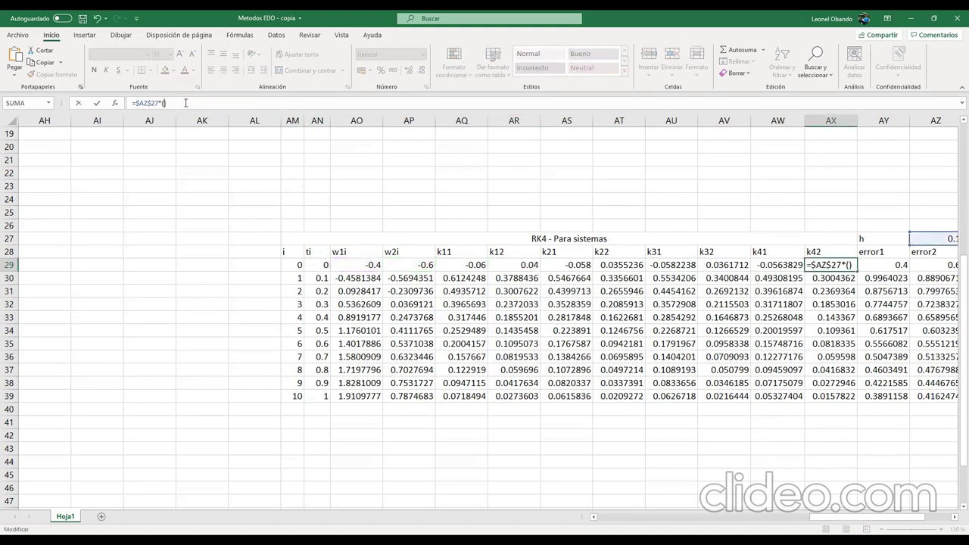
pyautogui.hotkey('ctrl', 'v')
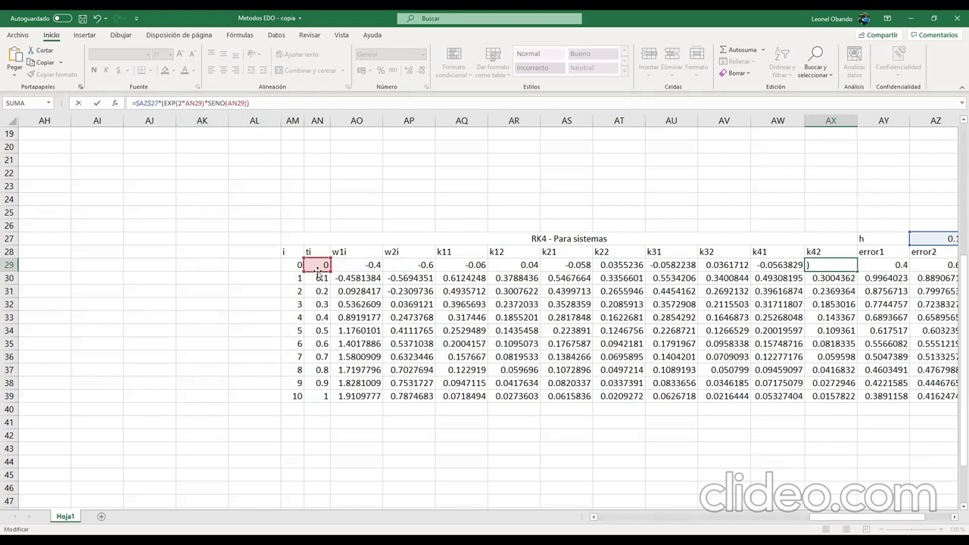
pyautogui.moveTo(317, 268); pyautogui.dragTo(322, 277)
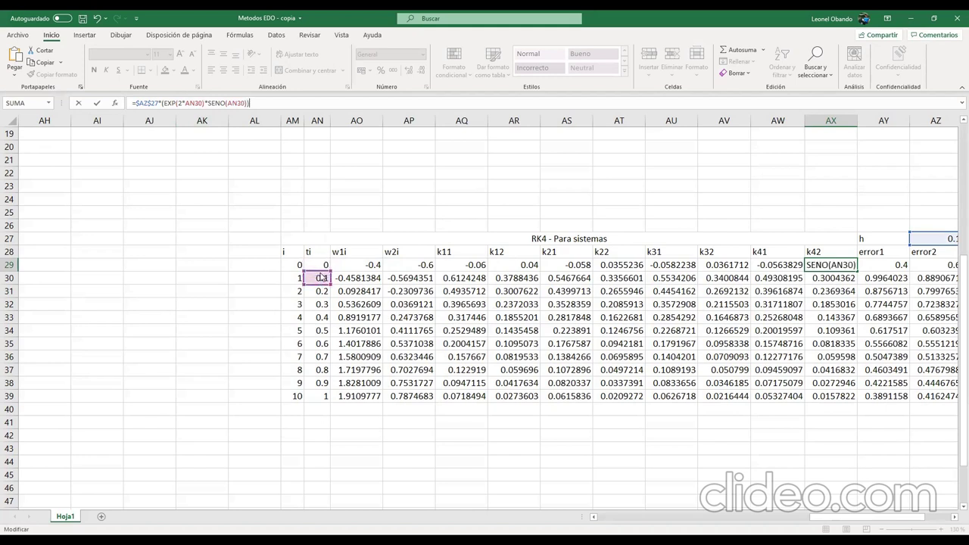
# Extend the k42 formula in AX29 with the term -2*(AO29+AU29) after SENO(AN30).
pyautogui.click(244, 104)
pyautogui.write(')')
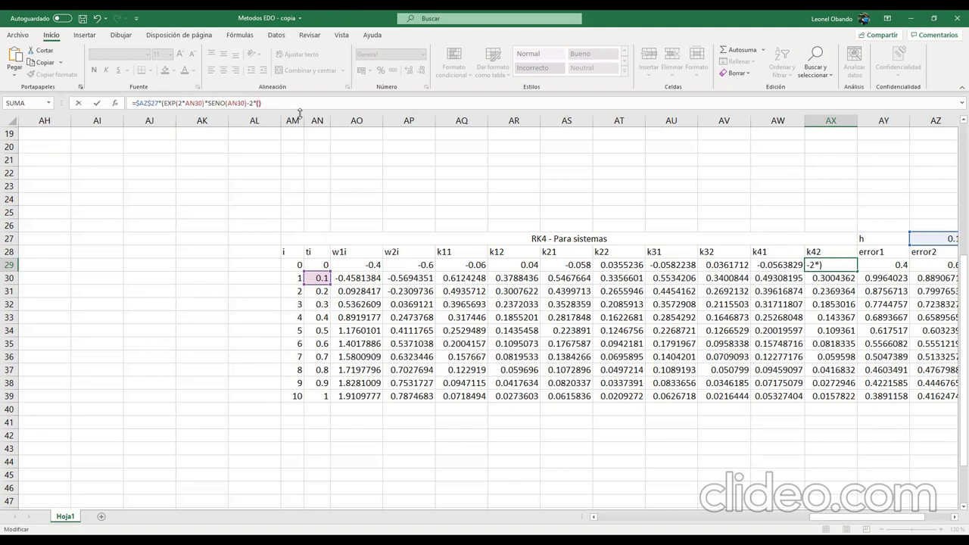
pyautogui.write(')')
pyautogui.click(374, 264)
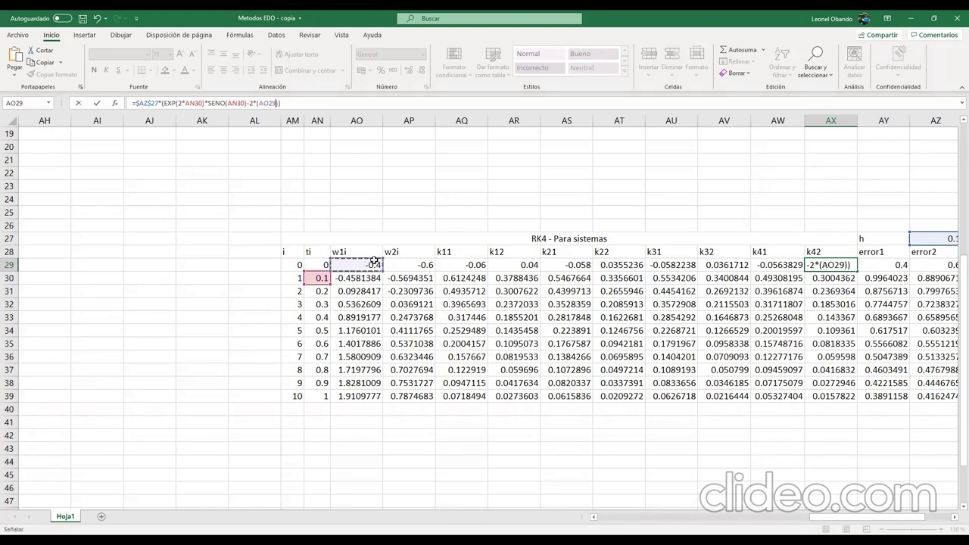
pyautogui.write('+')
pyautogui.click(685, 265)
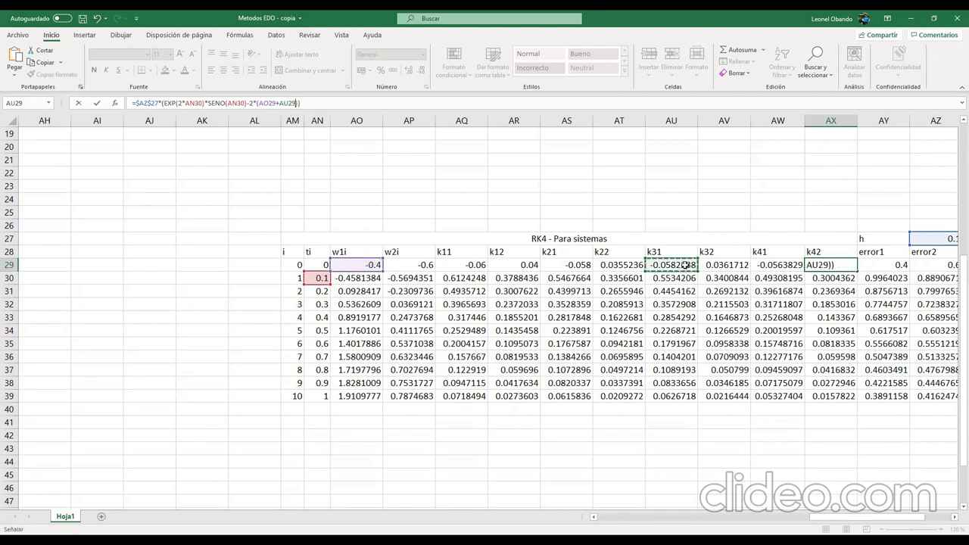
# Add the term -2*(AP29+AV29) at the end of the k42 formula in AX29 and commit it.
pyautogui.click(328, 111)
pyautogui.press('Left')
pyautogui.write('-2*()')
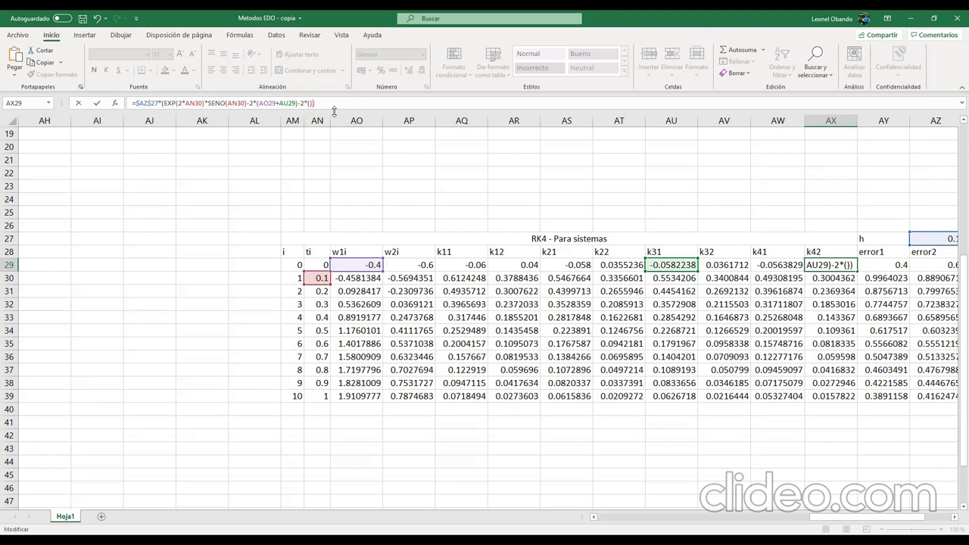
pyautogui.click(409, 264)
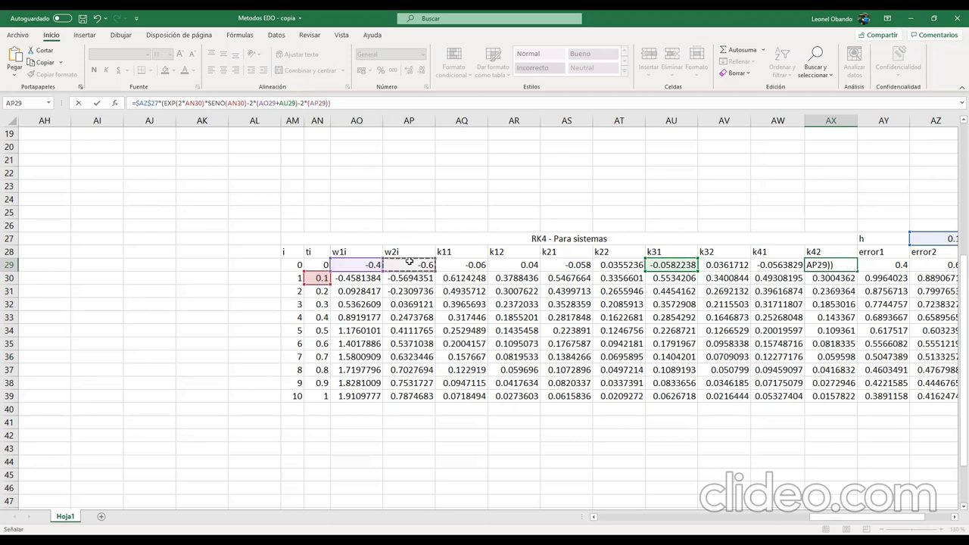
pyautogui.write('+')
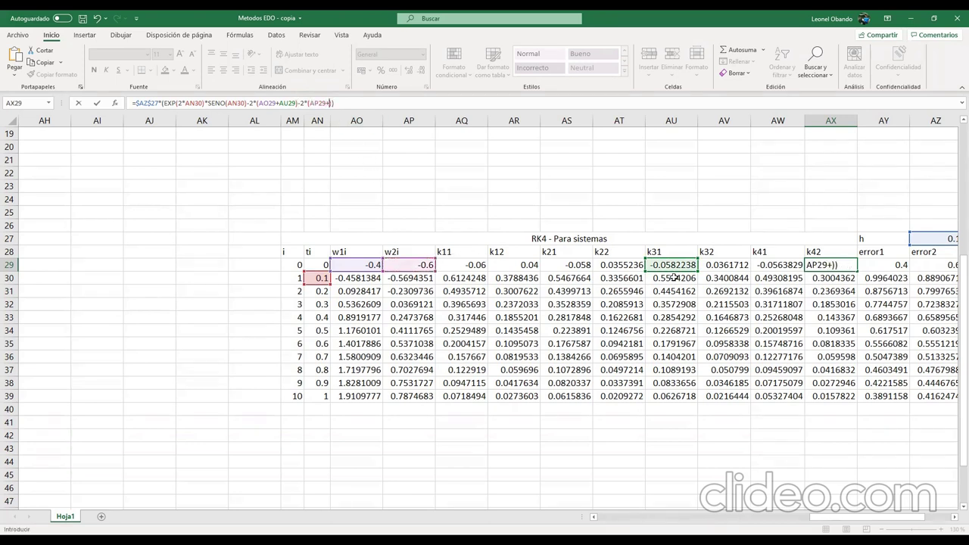
pyautogui.click(721, 265)
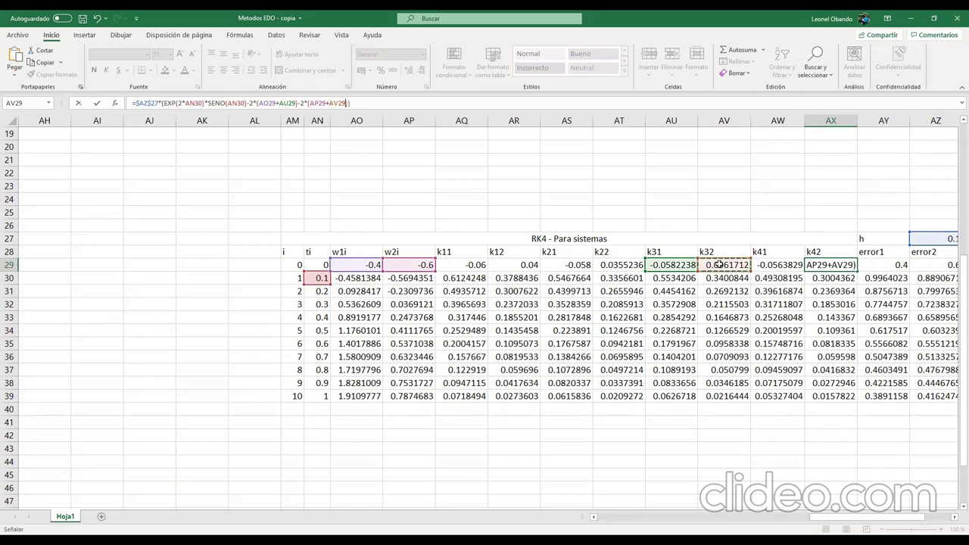
pyautogui.press('Return')
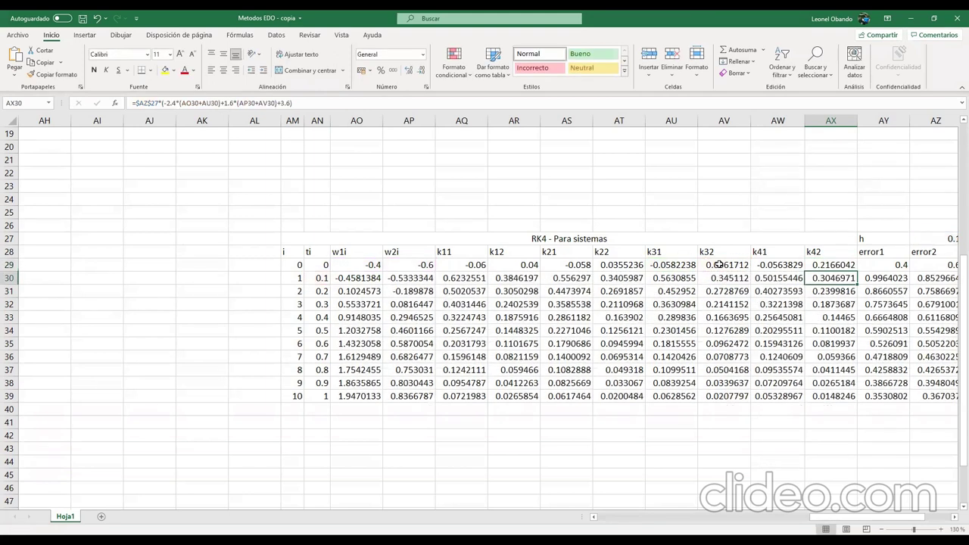
# Try filling AP29:AX29 down through row 39, inspect the w2i cells, and undo the fill.
pyautogui.moveTo(408, 265); pyautogui.dragTo(855, 400)
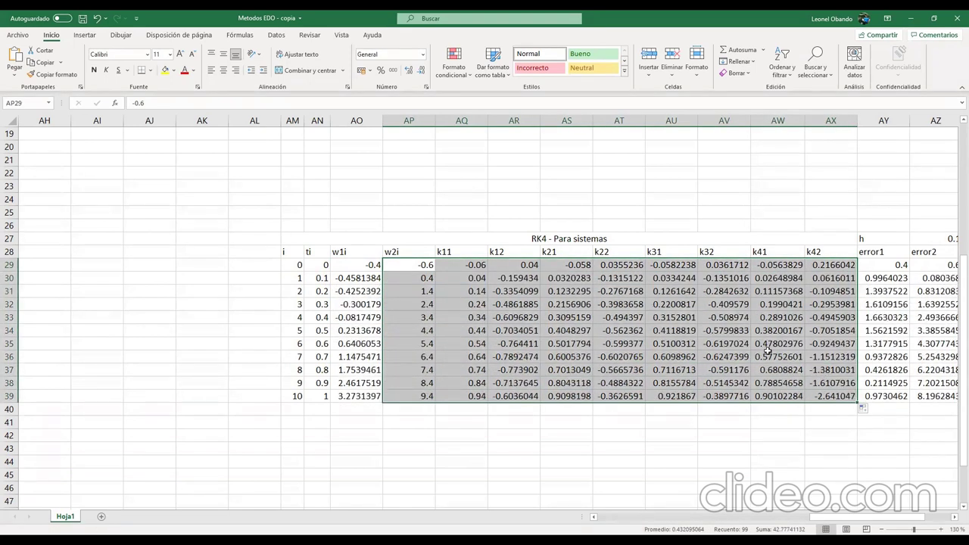
pyautogui.click(658, 343)
pyautogui.click(428, 278)
pyautogui.click(425, 292)
pyautogui.click(421, 319)
pyautogui.click(426, 266)
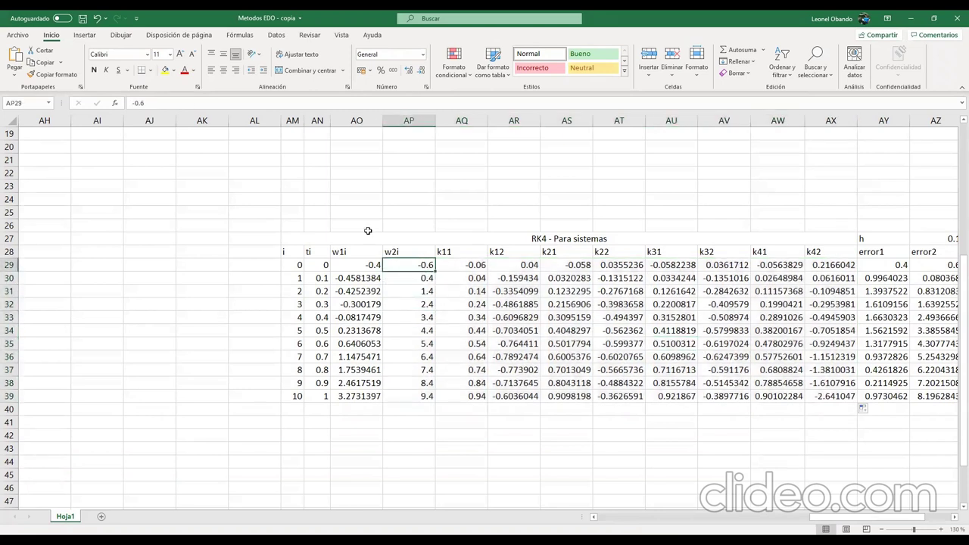
pyautogui.click(457, 264)
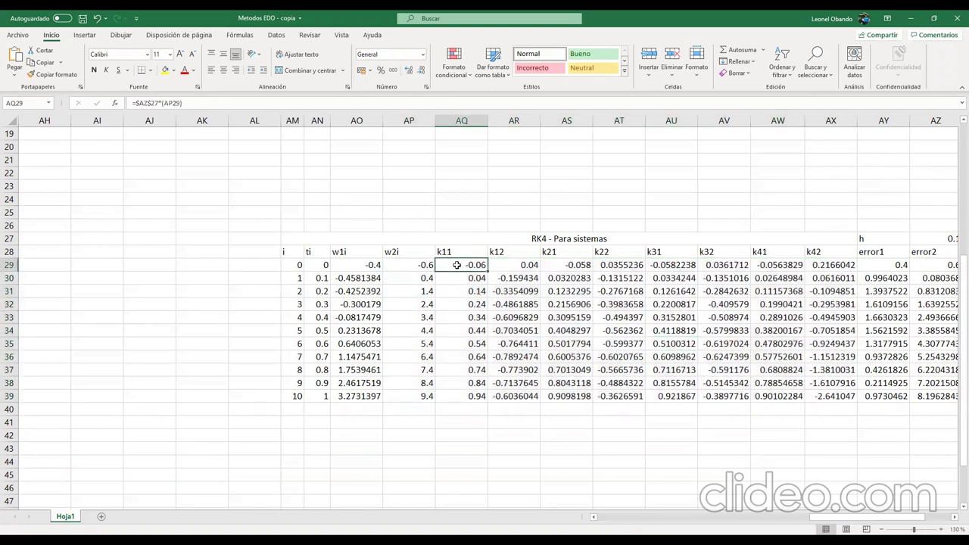
pyautogui.hotkey('ctrl', 'z')
# Fill the k11 to k42 formulas in AQ29:AX29 down through row 39.
pyautogui.moveTo(461, 265); pyautogui.dragTo(831, 264)
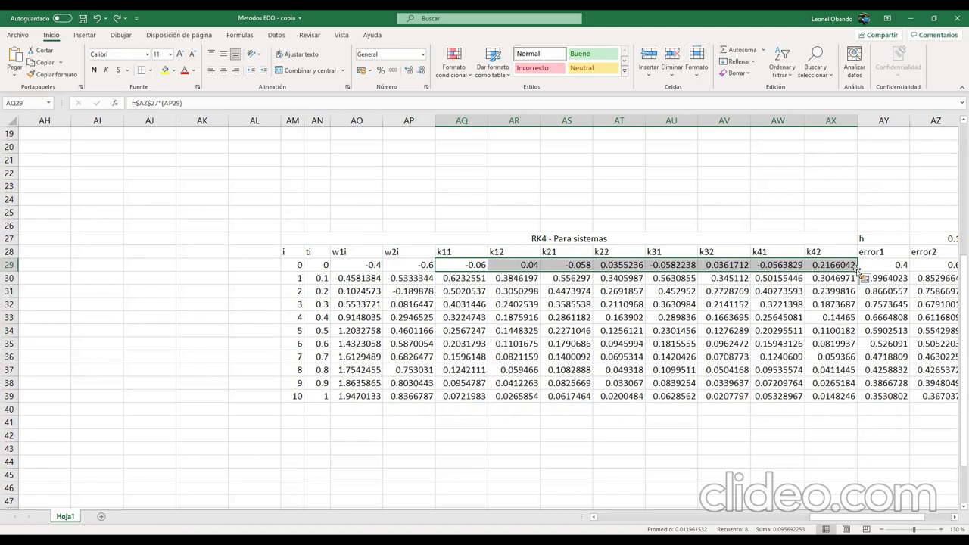
pyautogui.moveTo(857, 267); pyautogui.dragTo(830, 416)
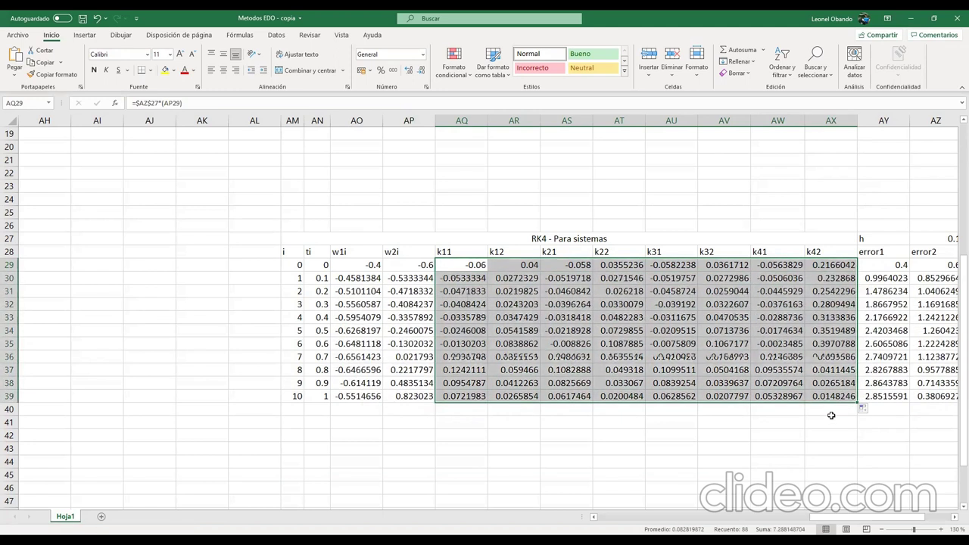
pyautogui.click(641, 393)
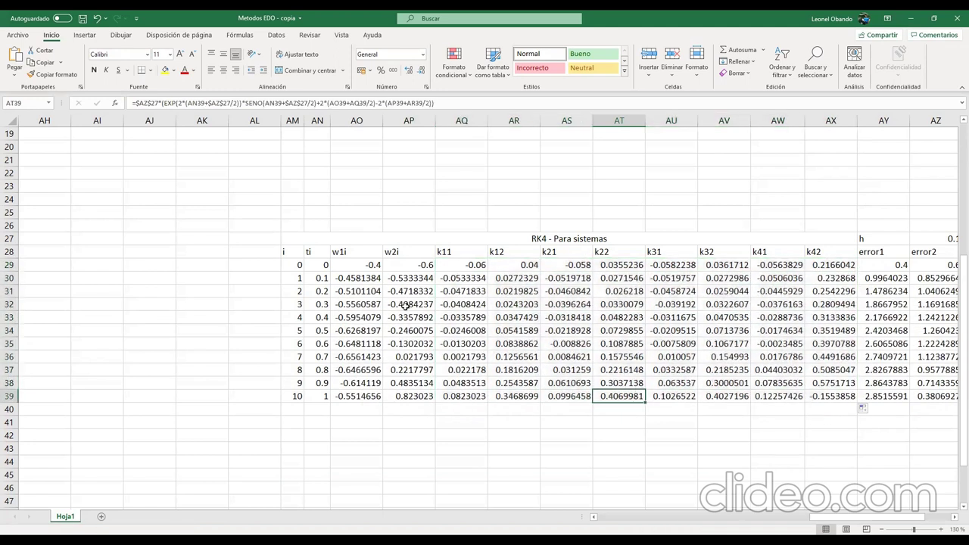
pyautogui.click(410, 279)
pyautogui.click(490, 279)
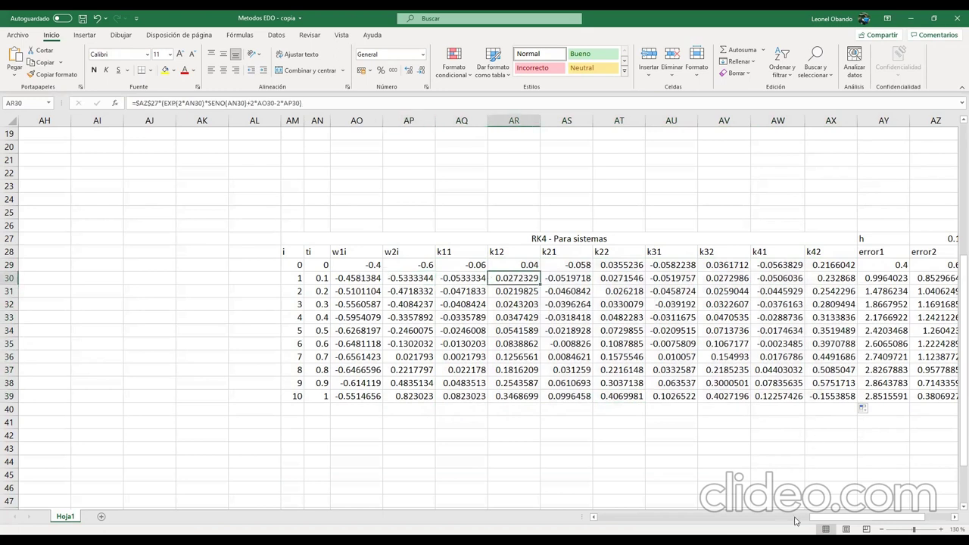
pyautogui.moveTo(828, 517); pyautogui.dragTo(838, 485)
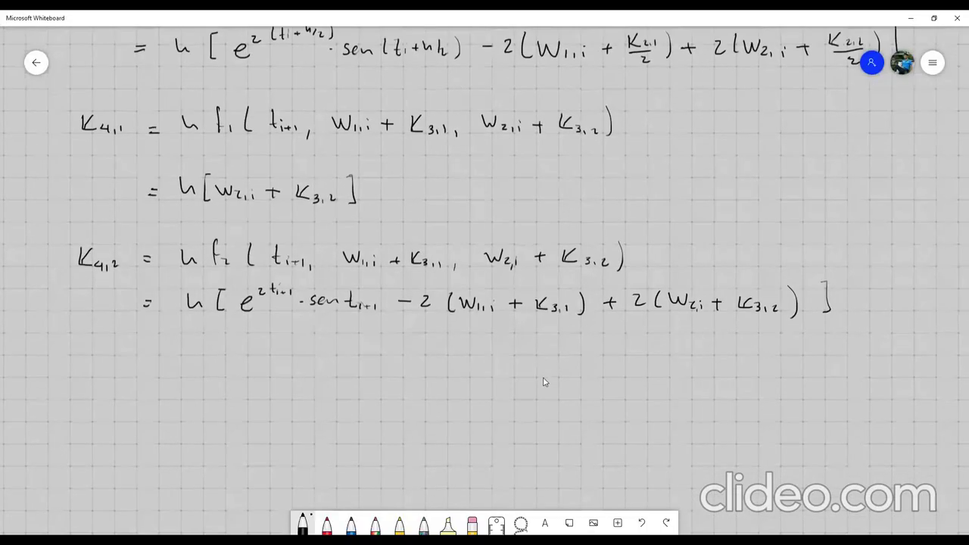
# On the Microsoft Whiteboard page, write and underline the heading "Sol Exacta:" below the K4,2 formula.
pyautogui.scroll(-2, 542, 371)
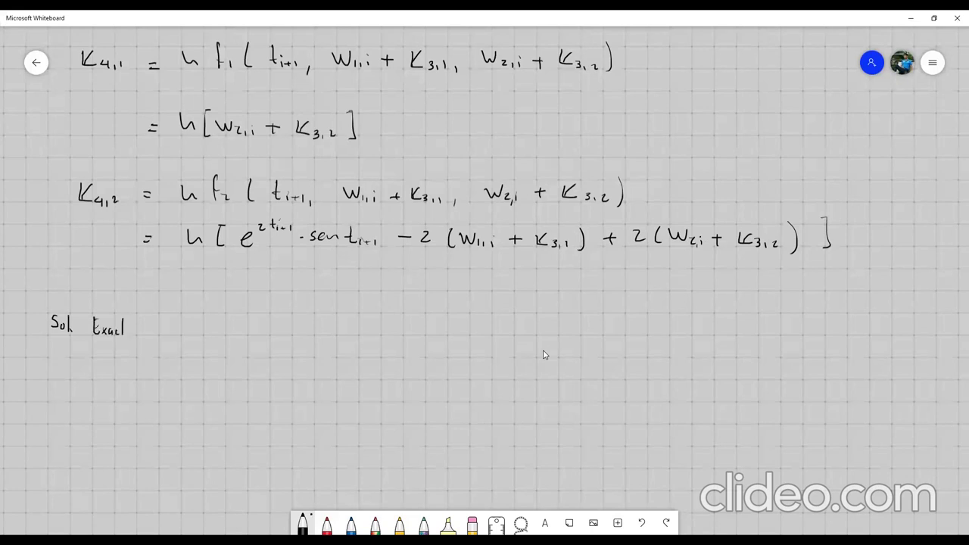
pyautogui.moveTo(49, 334); pyautogui.dragTo(178, 332)
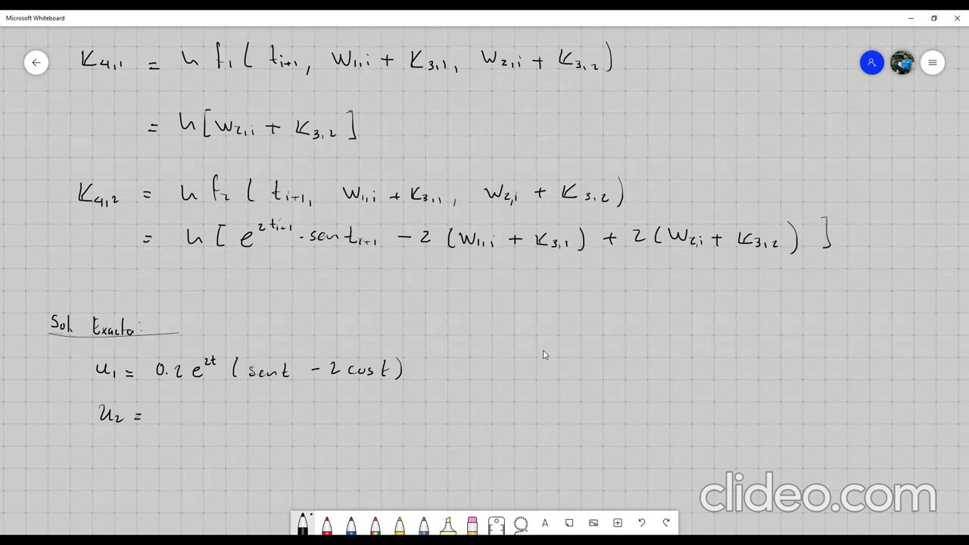
# Handwrite 0,2e^2t and an opening parenthesis after "u2 =", redoing the first strokes.
pyautogui.moveTo(172, 410); pyautogui.dragTo(196, 417)
pyautogui.moveTo(194, 411)
pyautogui.mouseDown()
pyautogui.moveTo(195, 423)
pyautogui.moveTo(221, 410)
pyautogui.mouseUp()
pyautogui.hotkey('ctrl', 'z')
pyautogui.hotkey('ctrl', 'z')
pyautogui.hotkey('ctrl', 'z')
pyautogui.moveTo(188, 411)
pyautogui.mouseDown()
pyautogui.moveTo(217, 420)
pyautogui.moveTo(229, 408)
pyautogui.mouseUp()
pyautogui.moveTo(236, 396); pyautogui.dragTo(254, 419)
# Complete the handwritten u2 expression with 4sent − cost and a closing parenthesis.
pyautogui.moveTo(272, 413); pyautogui.dragTo(285, 414)
pyautogui.moveTo(283, 407); pyautogui.dragTo(291, 418)
pyautogui.moveTo(298, 414); pyautogui.dragTo(320, 417)
pyautogui.moveTo(324, 404)
pyautogui.mouseDown()
pyautogui.moveTo(326, 416)
pyautogui.moveTo(381, 417)
pyautogui.mouseUp()
pyautogui.moveTo(390, 411); pyautogui.dragTo(398, 417)
pyautogui.moveTo(410, 404); pyautogui.dragTo(411, 417)
pyautogui.moveTo(407, 410); pyautogui.dragTo(424, 420)
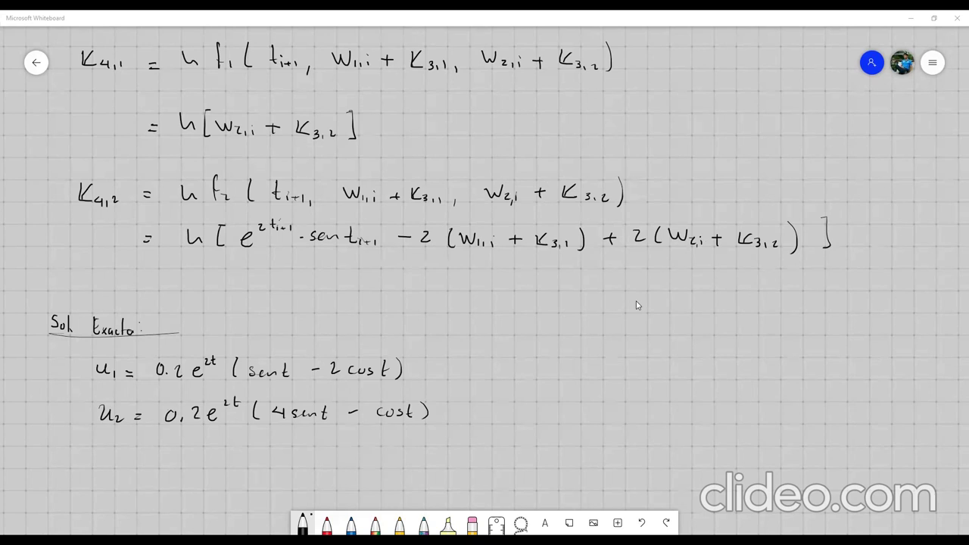
# Switch back to Excel and replace the old exact solution in AY29's error1 formula with 0.2*EXP(2*AN29), keeping ABS and -AO29.
pyautogui.hotkey('alt', 'Tab')
pyautogui.scroll(-1, 402, 458)
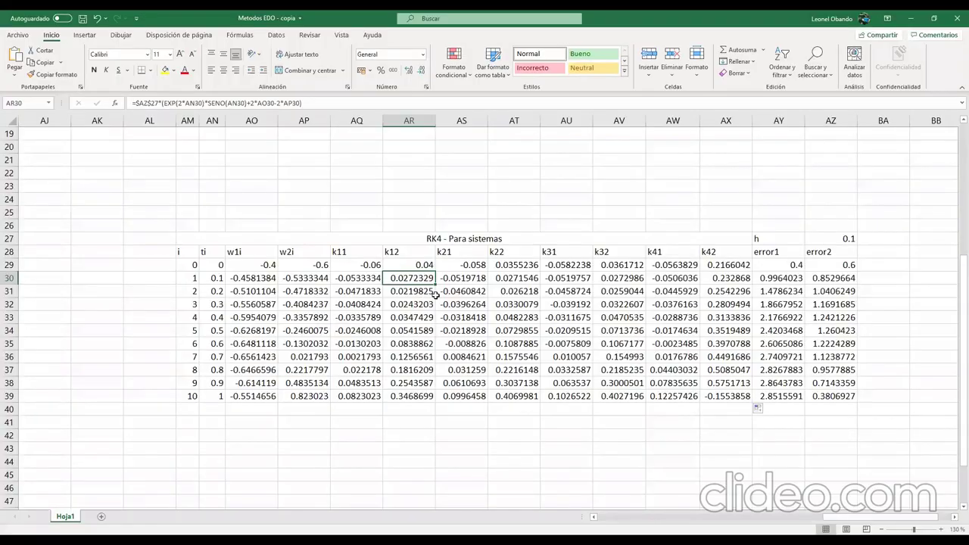
pyautogui.click(766, 263)
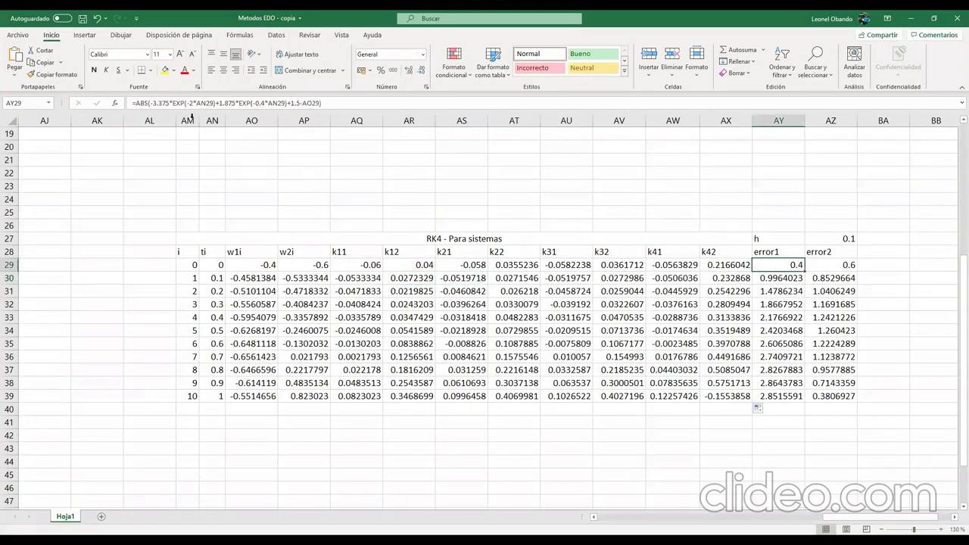
pyautogui.moveTo(151, 102); pyautogui.dragTo(299, 100)
pyautogui.press('BackSpace')
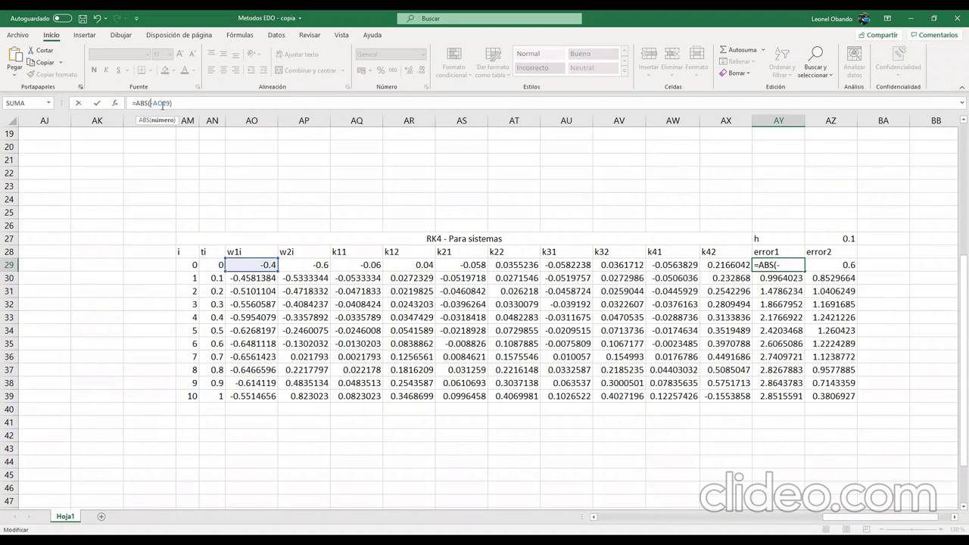
pyautogui.write('0.2*EXP(')
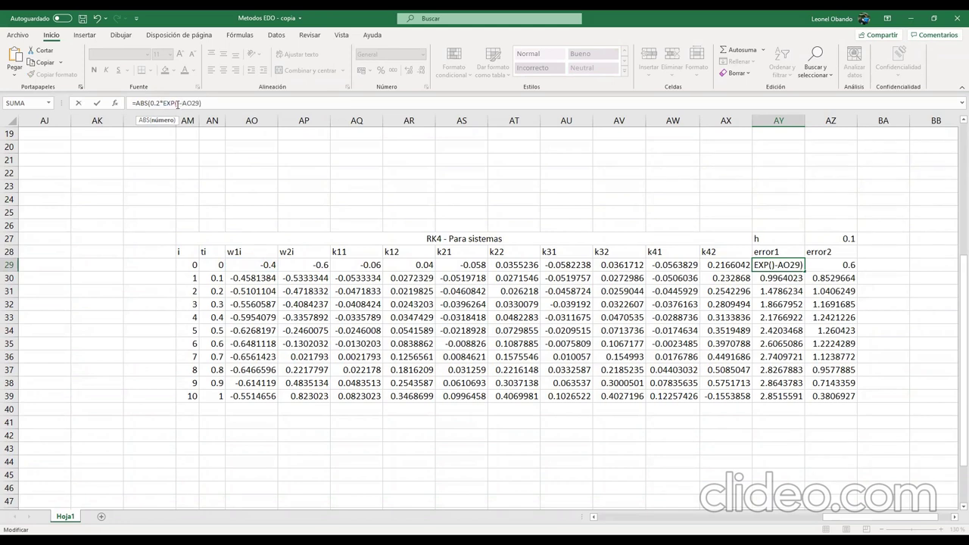
pyautogui.write('2*')
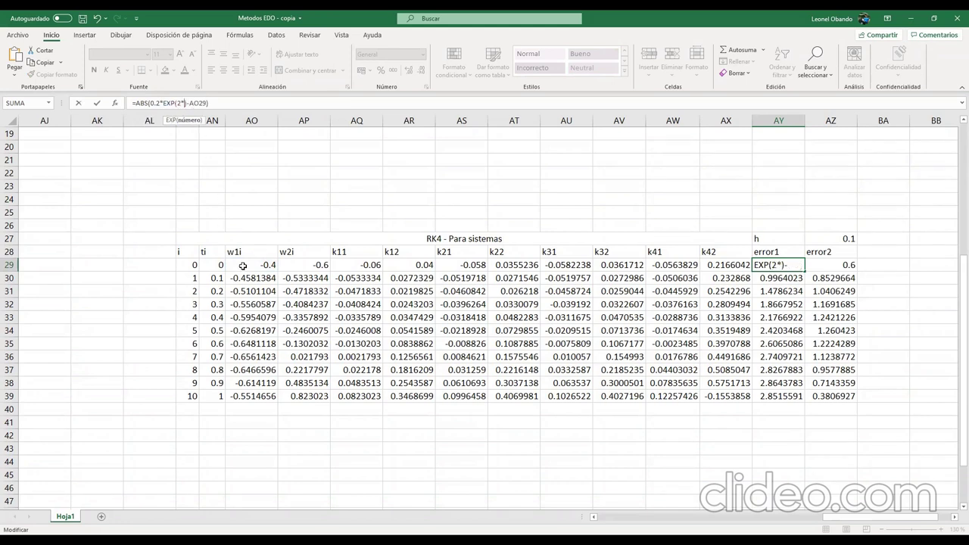
pyautogui.click(218, 266)
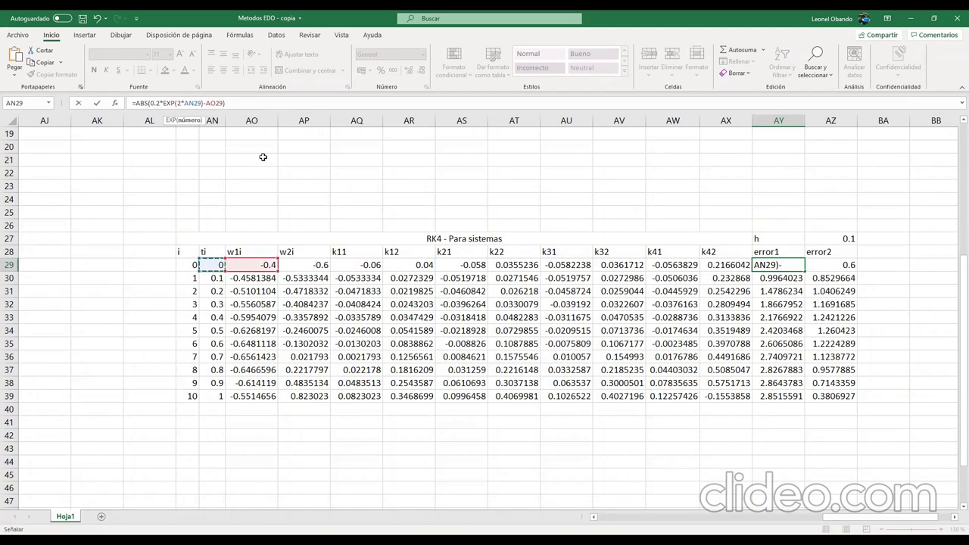
# Multiply the exponential in the AY29 formula by a parenthesized factor starting with SENO(AN29).
pyautogui.click(204, 104)
pyautogui.write('*')
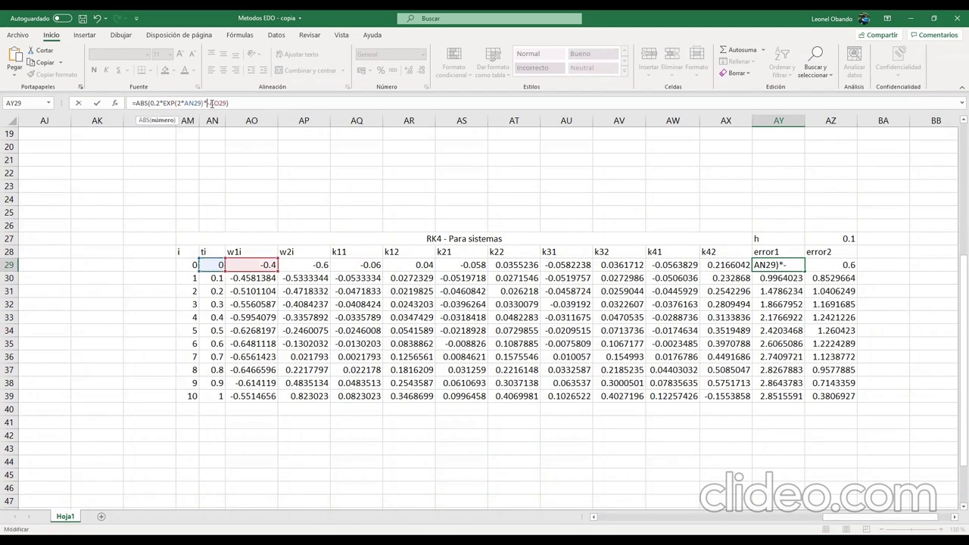
pyautogui.write('()')
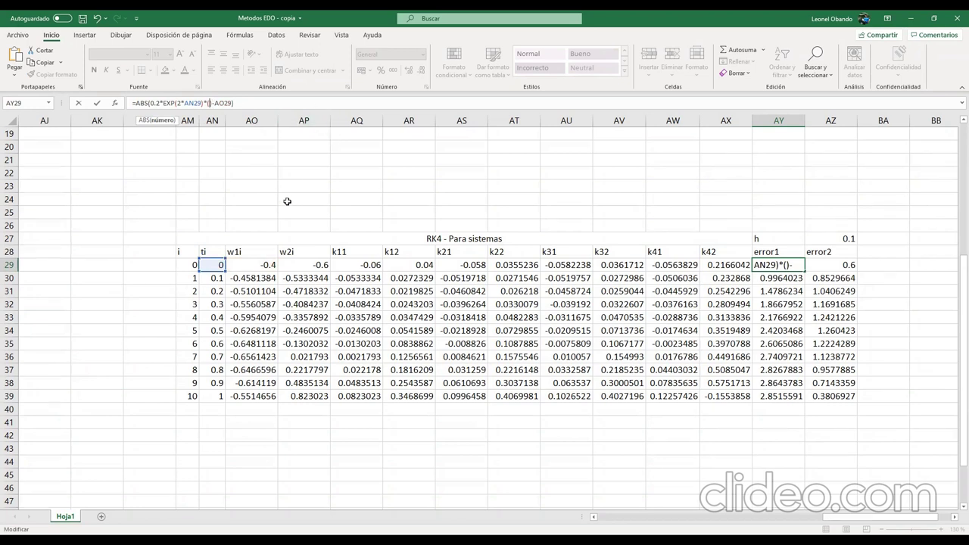
pyautogui.write('SENO')
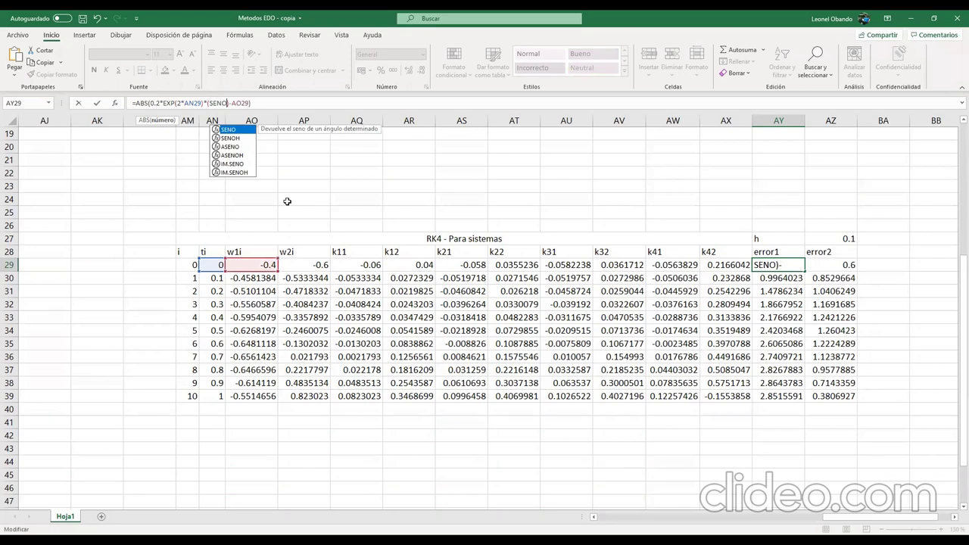
pyautogui.write('()')
pyautogui.click(231, 104)
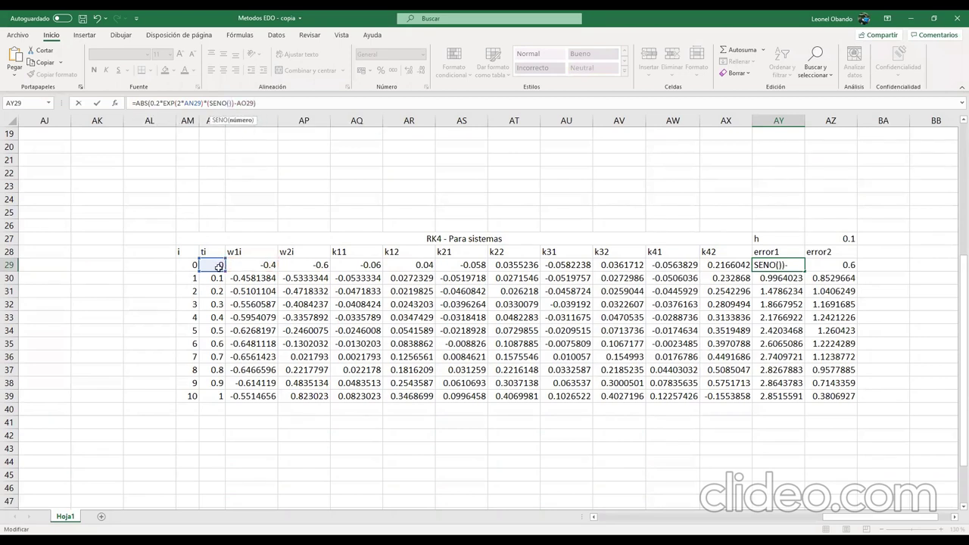
pyautogui.click(213, 264)
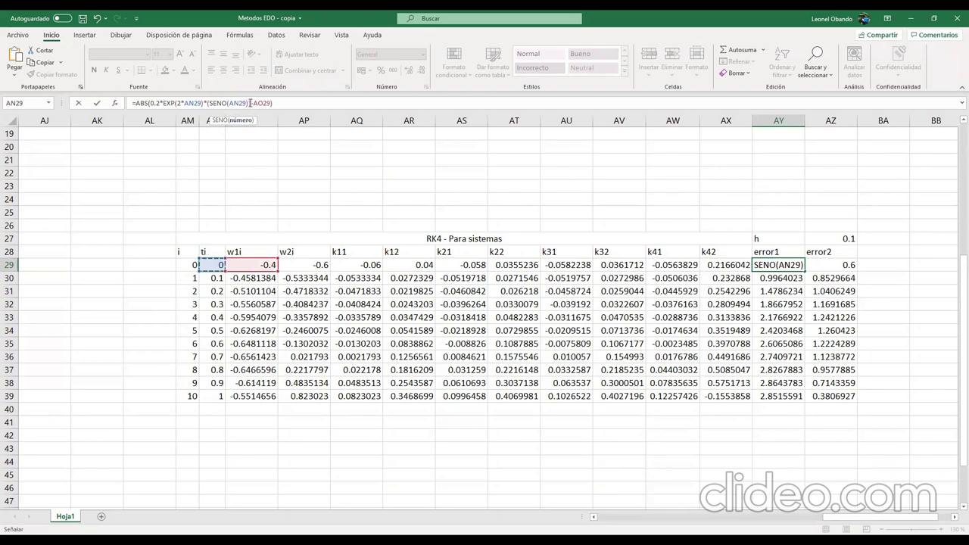
# Add -2*COS(AN29) after SENO(AN29) inside the parentheses of the AY29 formula and commit it.
pyautogui.rightClick(250, 102)
pyautogui.press('Escape')
pyautogui.write('-2*C')
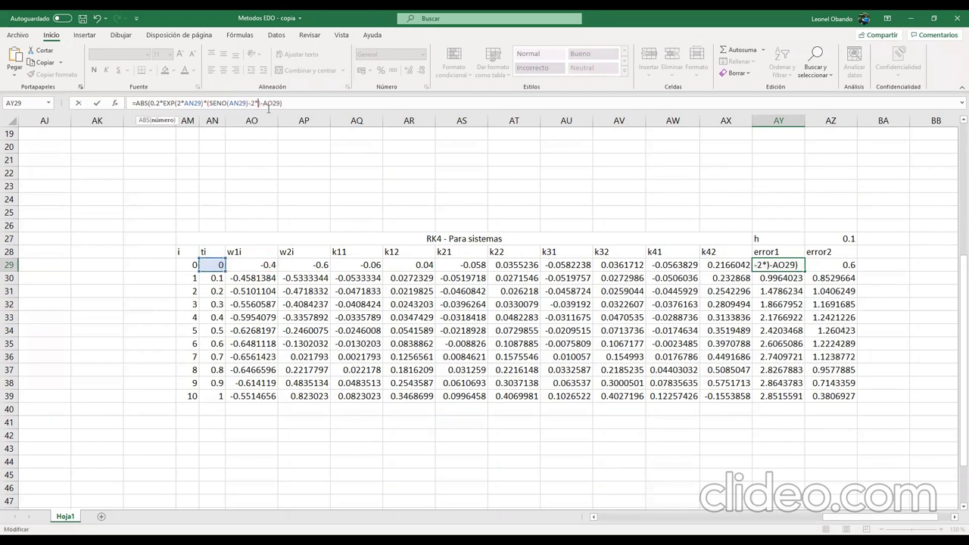
pyautogui.write('OS*')
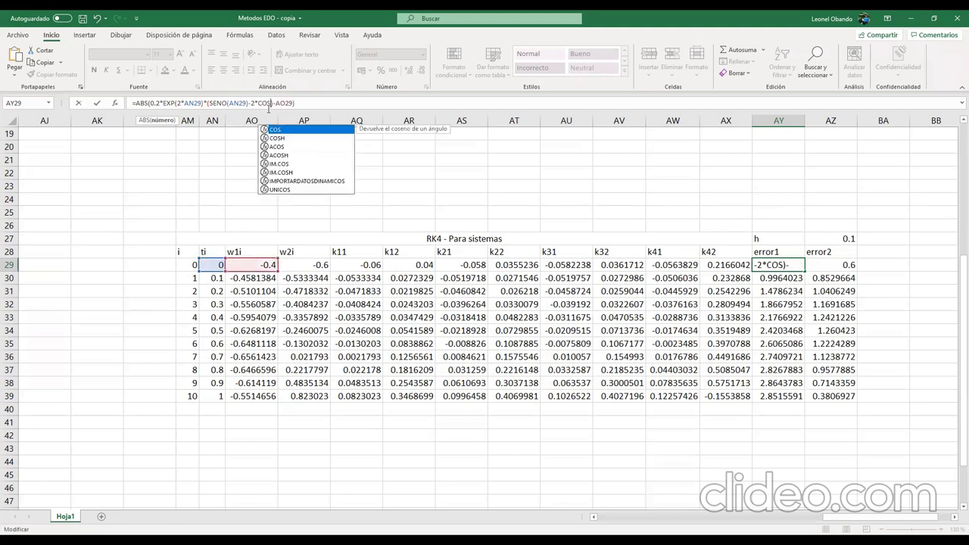
pyautogui.press('BackSpace')
pyautogui.write('()')
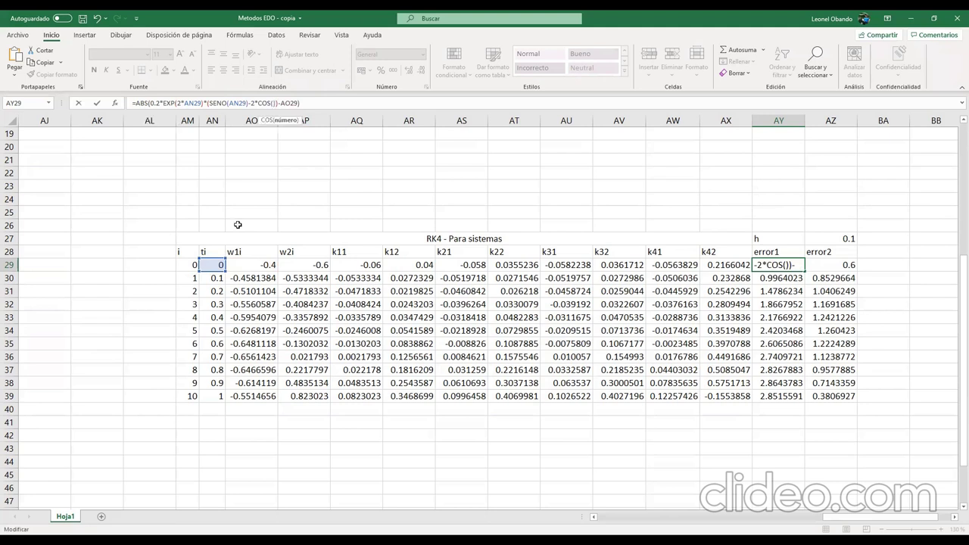
pyautogui.click(209, 263)
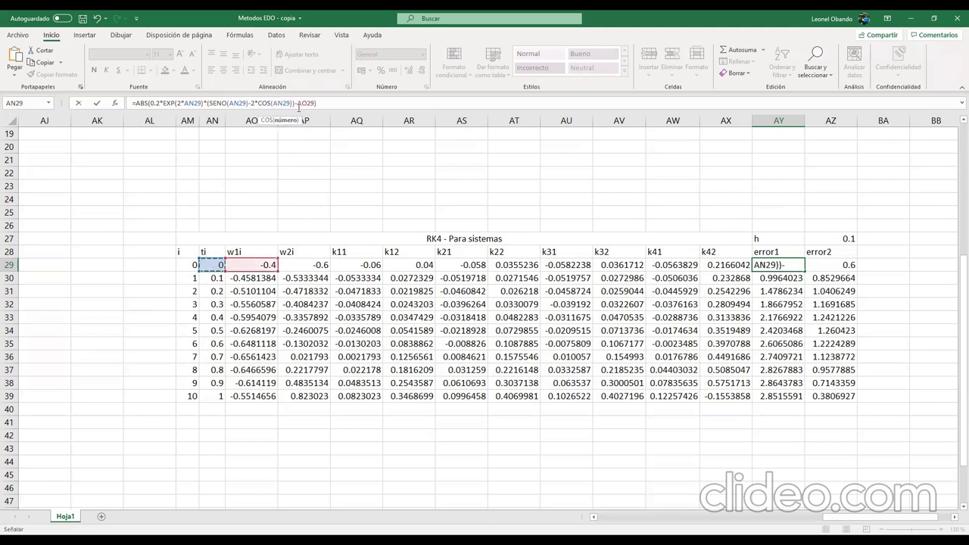
pyautogui.press('Return')
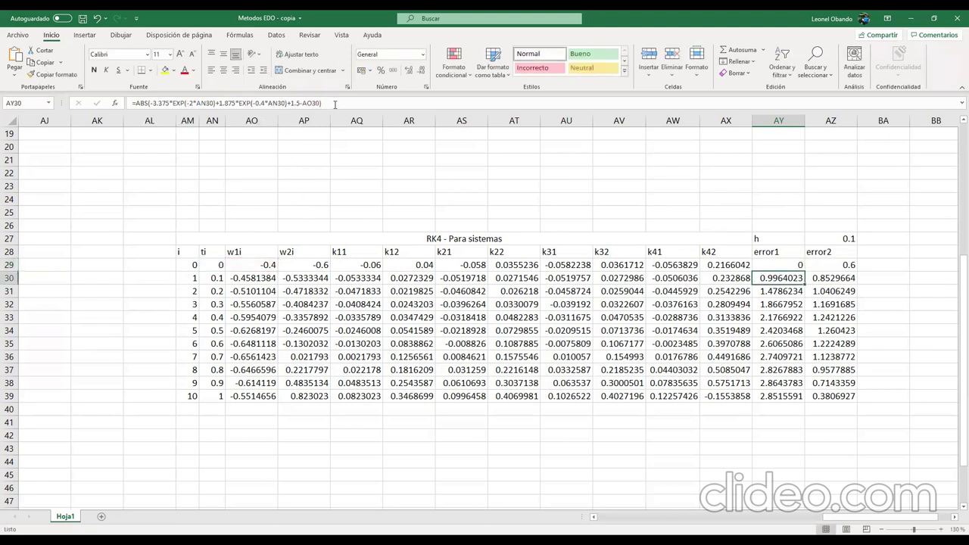
# Replace the old exact solution in AZ29's error2 formula with 0.2*EXP(2*AN29), keeping ABS and -AP29.
pyautogui.click(788, 265)
pyautogui.click(845, 266)
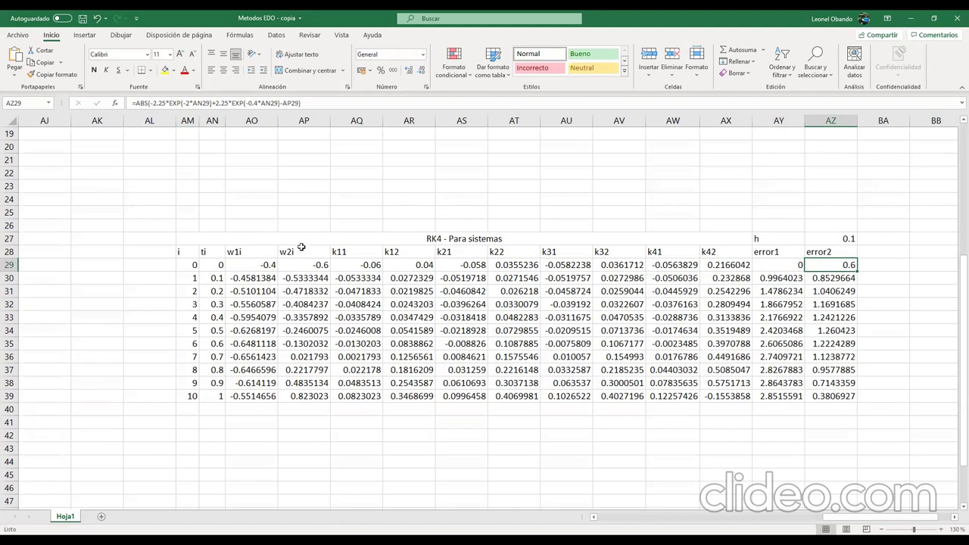
pyautogui.moveTo(150, 103); pyautogui.dragTo(282, 103)
pyautogui.press('BackSpace')
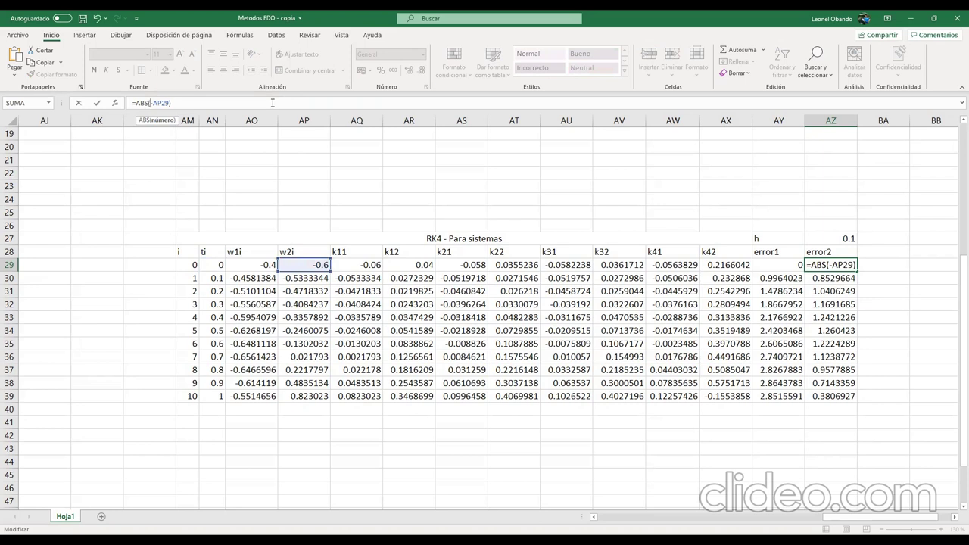
pyautogui.write('0.2*')
pyautogui.write('EXP(')
pyautogui.write('2*')
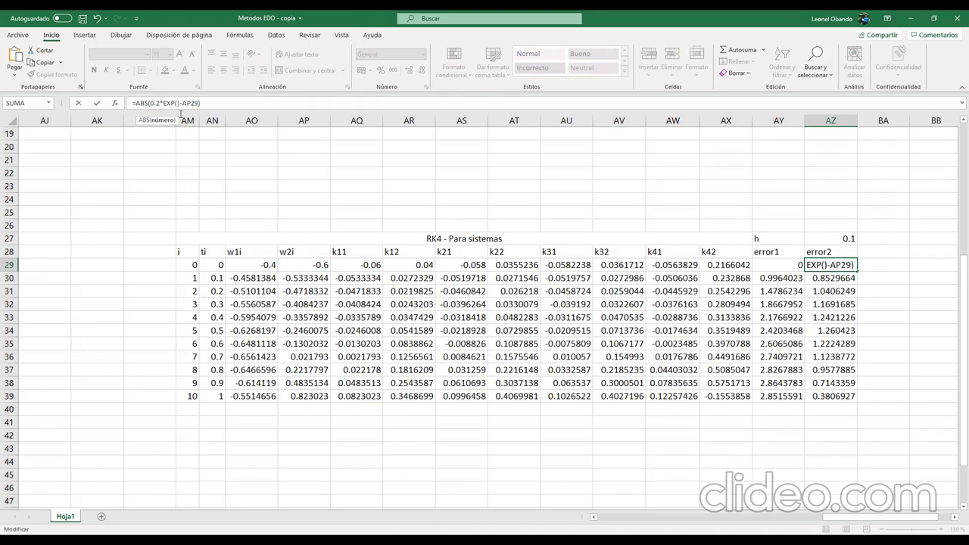
pyautogui.click(207, 267)
pyautogui.write(')')
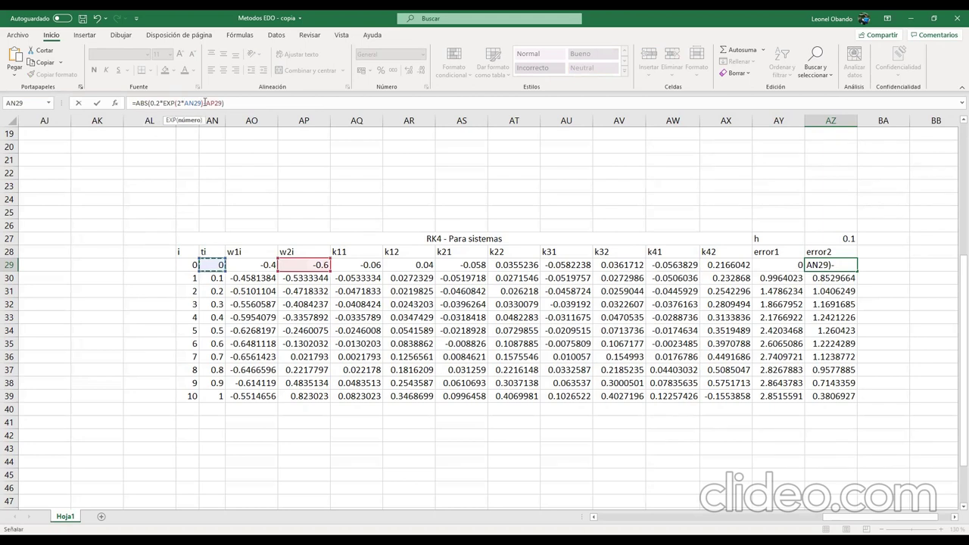
# Multiply the exponential in the AZ29 formula by a parenthesized factor containing 4*SENO(AN29).
pyautogui.write('*')
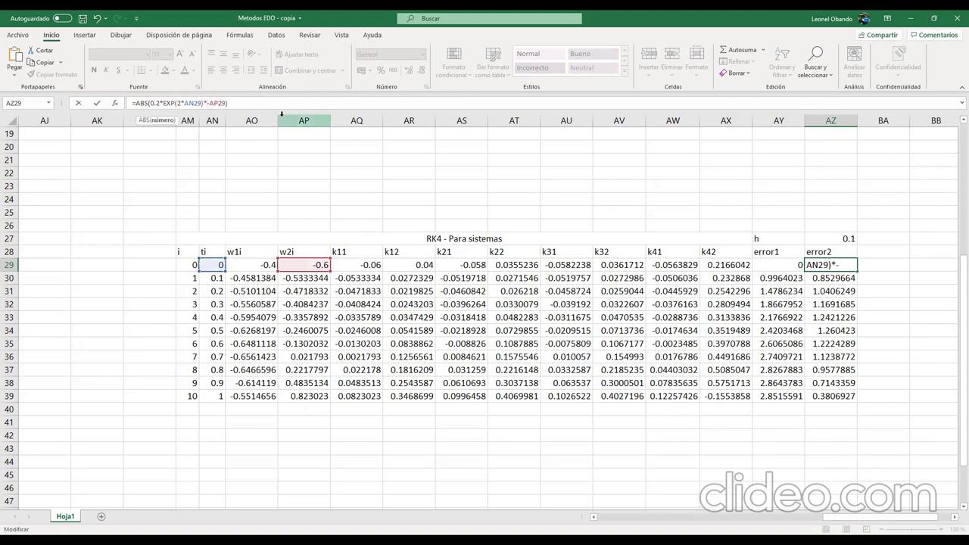
pyautogui.write('()')
pyautogui.press('Left')
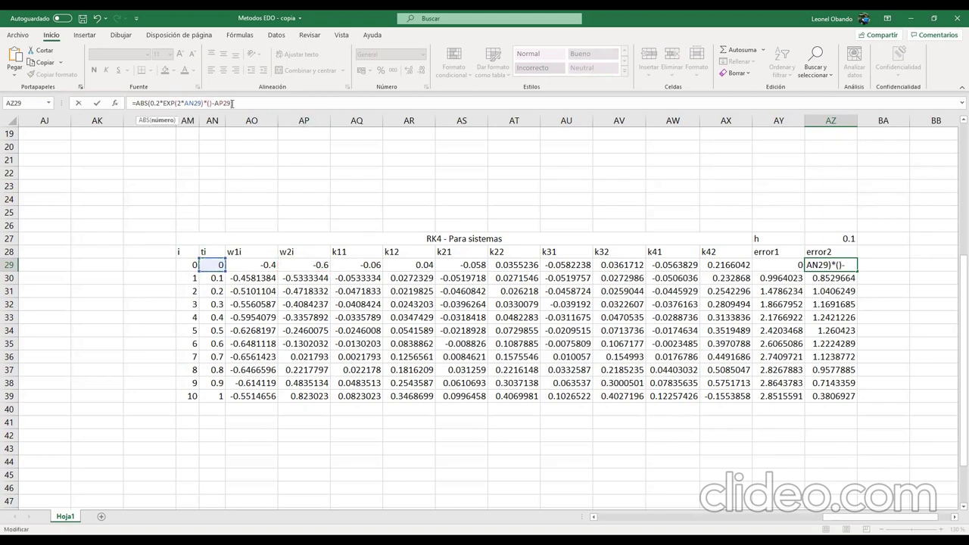
pyautogui.write('4*SENO()')
pyautogui.press('Left')
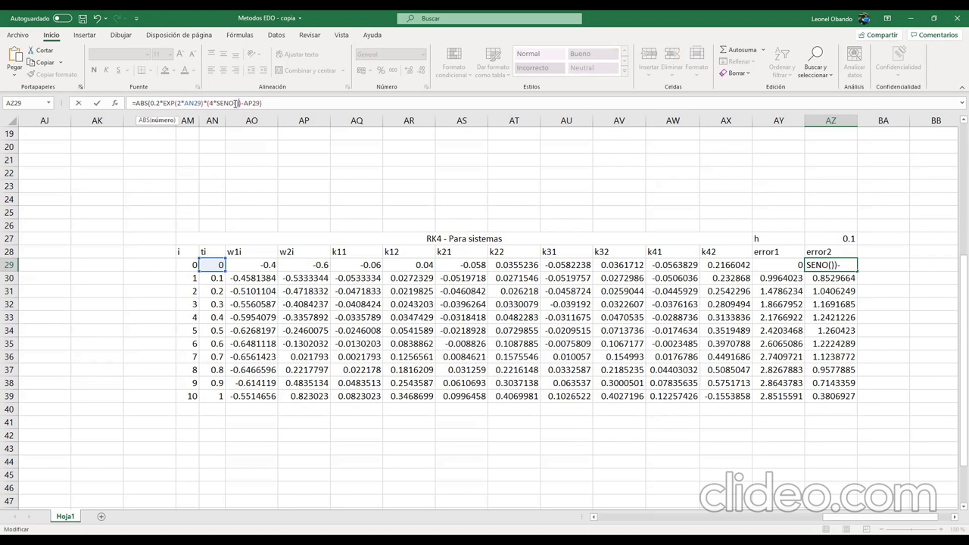
pyautogui.click(214, 267)
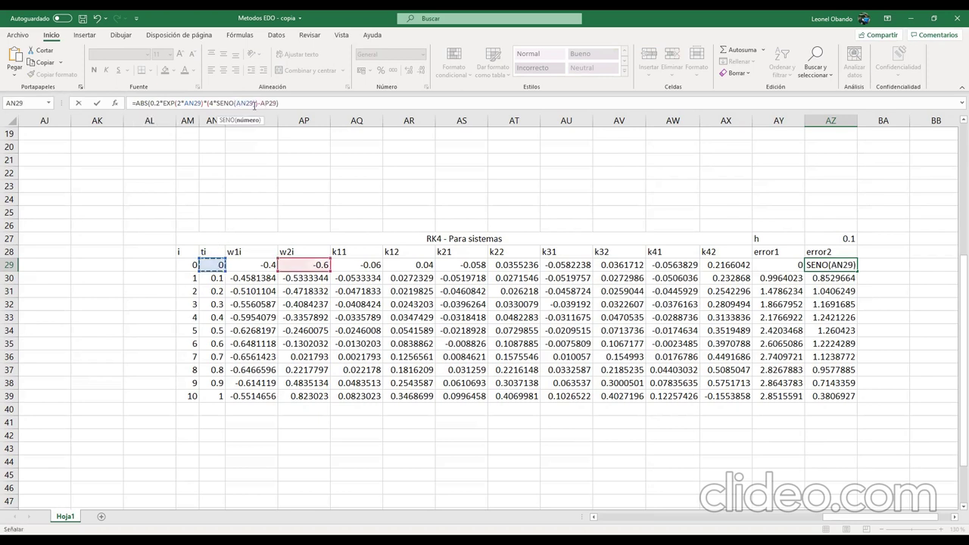
# Add -3*COS(AN29) after 4*SENO(AN29) inside the parentheses of the AZ29 formula and commit it.
pyautogui.write(')-3')
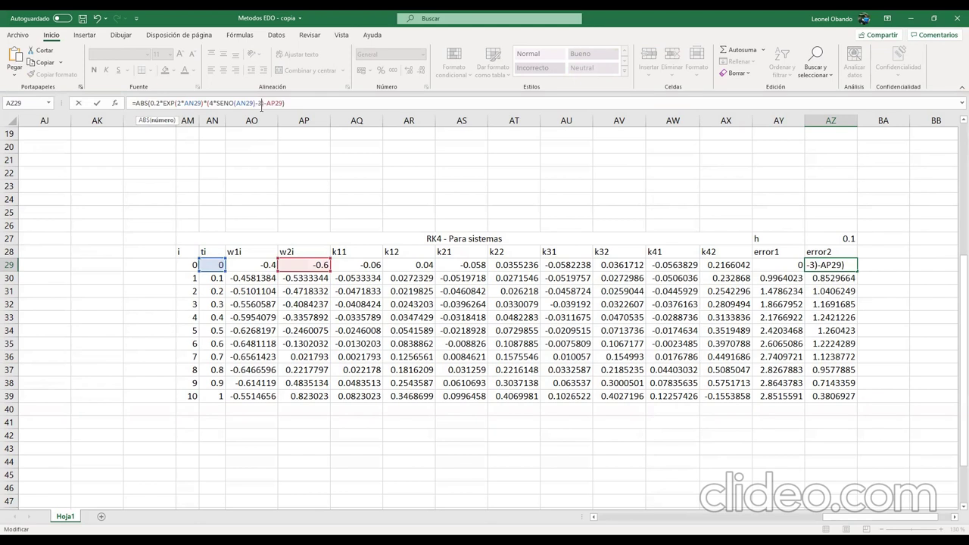
pyautogui.write('*')
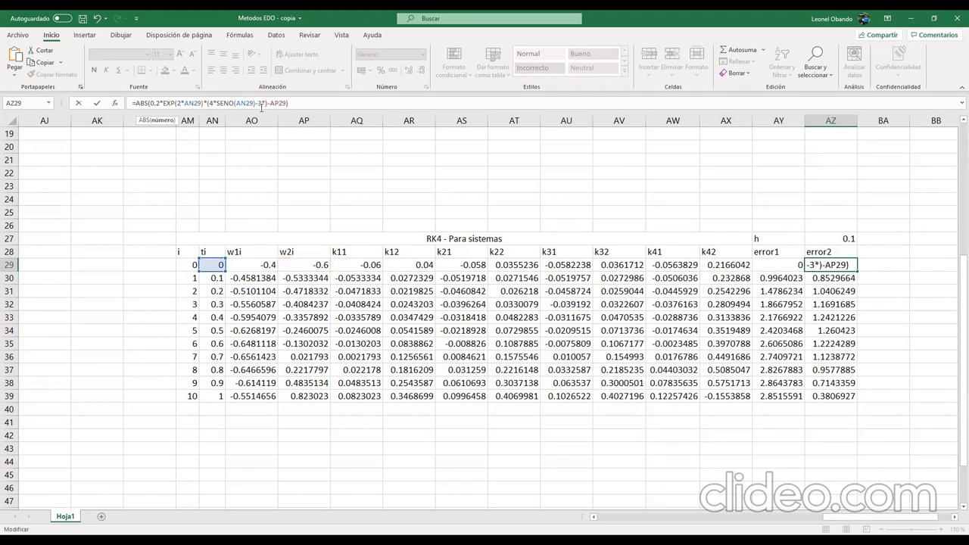
pyautogui.write('COS(')
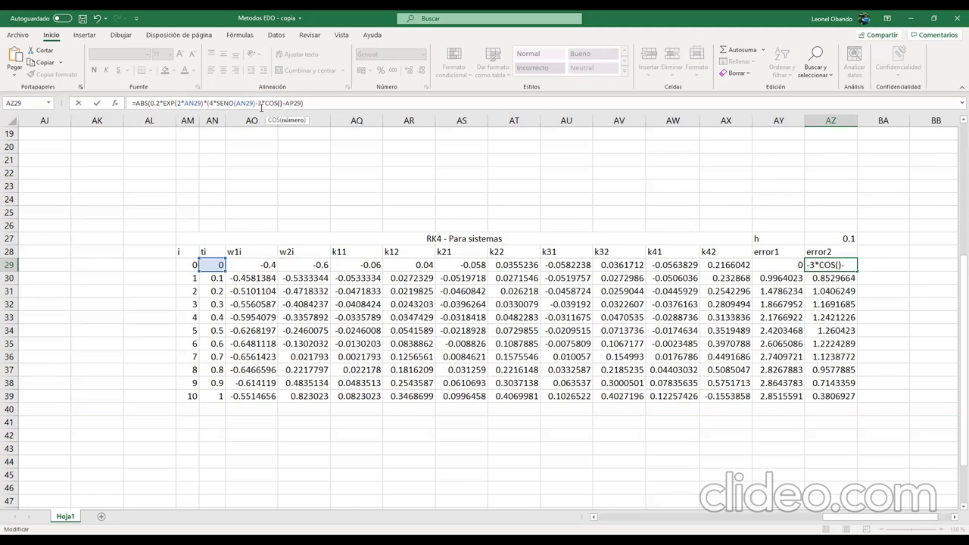
pyautogui.write('AN29')
pyautogui.press('Return')
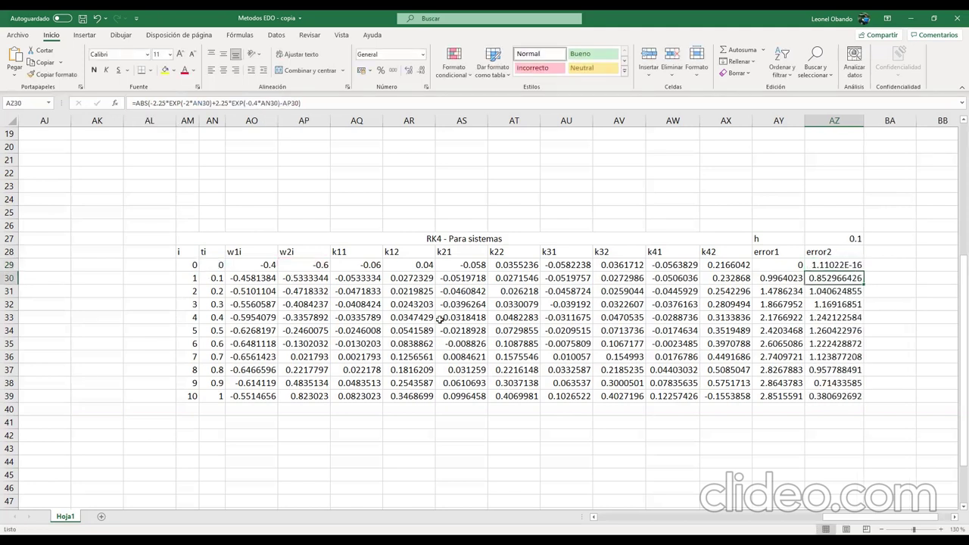
# Check the exact-solution part of the error2 formula in AZ29.
pyautogui.click(833, 267)
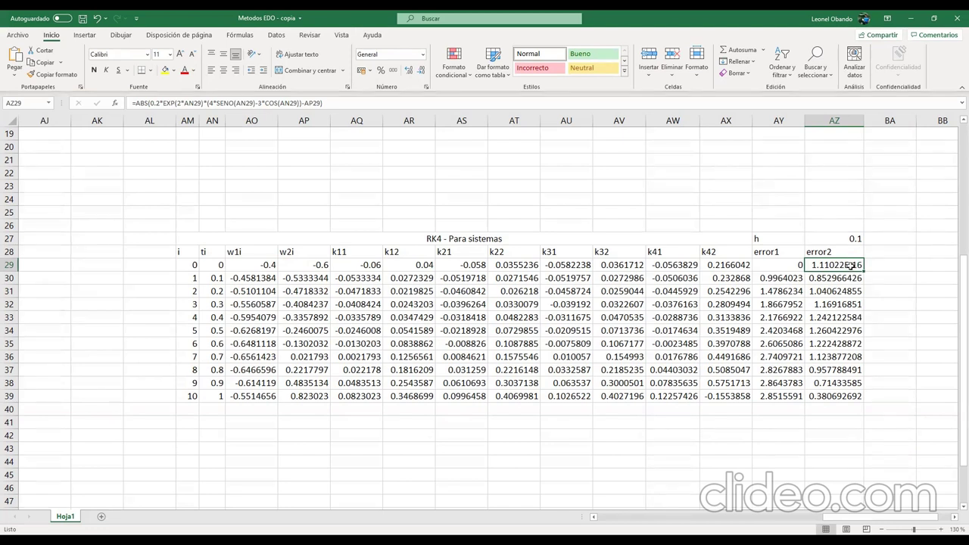
pyautogui.scroll(1, 851, 265)
pyautogui.scroll(-1, 846, 266)
pyautogui.moveTo(301, 102); pyautogui.dragTo(206, 103)
pyautogui.moveTo(148, 102); pyautogui.dragTo(304, 95)
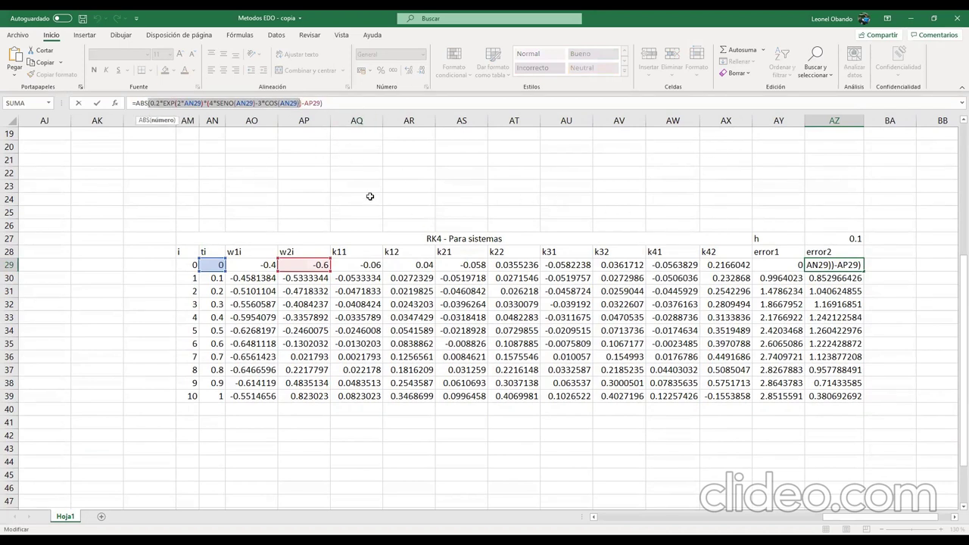
pyautogui.click(305, 181)
pyautogui.click(816, 262)
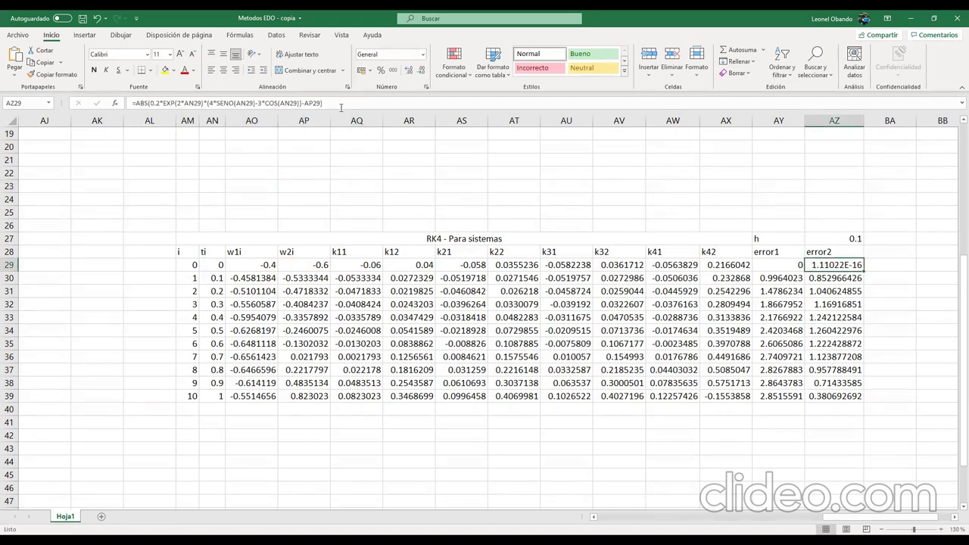
# Copy the error1 formula in AY29 and the error2 formula in AZ29 down their columns to row 39.
pyautogui.click(795, 265)
pyautogui.doubleClick(804, 270)
pyautogui.click(832, 265)
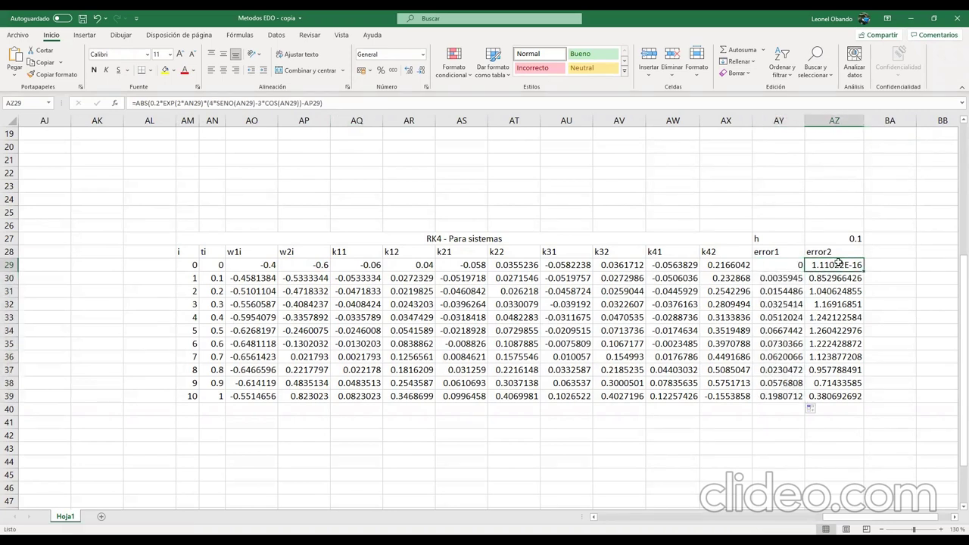
pyautogui.doubleClick(863, 270)
pyautogui.click(833, 278)
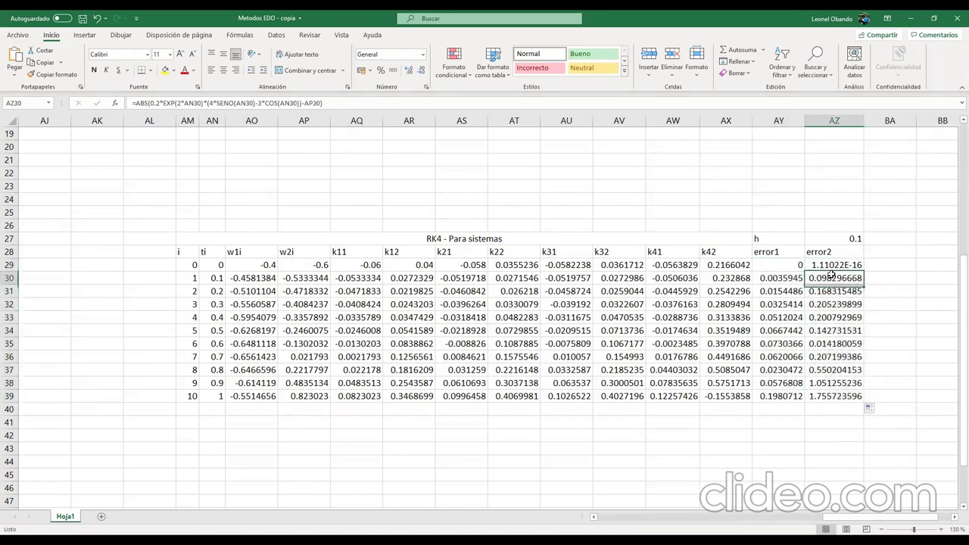
pyautogui.click(822, 394)
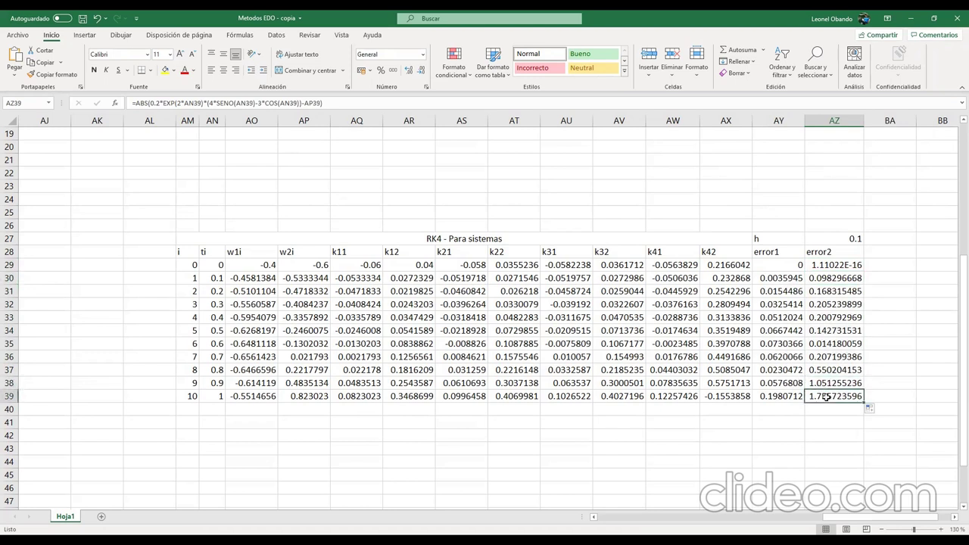
pyautogui.moveTo(801, 398); pyautogui.dragTo(822, 396)
pyautogui.click(794, 384)
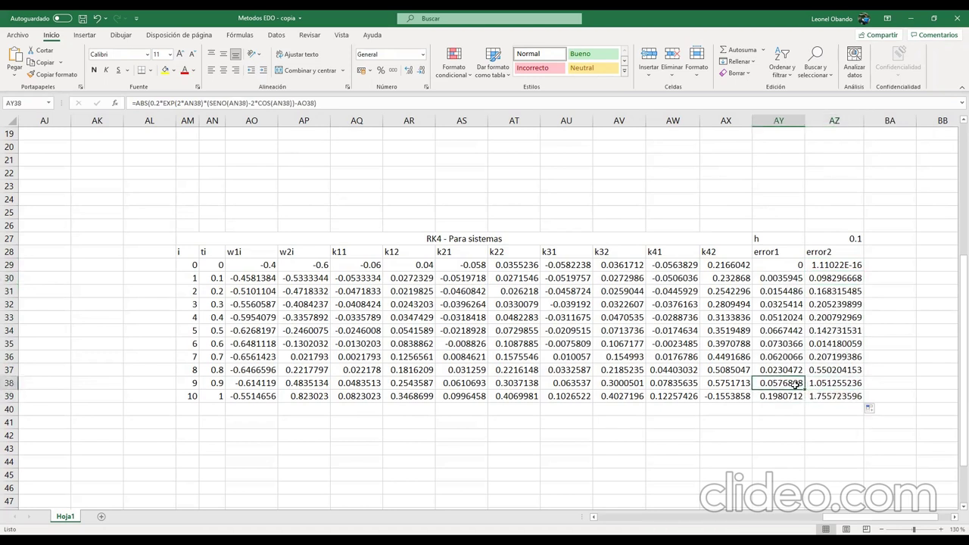
# Review the k11 formula in AQ29 and copy it down its column to row 39.
pyautogui.click(321, 267)
pyautogui.click(357, 262)
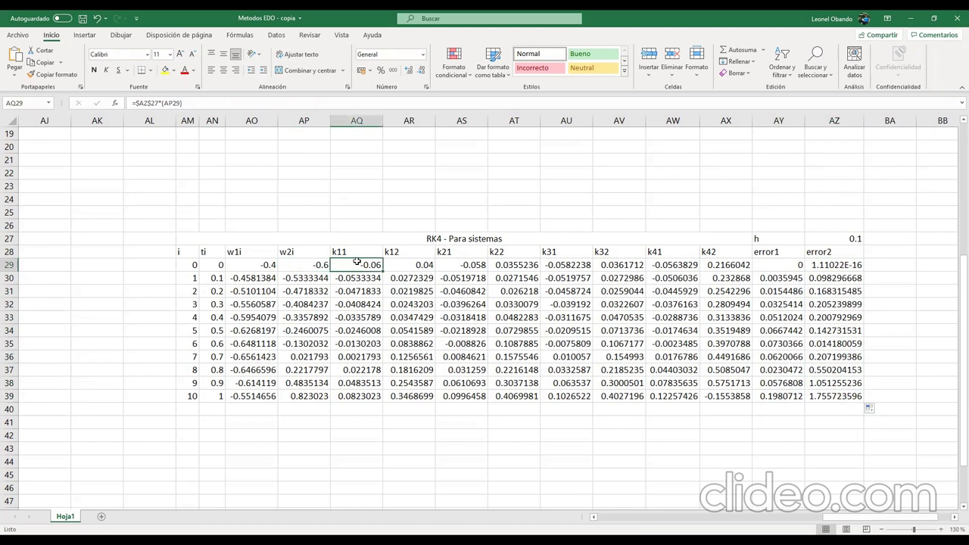
pyautogui.click(278, 111)
pyautogui.press('Escape')
pyautogui.press('Right')
pyautogui.click(374, 264)
pyautogui.doubleClick(383, 270)
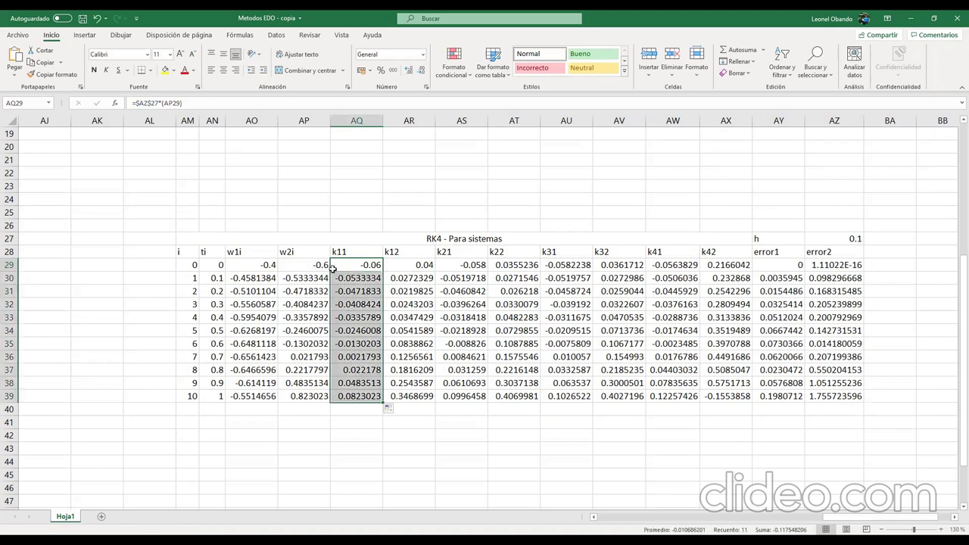
# Correct the signs in AR29's k12 formula to -2*AO29+2*AP29 and copy it down its column to row 39.
pyautogui.press('Right')
pyautogui.click(165, 103)
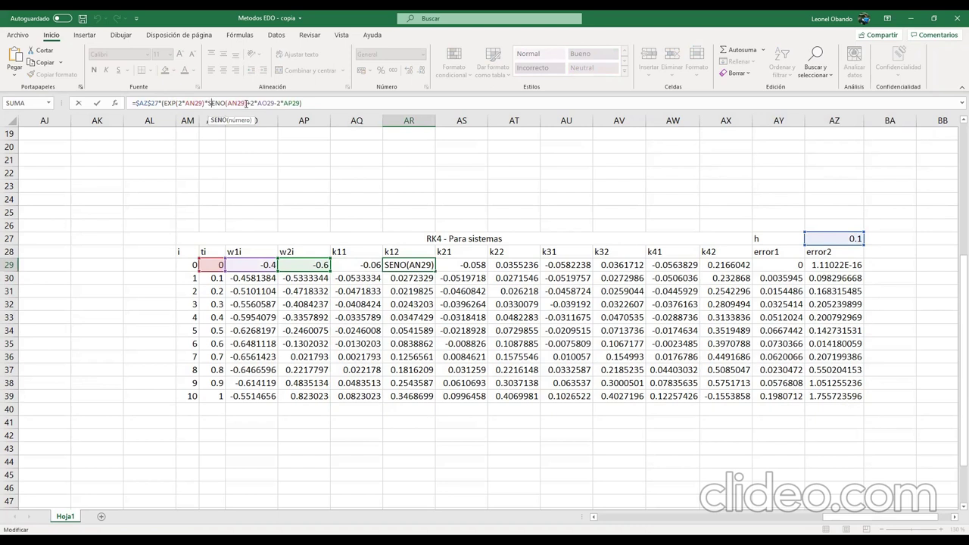
pyautogui.click(250, 103)
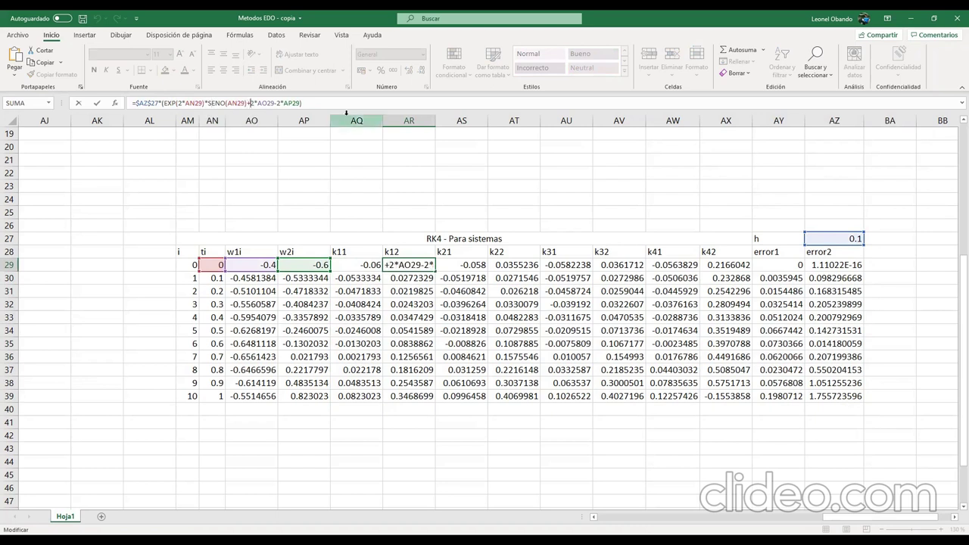
pyautogui.press('BackSpace')
pyautogui.write('-')
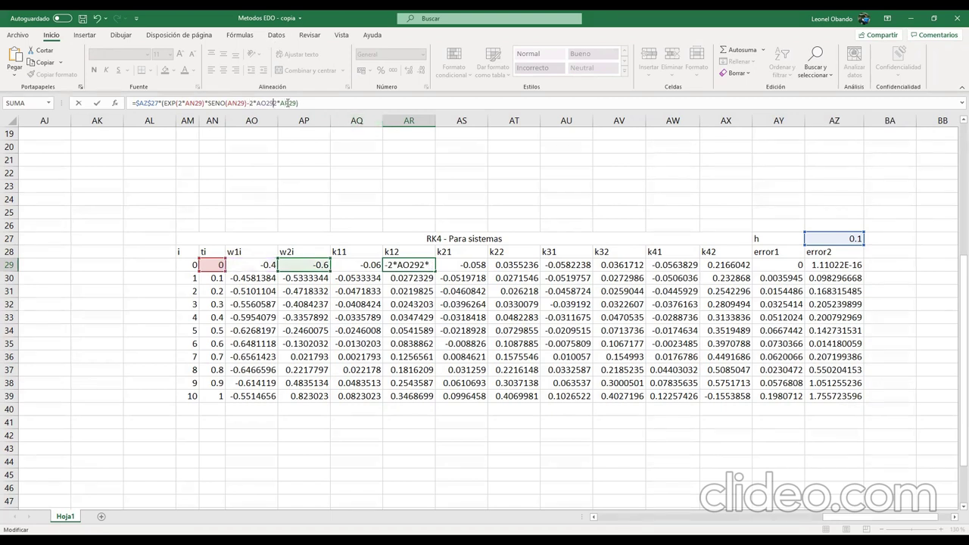
pyautogui.press('Return')
pyautogui.click(409, 265)
pyautogui.doubleClick(435, 271)
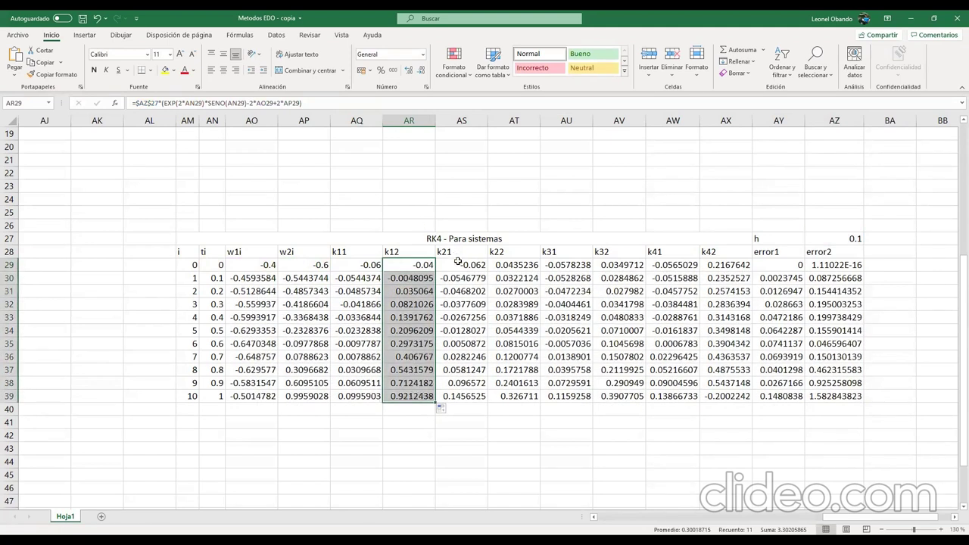
# Check the k21 formula in AS29 without changing it.
pyautogui.click(458, 261)
pyautogui.click(243, 106)
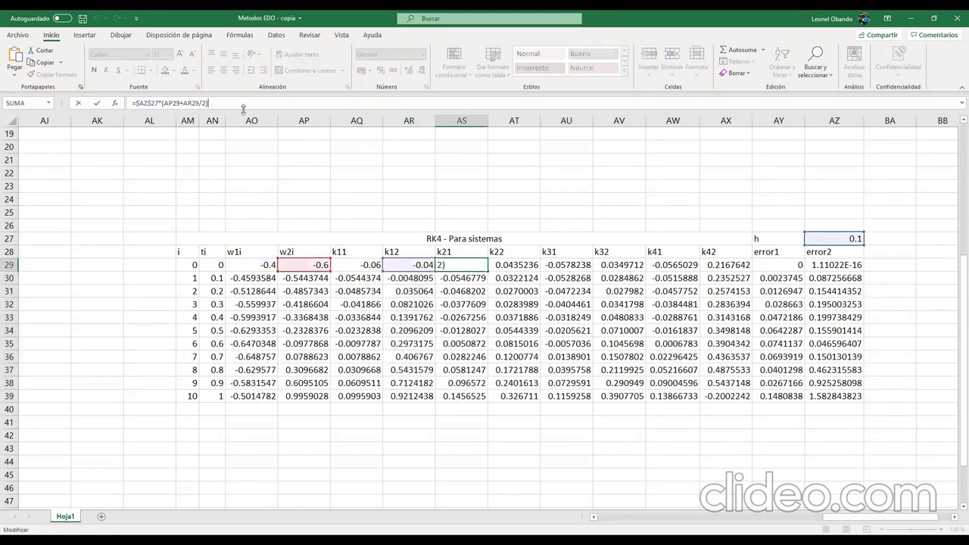
pyautogui.click(412, 199)
# Correct the signs in AT29's k22 formula to -2*(AO29+AQ29/2)+2*(AP29+AR29/2) and copy it down to row 39.
pyautogui.click(523, 262)
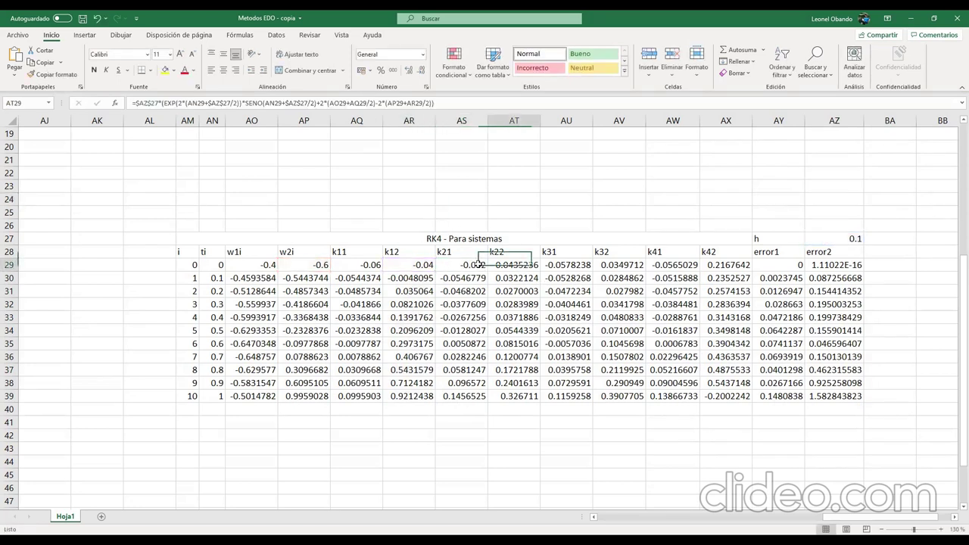
pyautogui.click(320, 103)
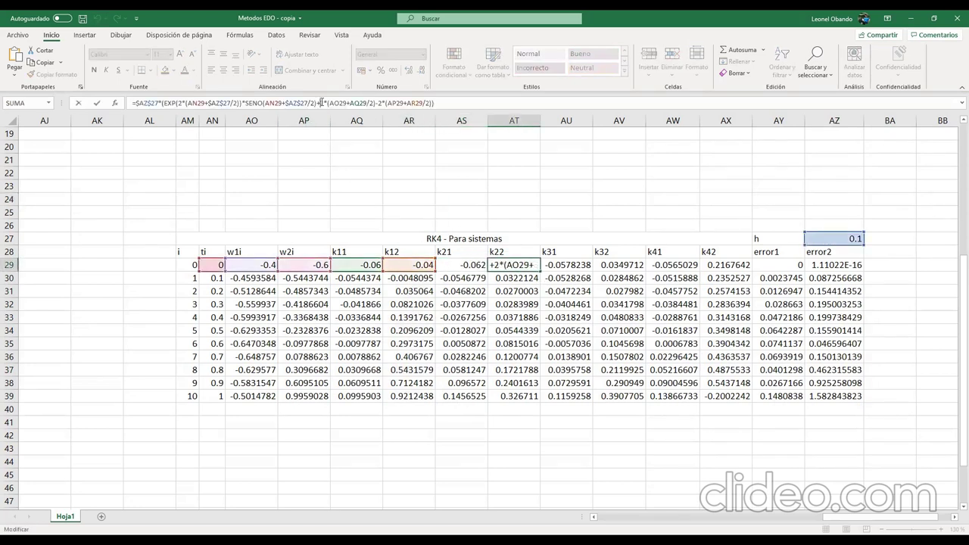
pyautogui.press('BackSpace')
pyautogui.write('-')
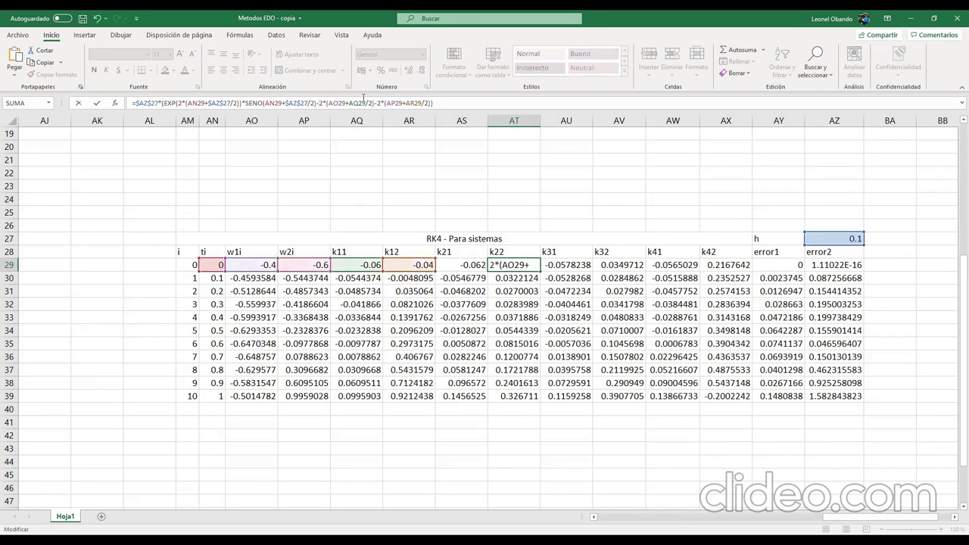
pyautogui.click(377, 104)
pyautogui.press('BackSpace')
pyautogui.write('+')
pyautogui.press('Return')
pyautogui.click(516, 263)
pyautogui.doubleClick(539, 271)
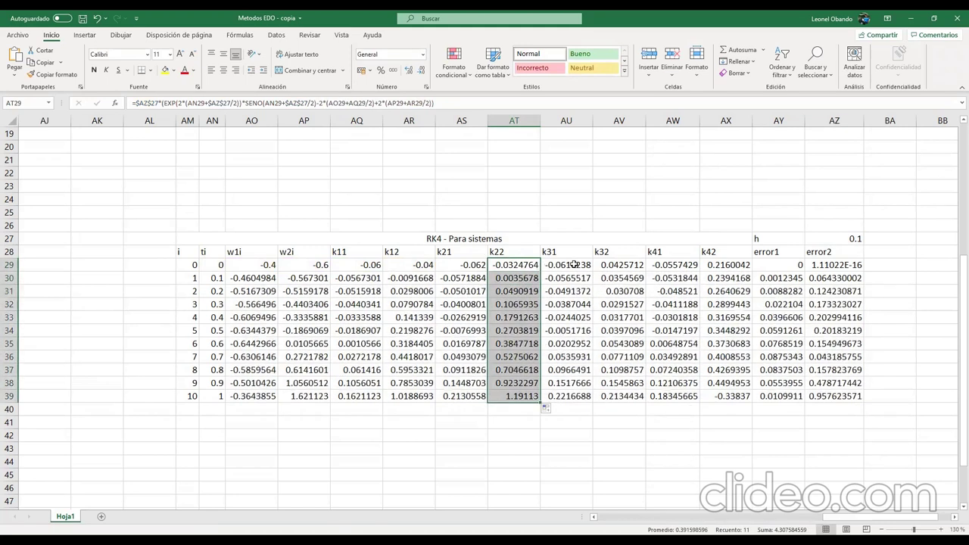
# Correct the signs in AV29's k32 formula to -2*(AO29+AS29/2)+2*(AP29+AT29/2) and copy it down to row 39.
pyautogui.click(575, 264)
pyautogui.click(598, 266)
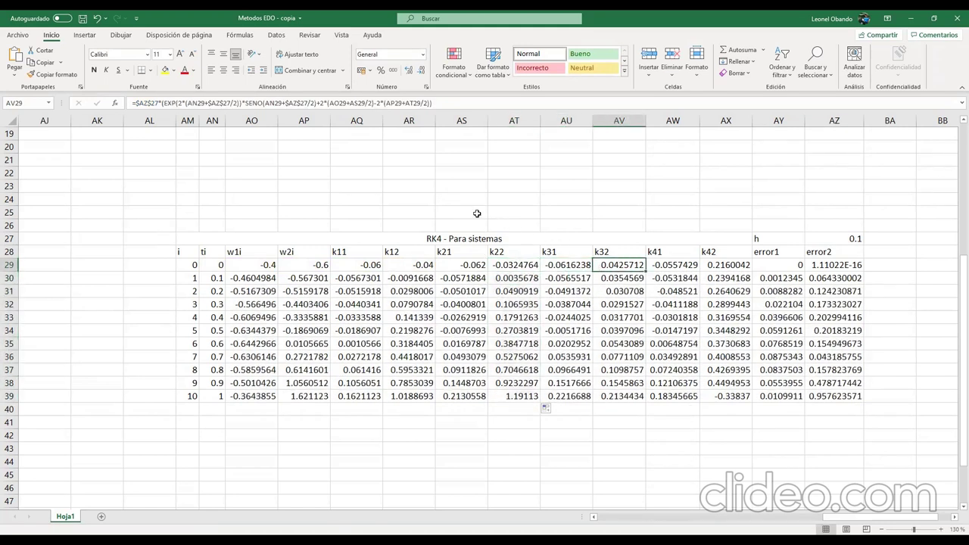
pyautogui.click(321, 106)
pyautogui.press('BackSpace')
pyautogui.write('-')
pyautogui.click(377, 103)
pyautogui.press('BackSpace')
pyautogui.write('+')
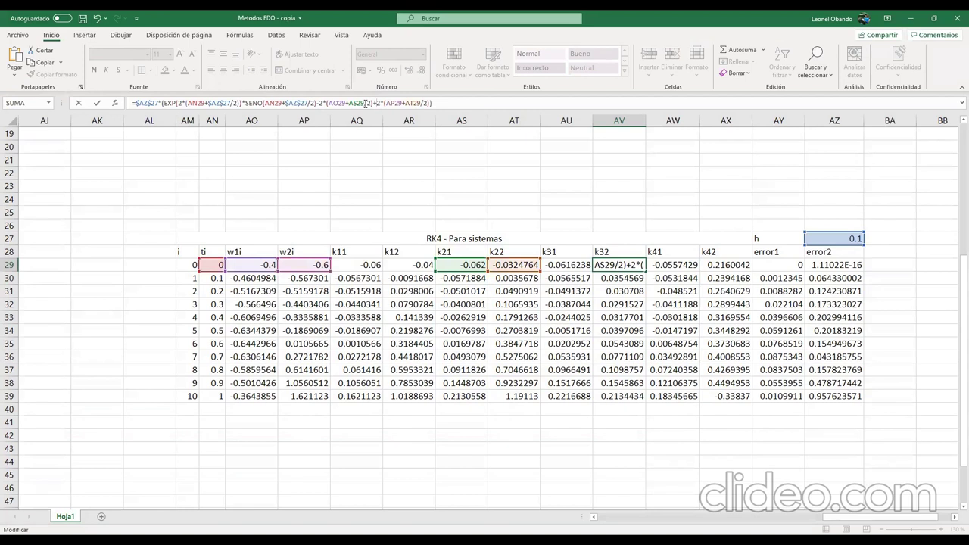
pyautogui.press('Return')
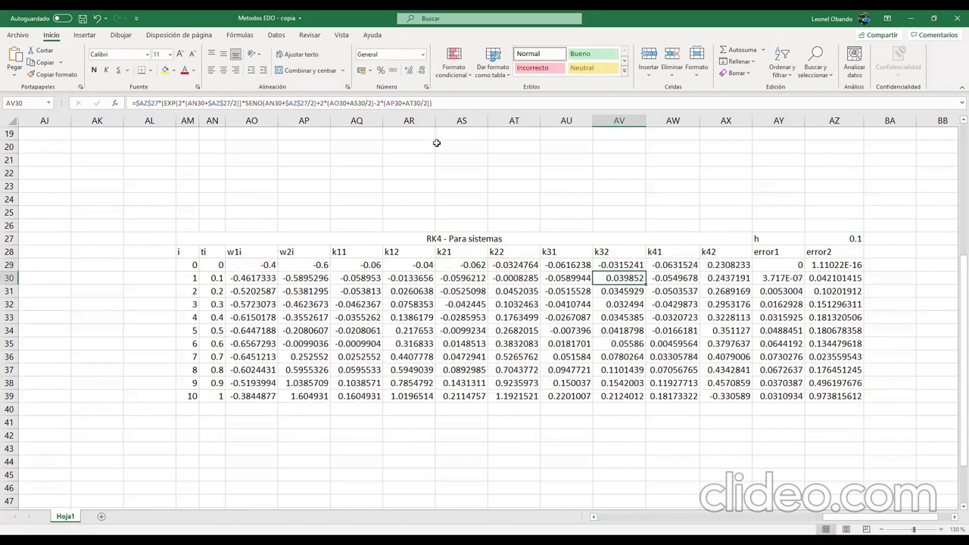
pyautogui.click(638, 265)
pyautogui.doubleClick(645, 270)
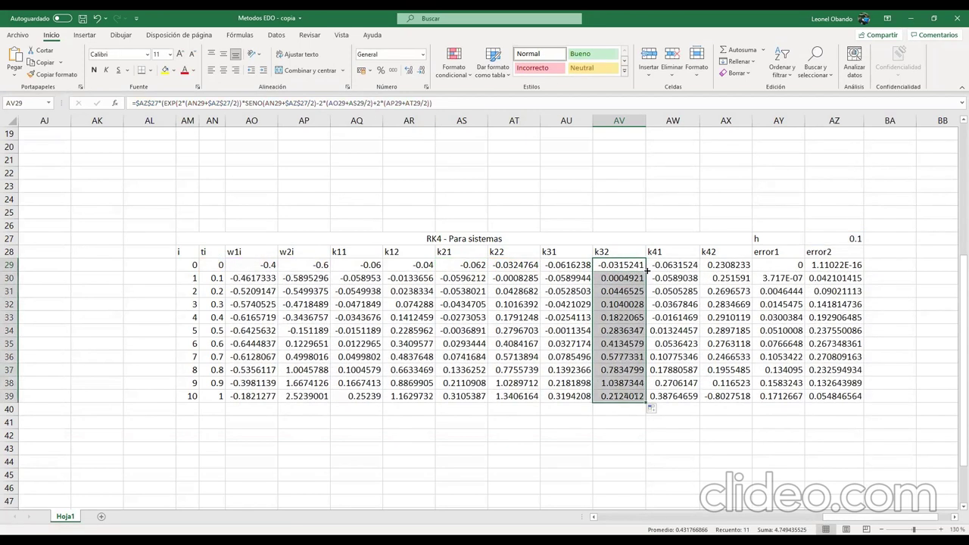
# Correct the signs in AX29's k42 formula to -2*(AO29+AU29)+2*(AP29+AV29) and copy it down to row 39.
pyautogui.click(679, 263)
pyautogui.click(713, 265)
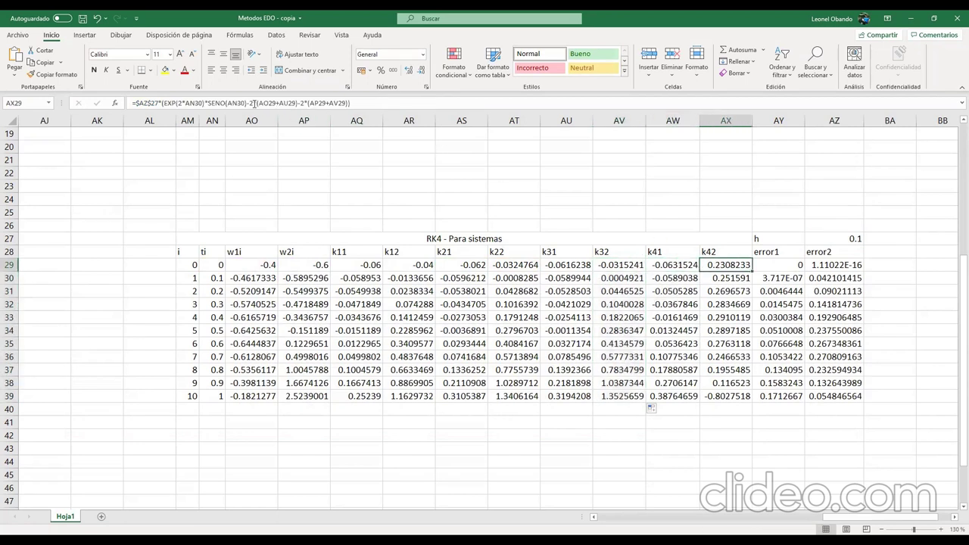
pyautogui.click(301, 103)
pyautogui.write(')')
pyautogui.press('Return')
pyautogui.click(736, 264)
pyautogui.doubleClick(752, 270)
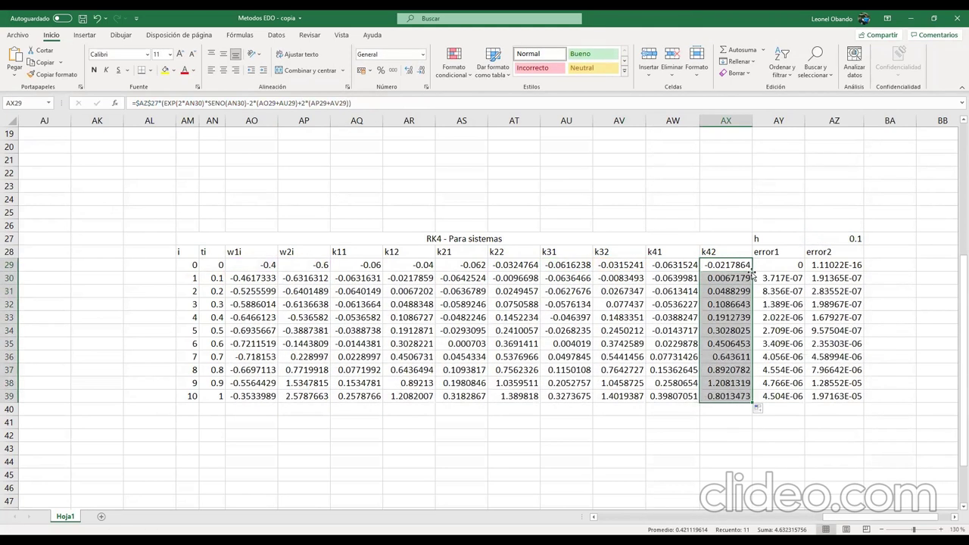
# Examine the recalculated error1 and error2 values in the RK4 table through row 39.
pyautogui.click(838, 353)
pyautogui.moveTo(794, 280); pyautogui.dragTo(830, 387)
pyautogui.click(829, 394)
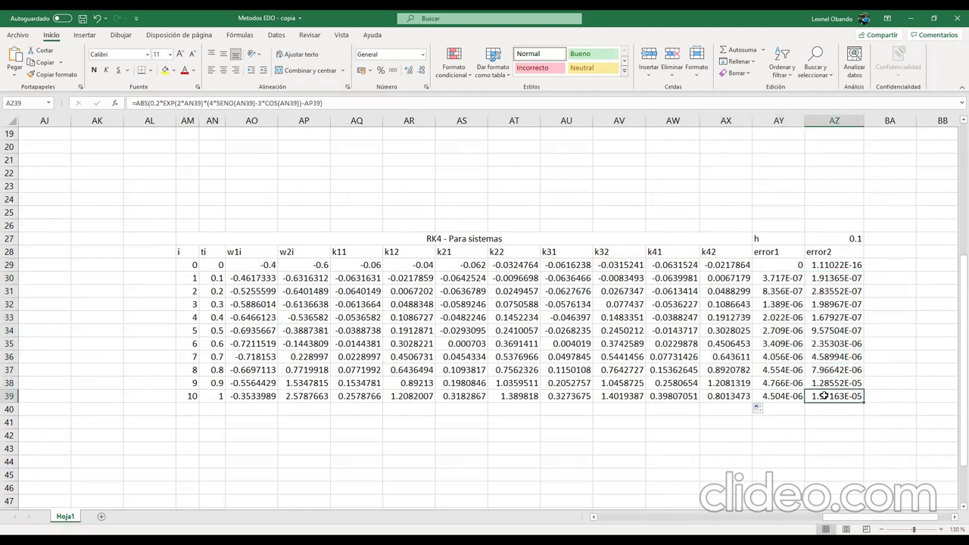
pyautogui.moveTo(787, 265); pyautogui.dragTo(810, 387)
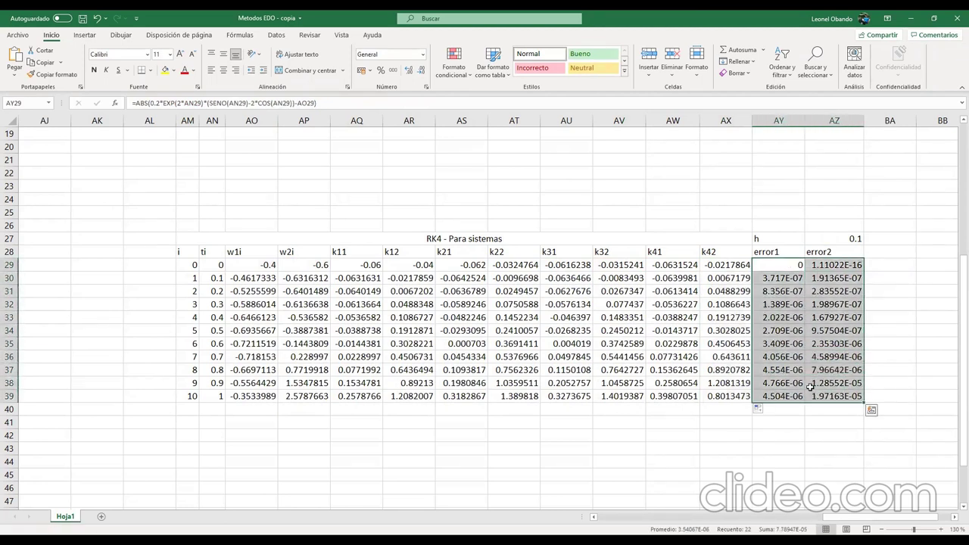
pyautogui.hotkey('ctrl', 'End')
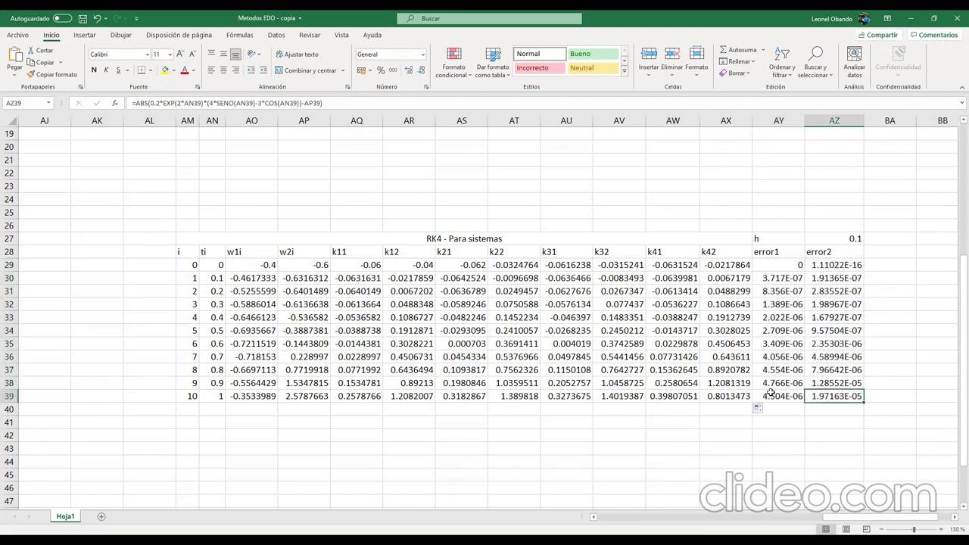
pyautogui.moveTo(789, 280); pyautogui.dragTo(808, 404)
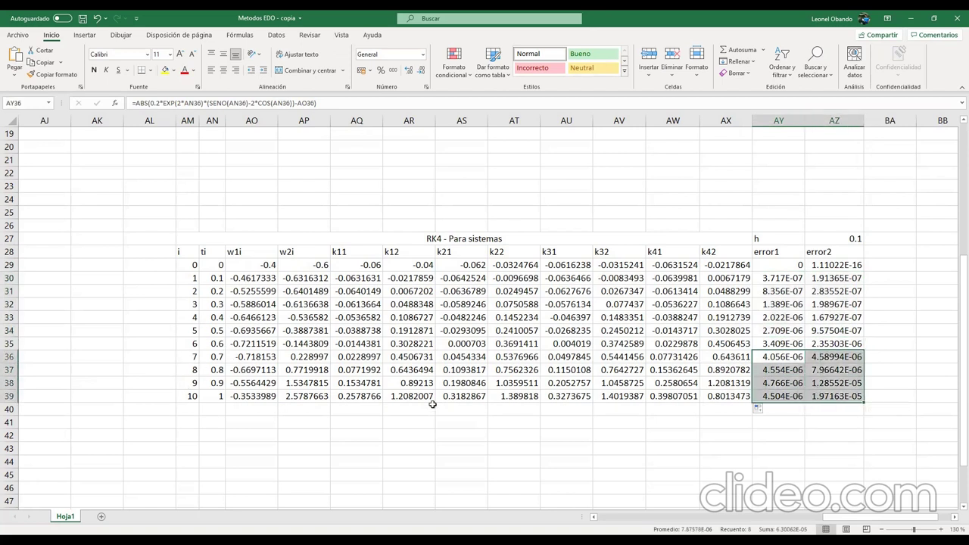
pyautogui.click(842, 384)
pyautogui.click(843, 396)
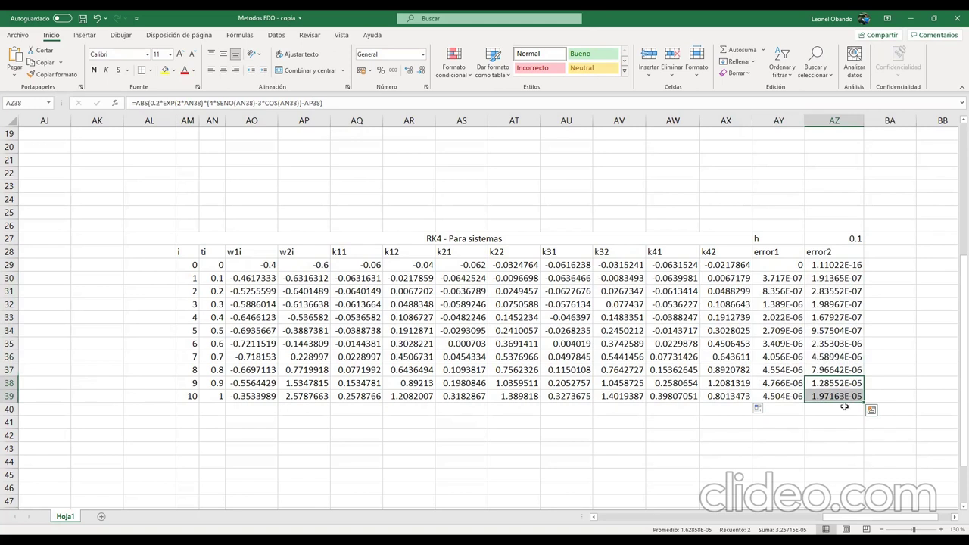
pyautogui.click(842, 409)
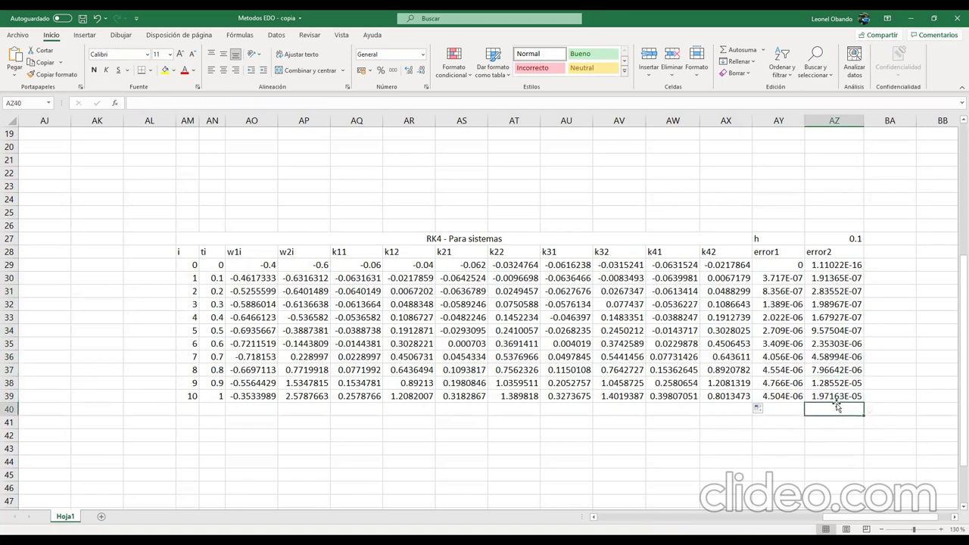
pyautogui.click(423, 237)
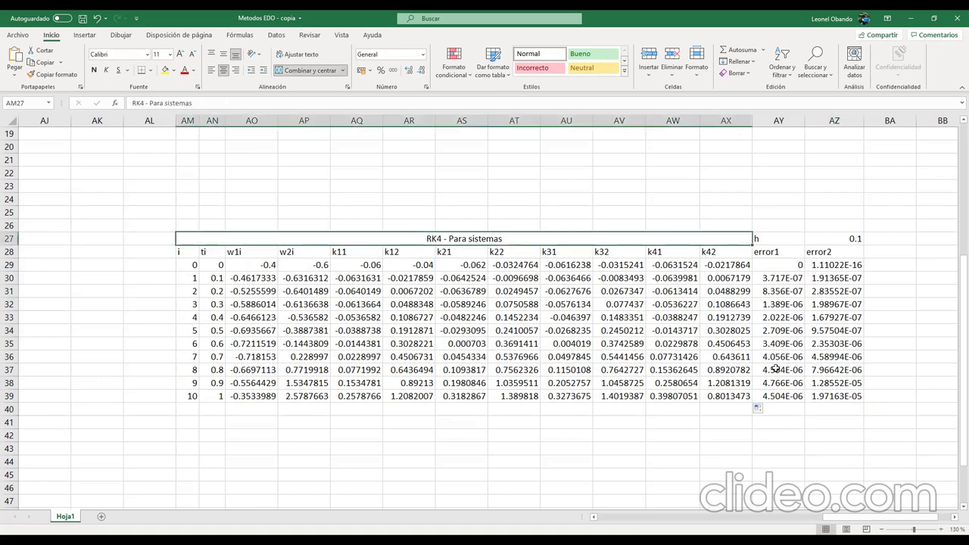
pyautogui.moveTo(779, 280); pyautogui.dragTo(823, 395)
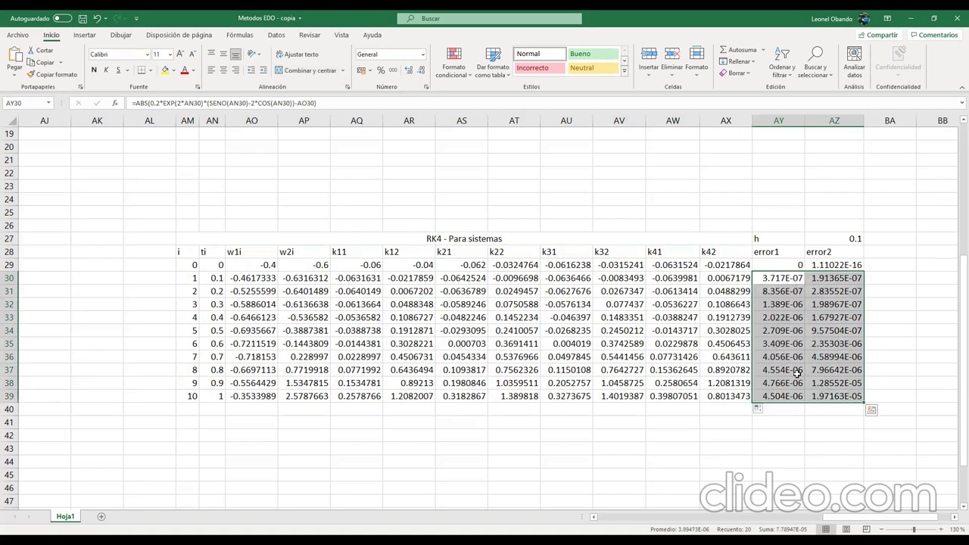
pyautogui.moveTo(858, 384); pyautogui.dragTo(857, 397)
pyautogui.click(876, 378)
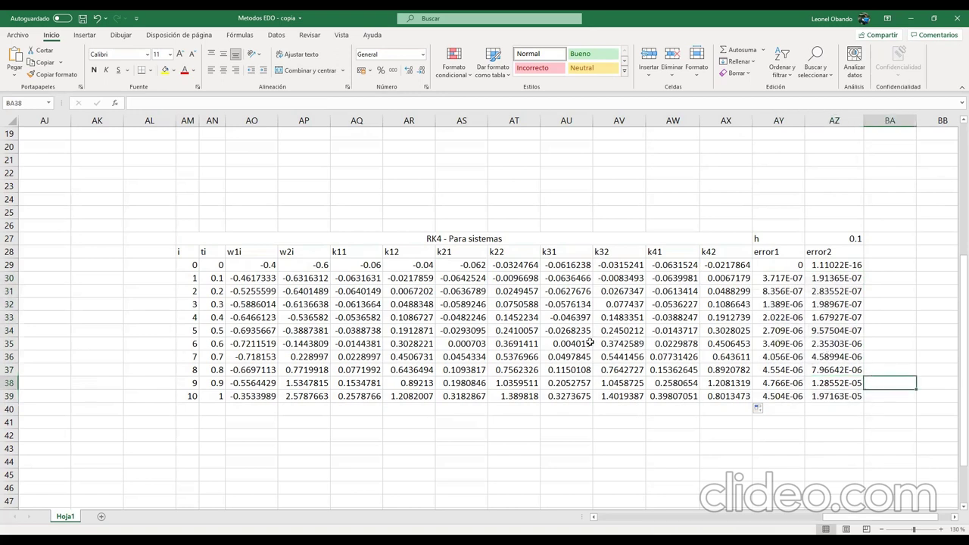
# Review the w1i and w2i approximations in R30:S39 of the RK2 - Punto Medio para Sistemas table.
pyautogui.click(335, 345)
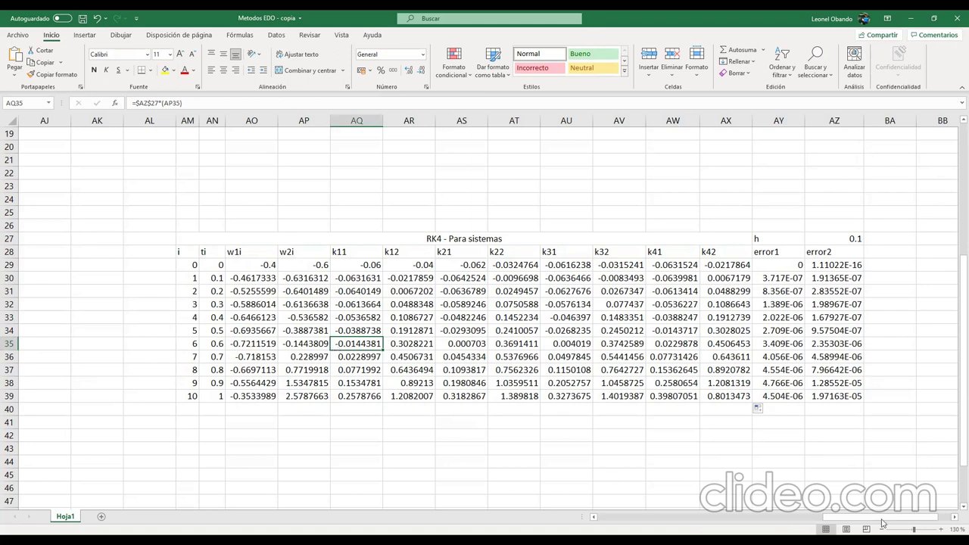
pyautogui.moveTo(870, 518); pyautogui.dragTo(704, 520)
pyautogui.moveTo(300, 278); pyautogui.dragTo(344, 391)
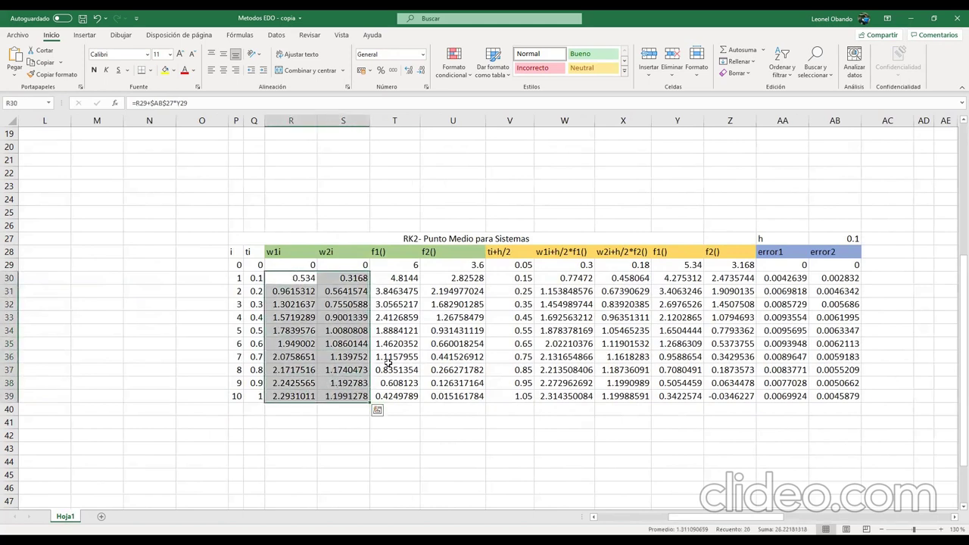
# Copy the formulas in T29:AB29 of the RK2 - Punto Medio para Sistemas table down to row 39.
pyautogui.moveTo(388, 265); pyautogui.dragTo(836, 397)
pyautogui.click(616, 380)
pyautogui.moveTo(398, 263); pyautogui.dragTo(835, 261)
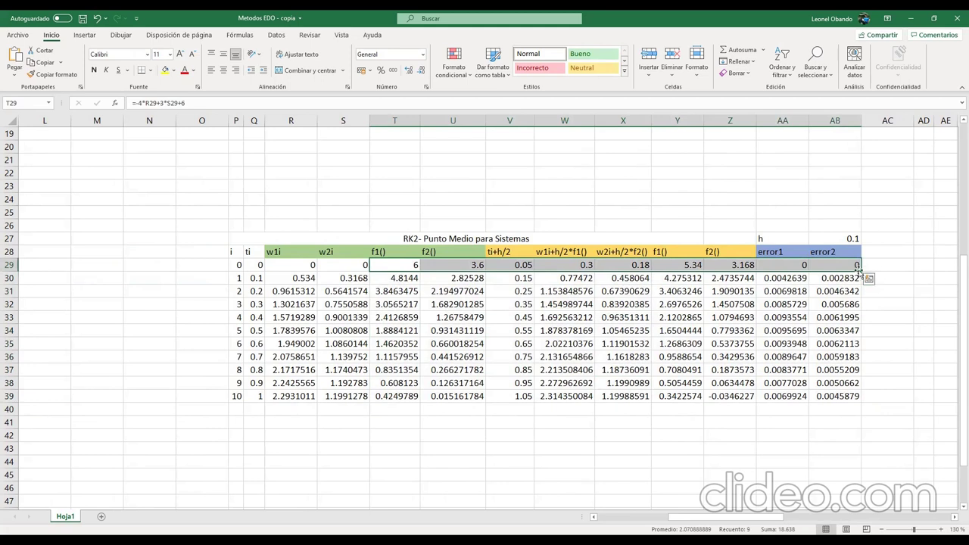
pyautogui.moveTo(860, 272); pyautogui.dragTo(863, 398)
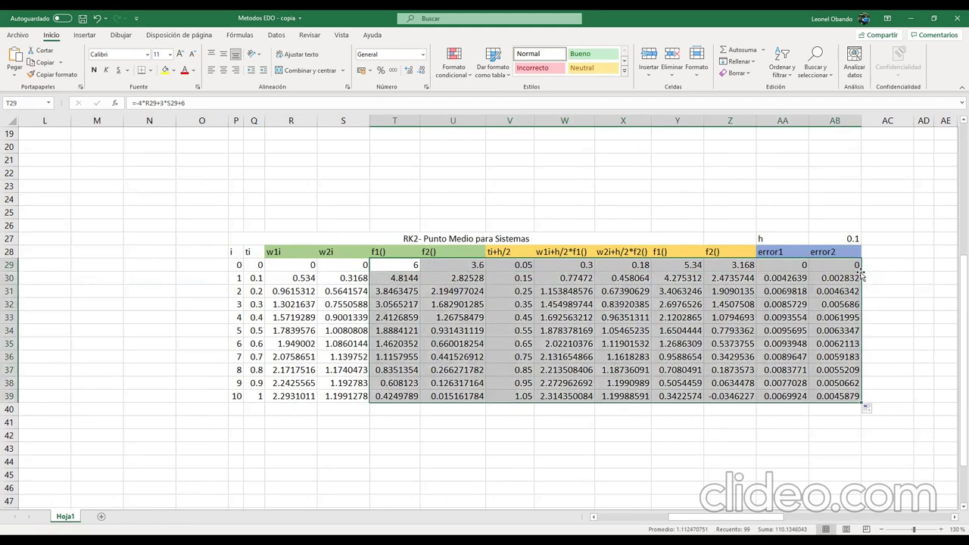
pyautogui.click(825, 384)
pyautogui.click(829, 397)
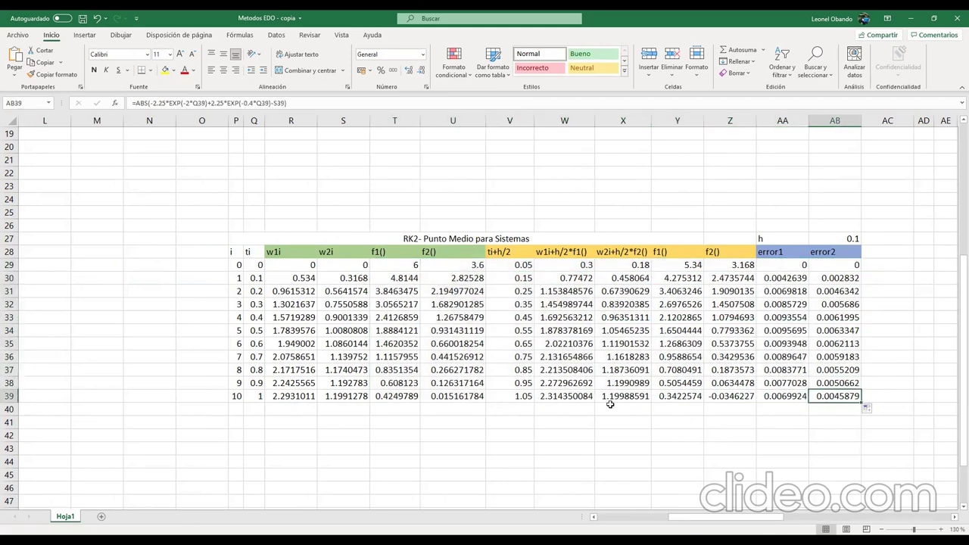
# Extend the RK2 table by filling its last row, P39:AB39, down to row 55.
pyautogui.moveTo(232, 256); pyautogui.dragTo(236, 399)
pyautogui.click(845, 238)
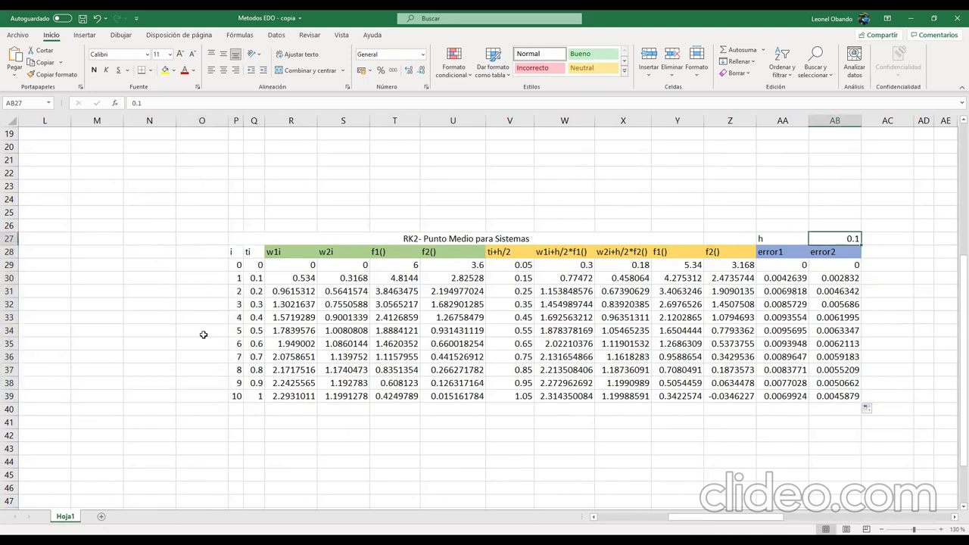
pyautogui.moveTo(237, 396); pyautogui.dragTo(878, 504)
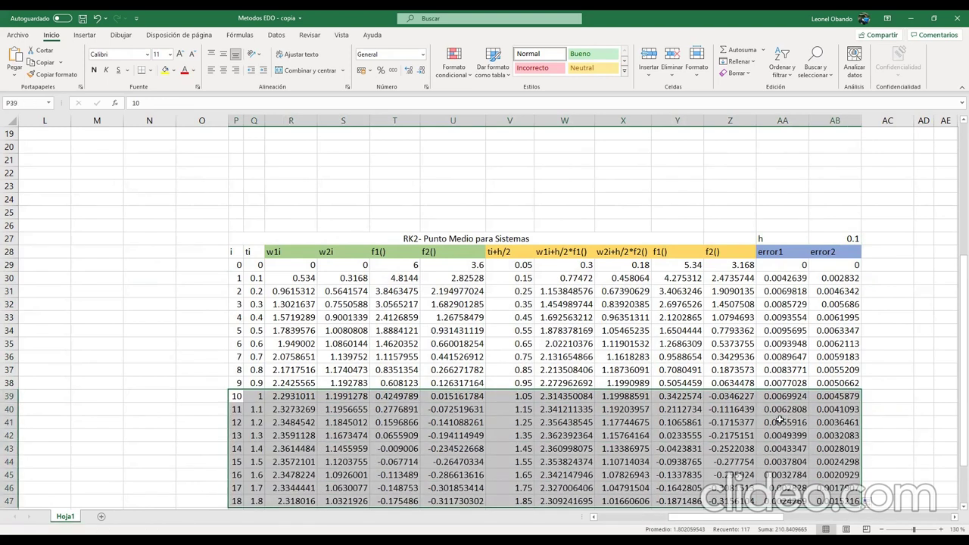
pyautogui.scroll(-2, 856, 431)
pyautogui.moveTo(861, 429); pyautogui.dragTo(921, 469)
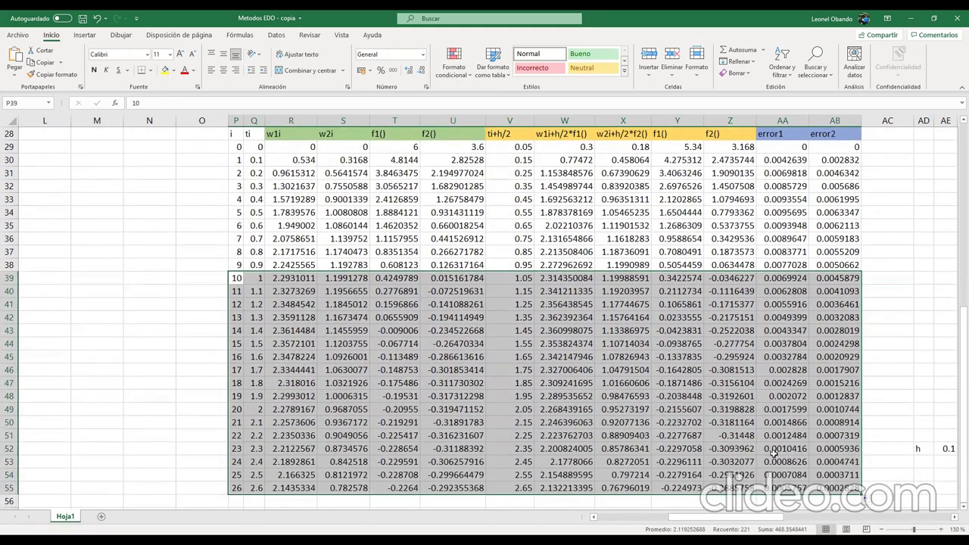
# Examine the extended RK2 table from the step size h and first rows down to row 55.
pyautogui.scroll(-3, 671, 419)
pyautogui.scroll(6, 671, 419)
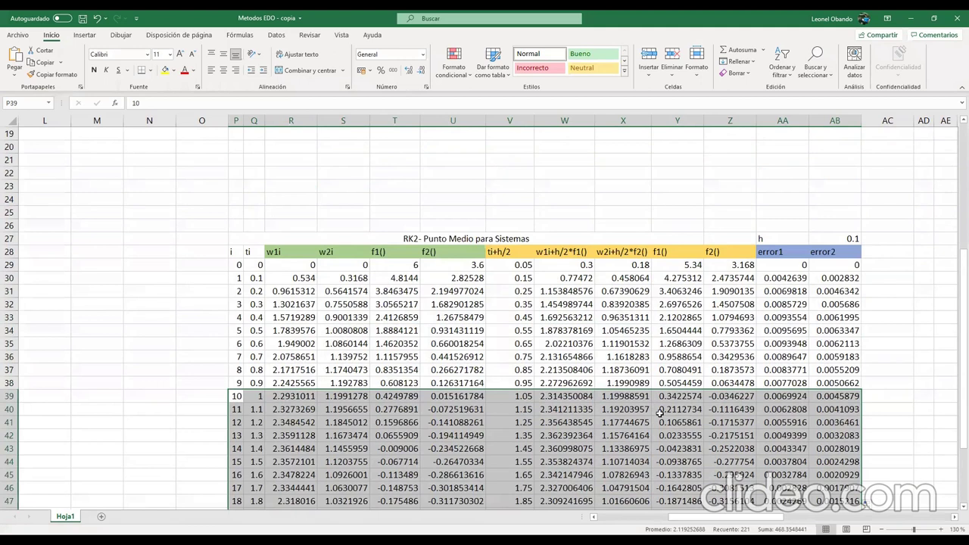
pyautogui.scroll(-1, 492, 401)
pyautogui.scroll(-6, 819, 437)
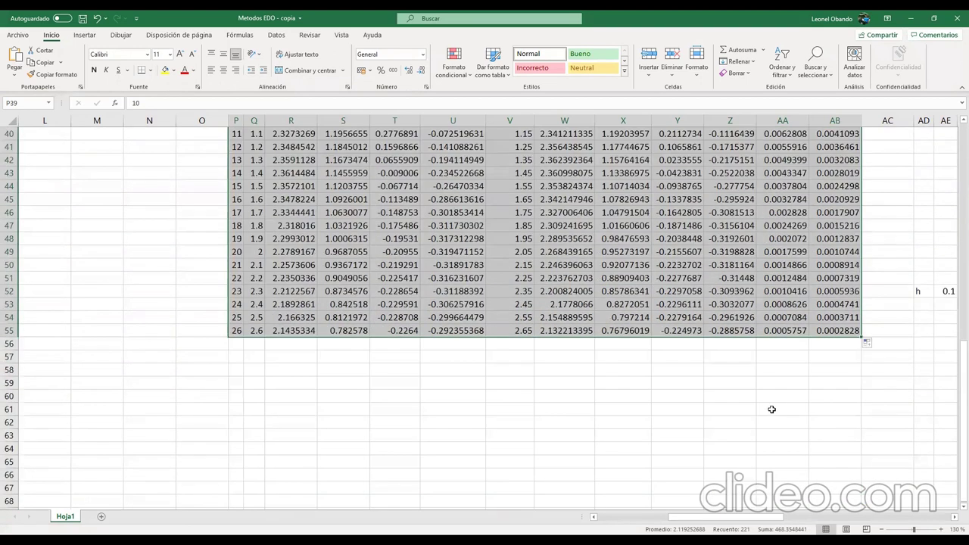
pyautogui.scroll(4, 772, 406)
pyautogui.scroll(-1, 808, 396)
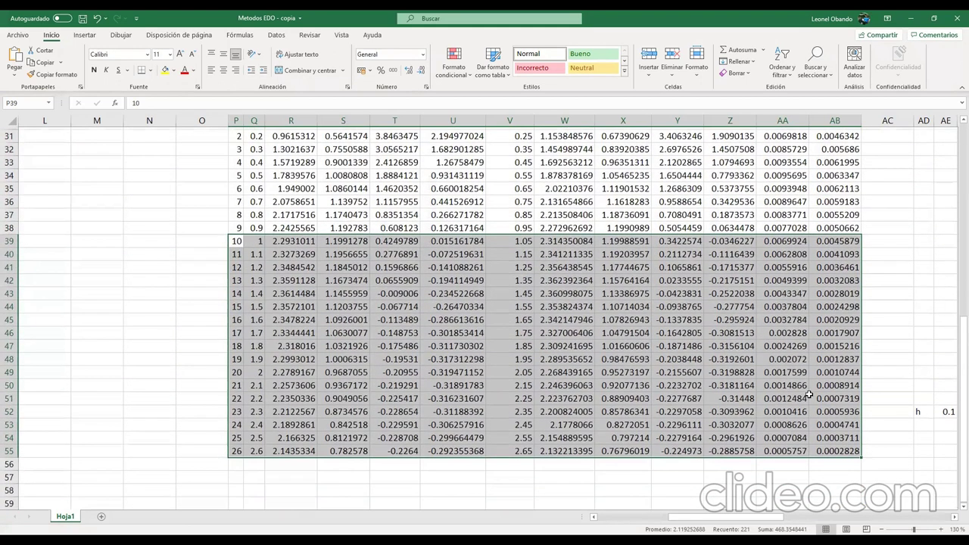
pyautogui.scroll(5, 424, 398)
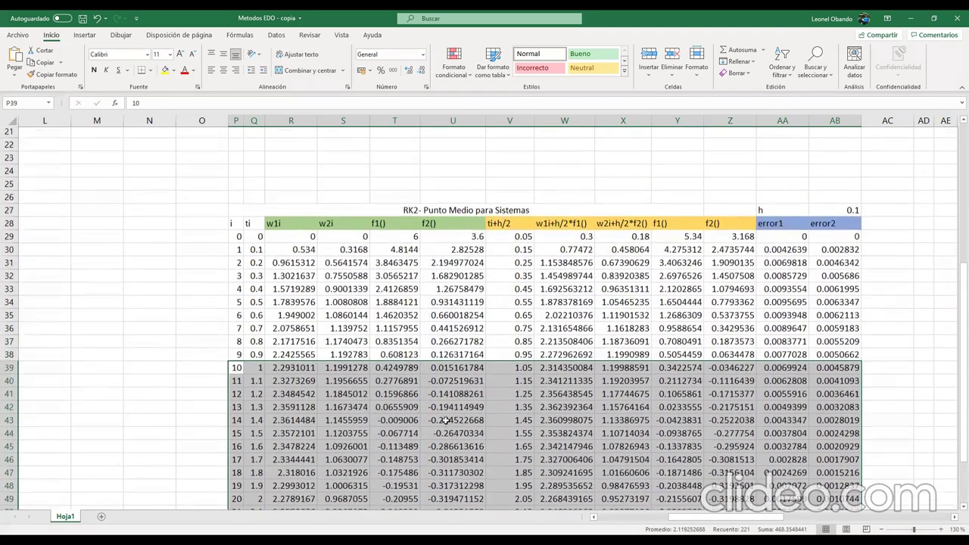
pyautogui.scroll(-5, 443, 420)
pyautogui.scroll(4, 641, 343)
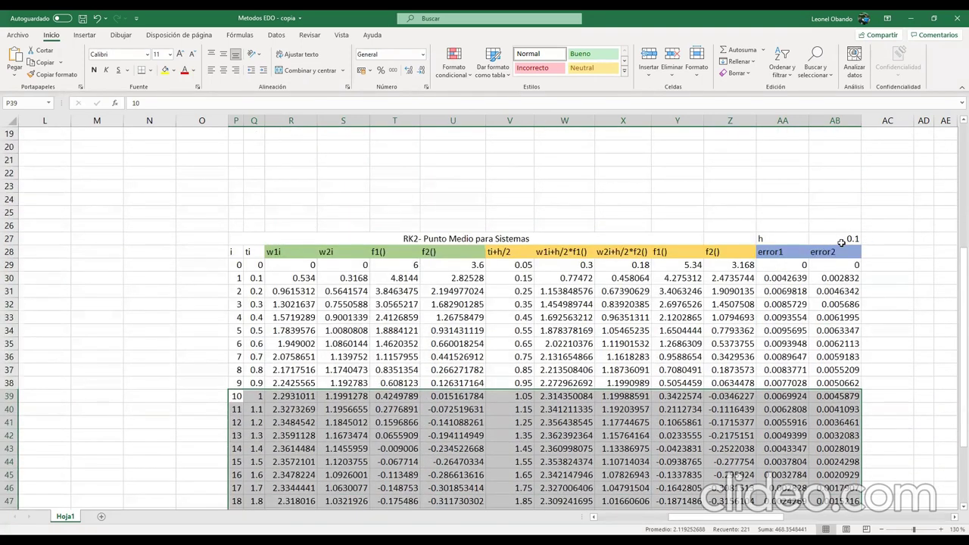
pyautogui.scroll(-7, 523, 386)
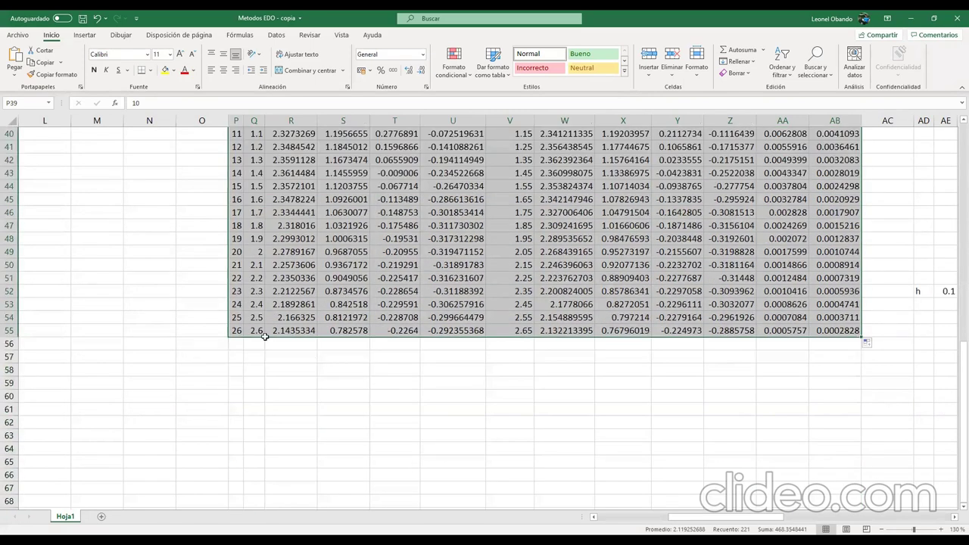
pyautogui.scroll(7, 655, 368)
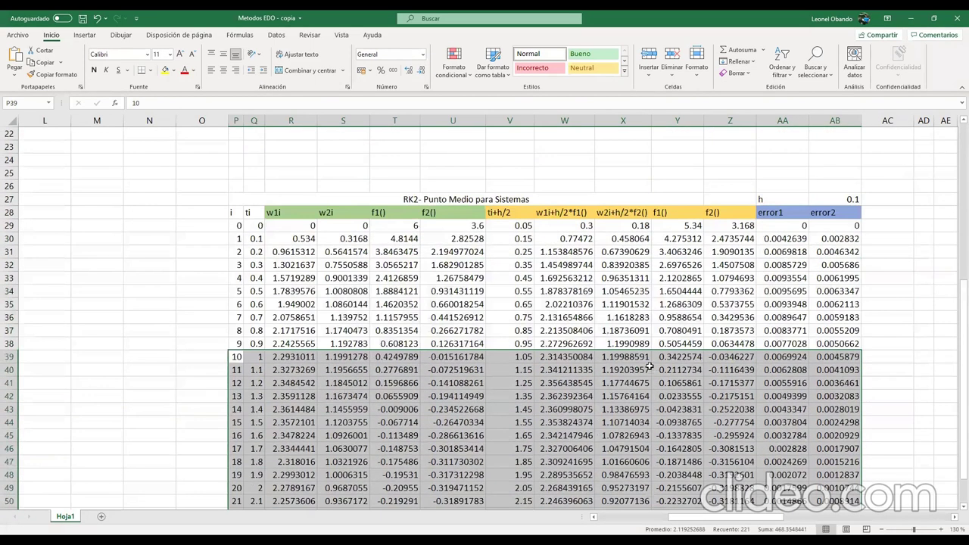
pyautogui.click(186, 282)
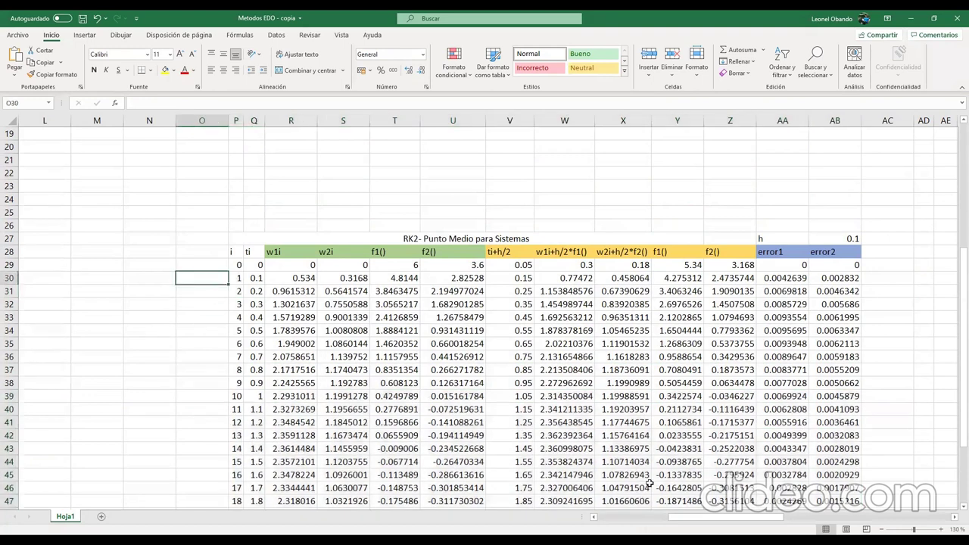
# Review the RK2 function columns and the function part -4*C29+3*D29+6 of the Euler table's w1i formula in C30.
pyautogui.moveTo(685, 517); pyautogui.dragTo(675, 518)
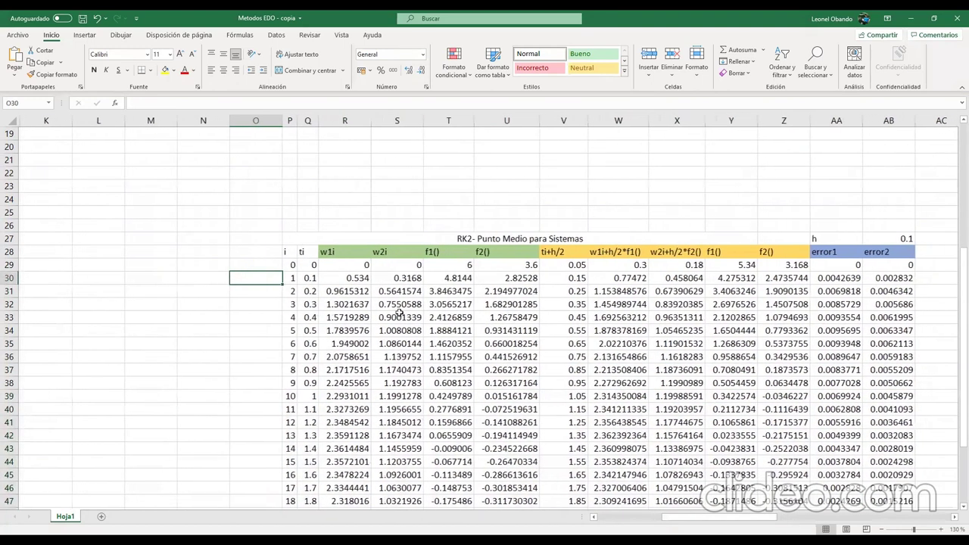
pyautogui.moveTo(439, 265); pyautogui.dragTo(764, 263)
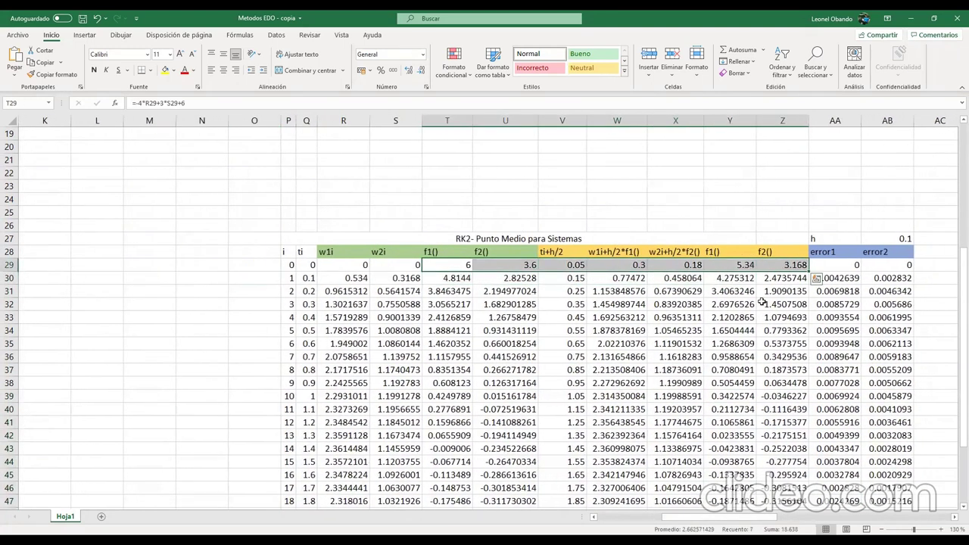
pyautogui.moveTo(719, 518); pyautogui.dragTo(593, 498)
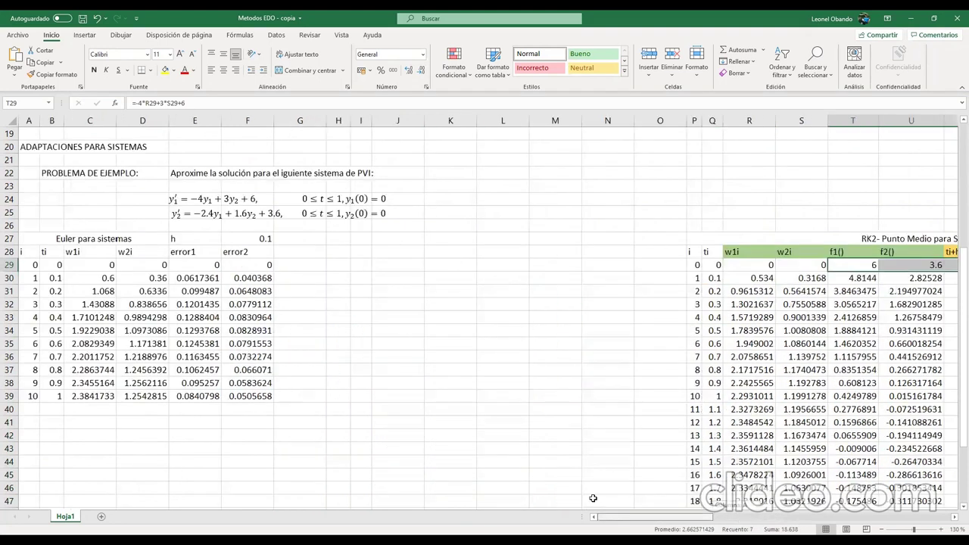
pyautogui.click(109, 278)
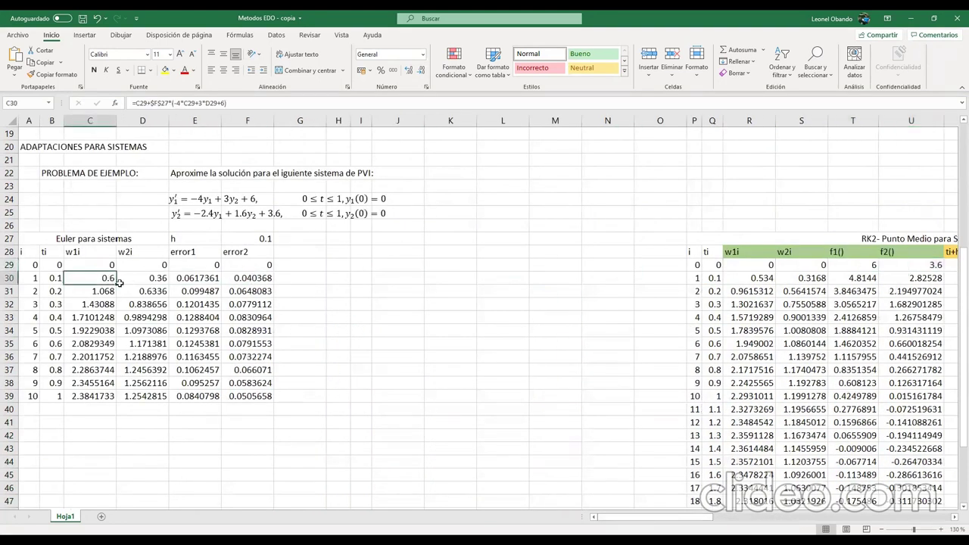
pyautogui.click(150, 279)
pyautogui.click(111, 276)
pyautogui.click(173, 106)
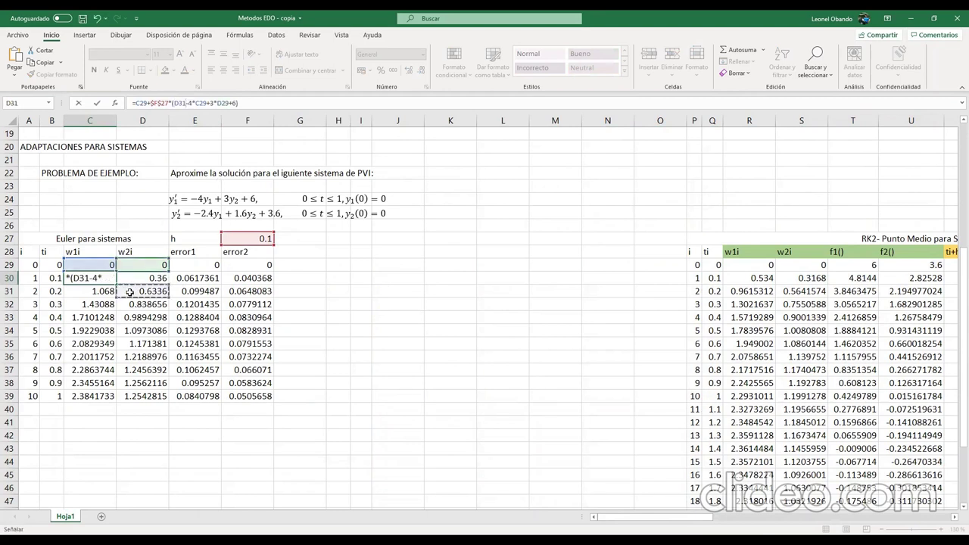
pyautogui.press('Escape')
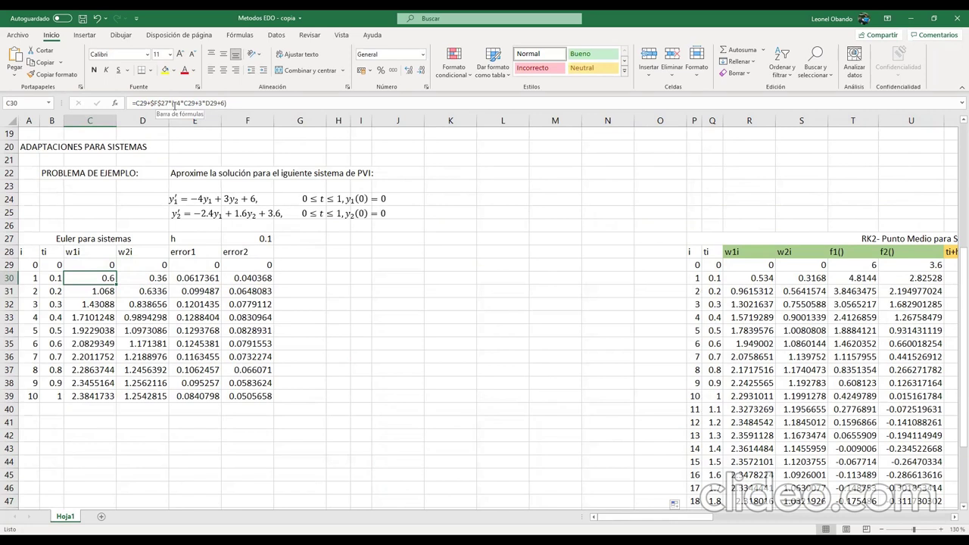
pyautogui.click(174, 103)
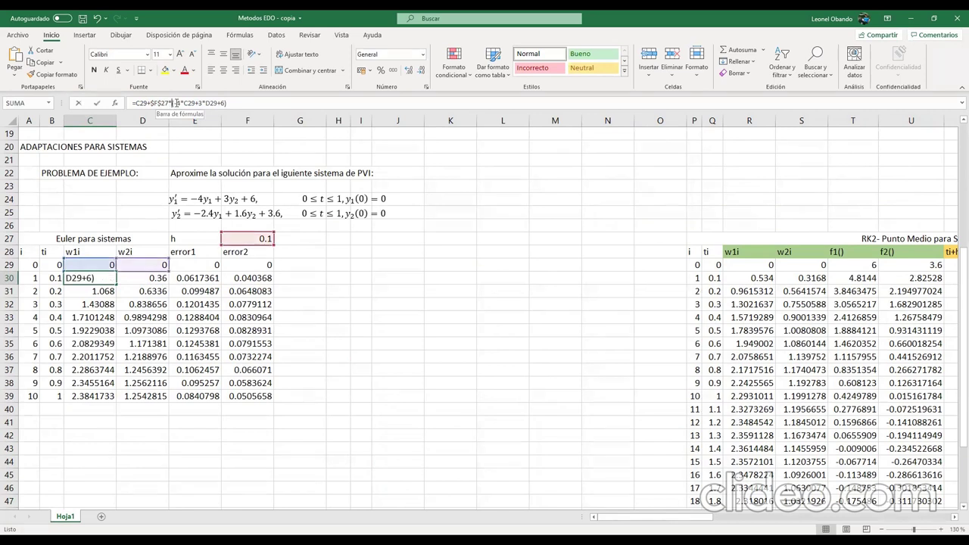
pyautogui.write('-')
pyautogui.moveTo(224, 102); pyautogui.dragTo(173, 104)
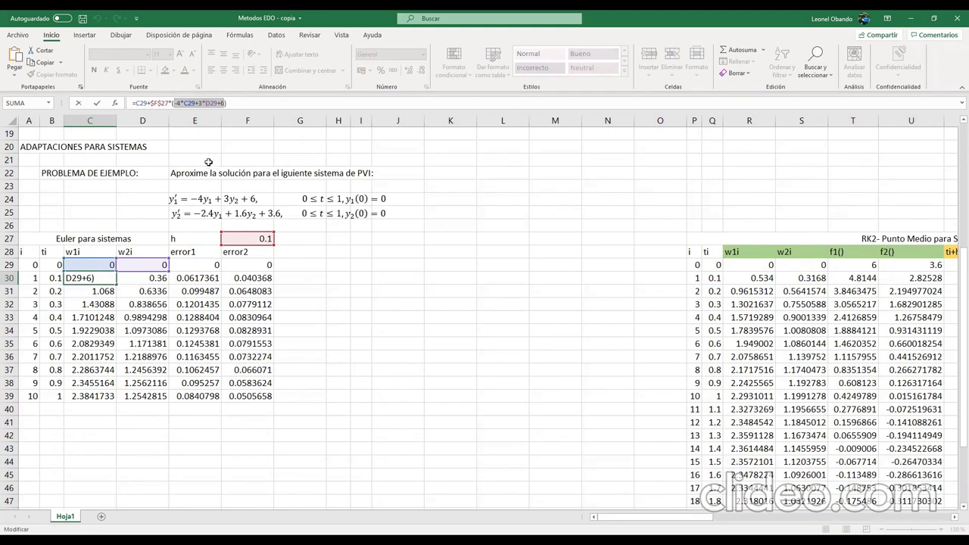
pyautogui.press('Return')
# Set the Euler table's initial conditions to -0.4 for w1i in C29 and -0.6 for w2i in D29.
pyautogui.click(104, 262)
pyautogui.write('-')
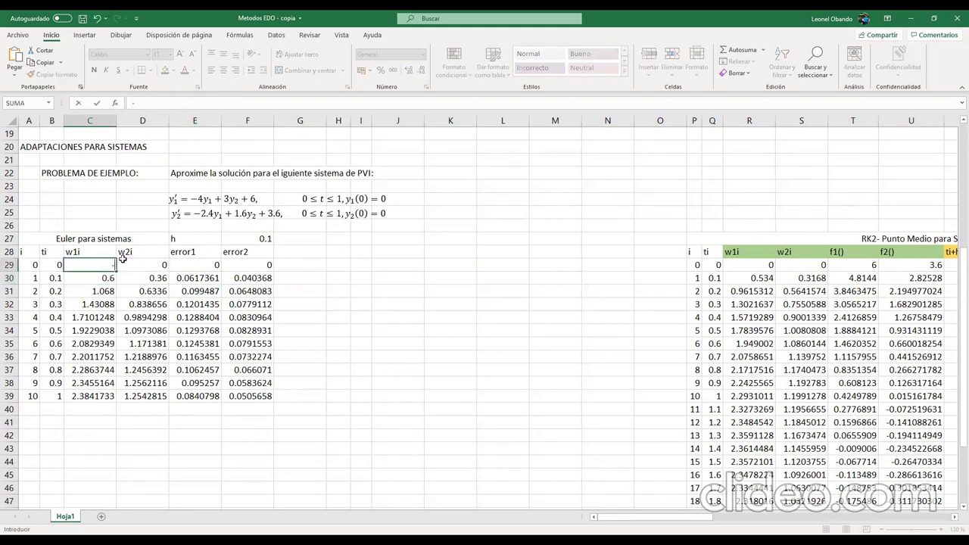
pyautogui.write('0.4')
pyautogui.click(122, 259)
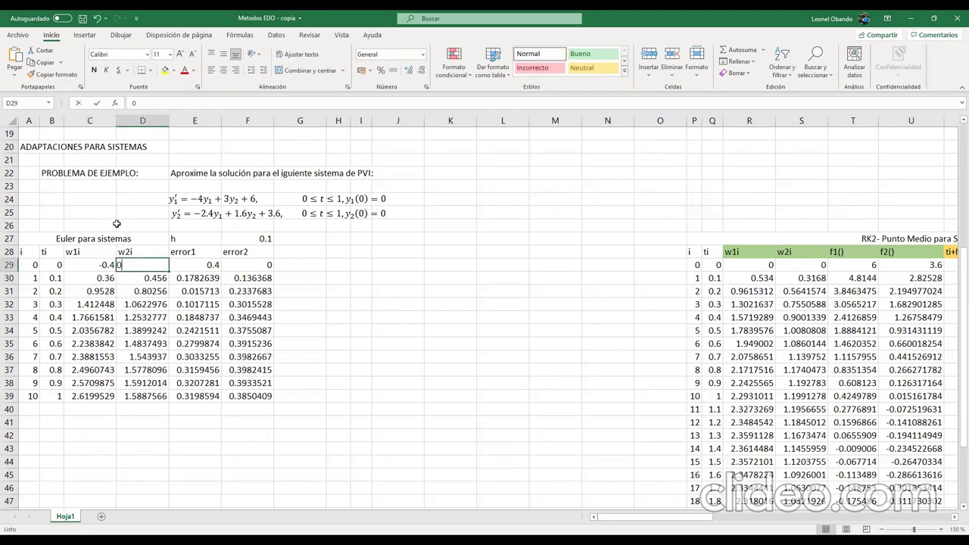
pyautogui.write('-0.6')
pyautogui.press('Return')
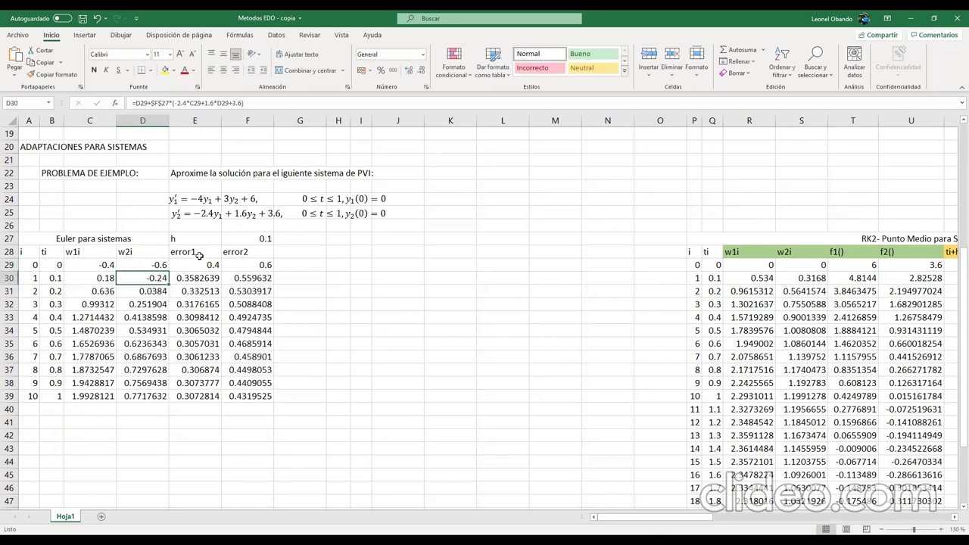
# Change the Euler w1i formula in C30 to =C29+$F$27*(D29) and copy it down to row 39.
pyautogui.click(99, 280)
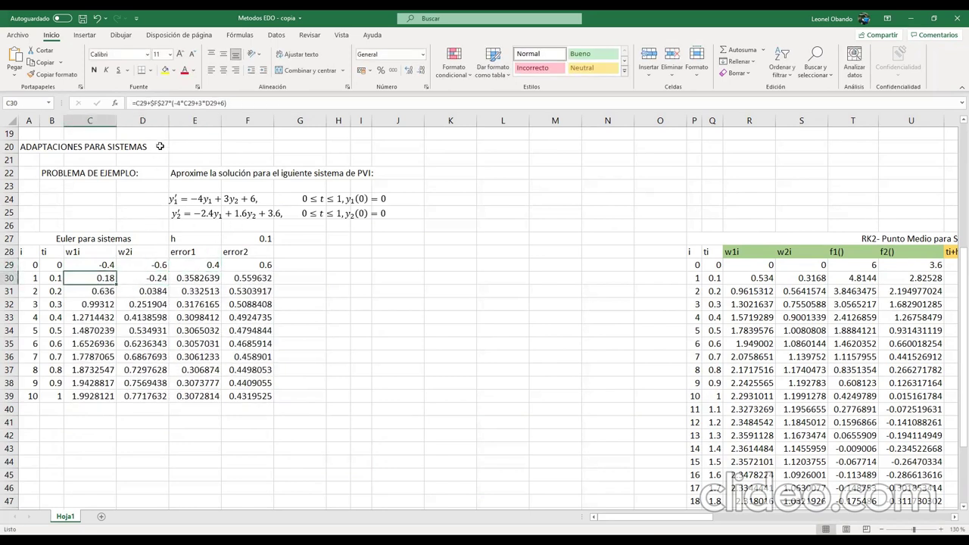
pyautogui.moveTo(176, 102); pyautogui.dragTo(223, 101)
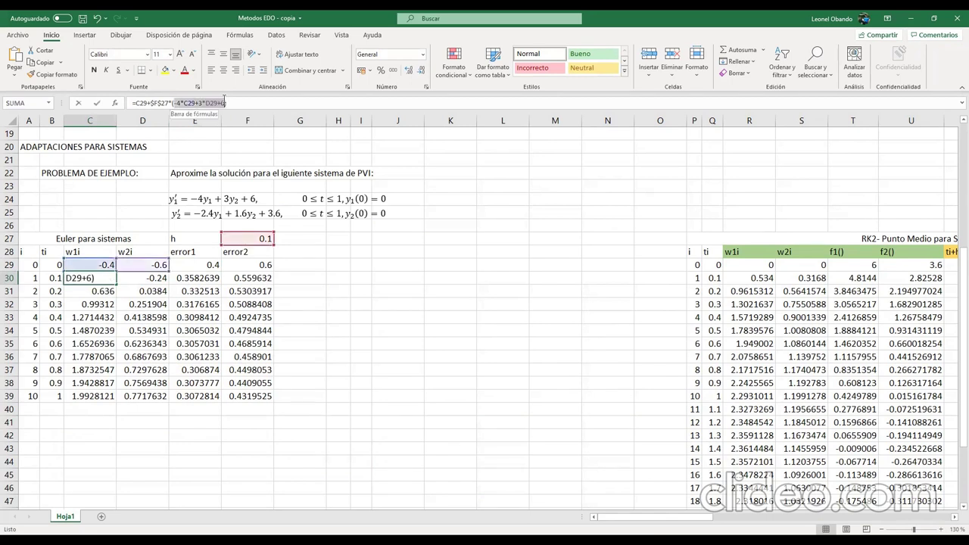
pyautogui.press('BackSpace')
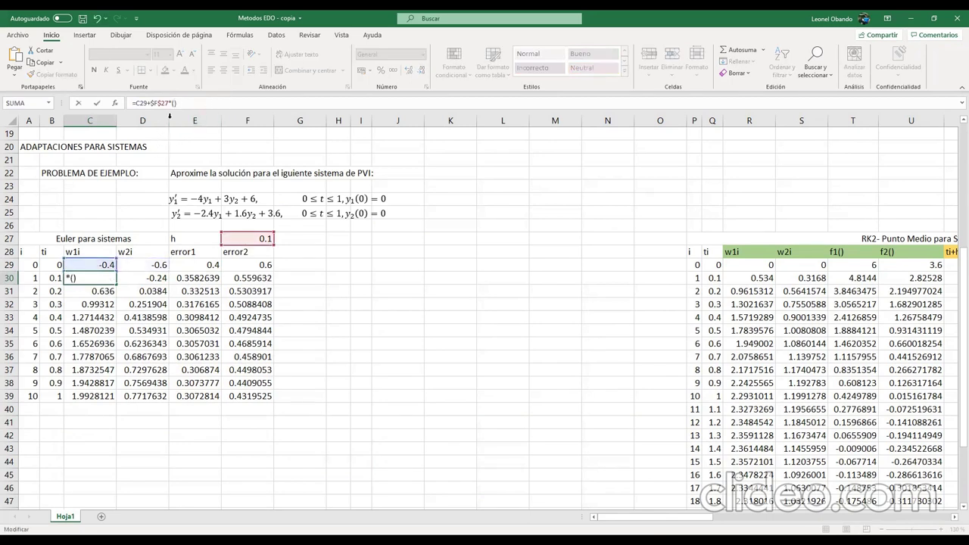
pyautogui.click(153, 265)
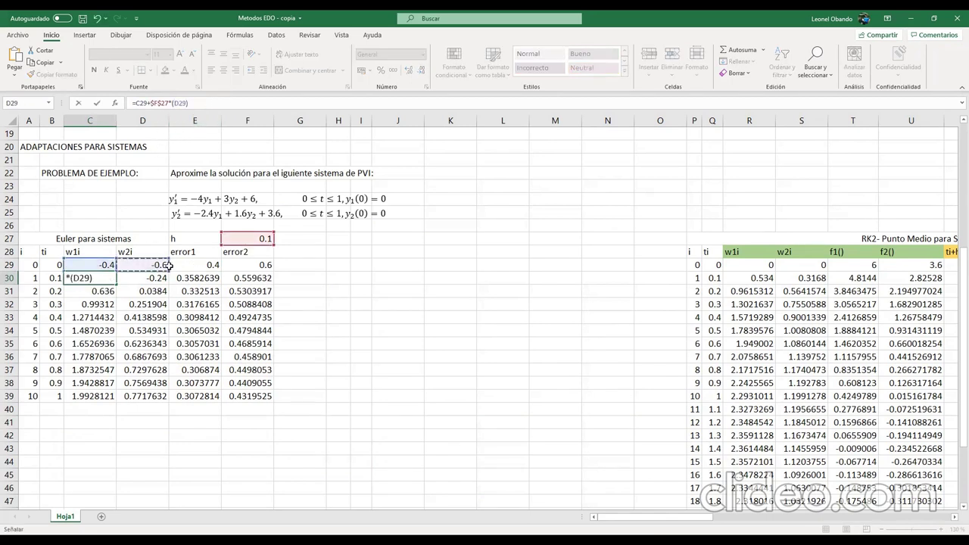
pyautogui.press('Return')
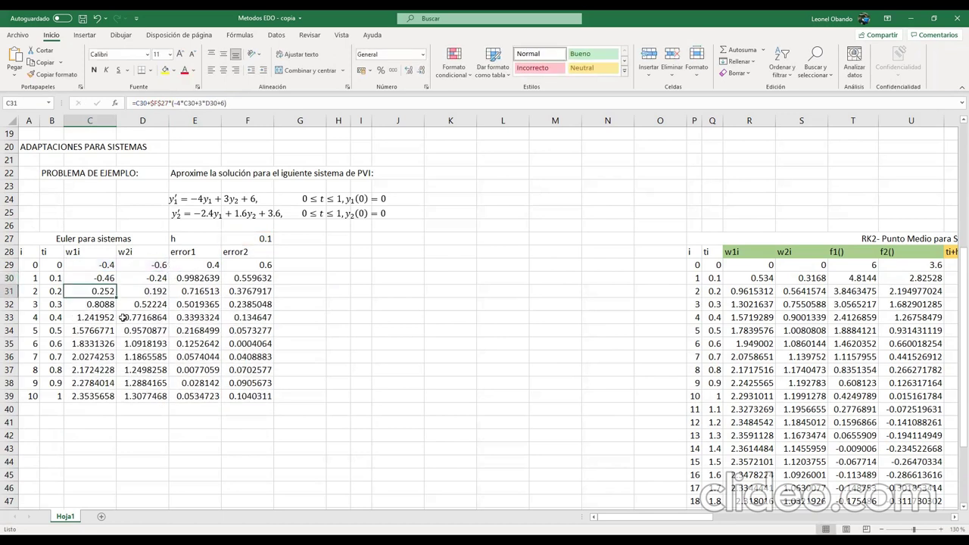
pyautogui.click(106, 278)
pyautogui.doubleClick(117, 284)
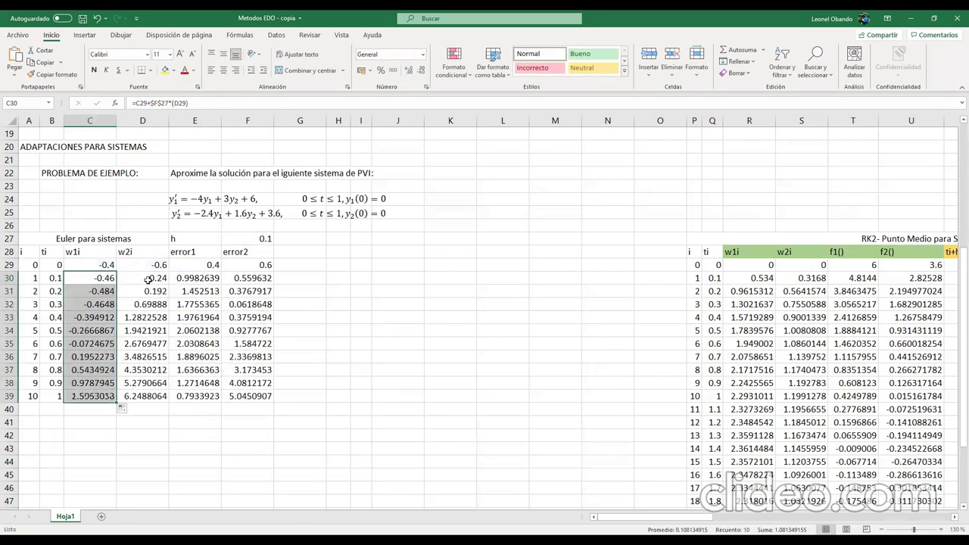
# Replace the function part of the Euler table's w2i formula in D30 with EXP(2*B29)*SENO(B29).
pyautogui.click(152, 278)
pyautogui.moveTo(176, 104); pyautogui.dragTo(243, 101)
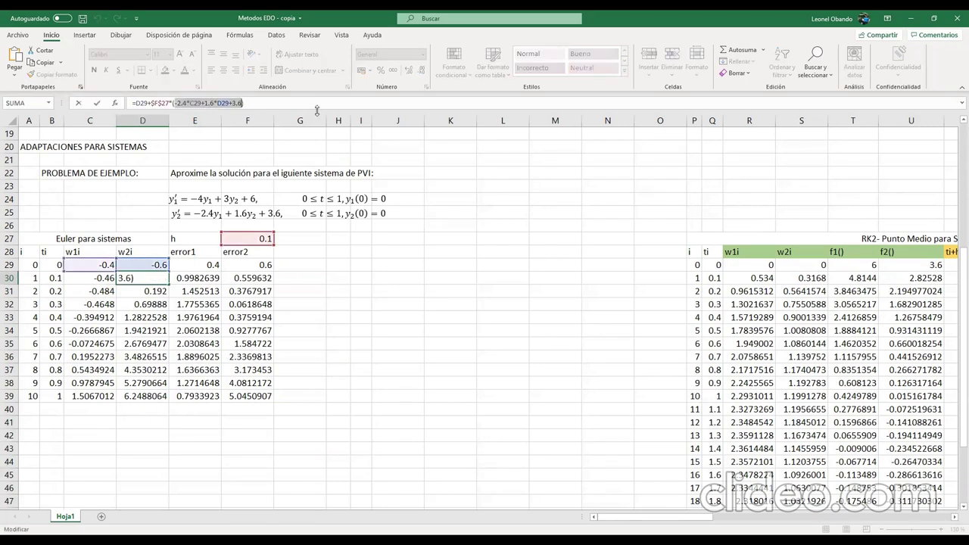
pyautogui.press('BackSpace')
pyautogui.press('Left')
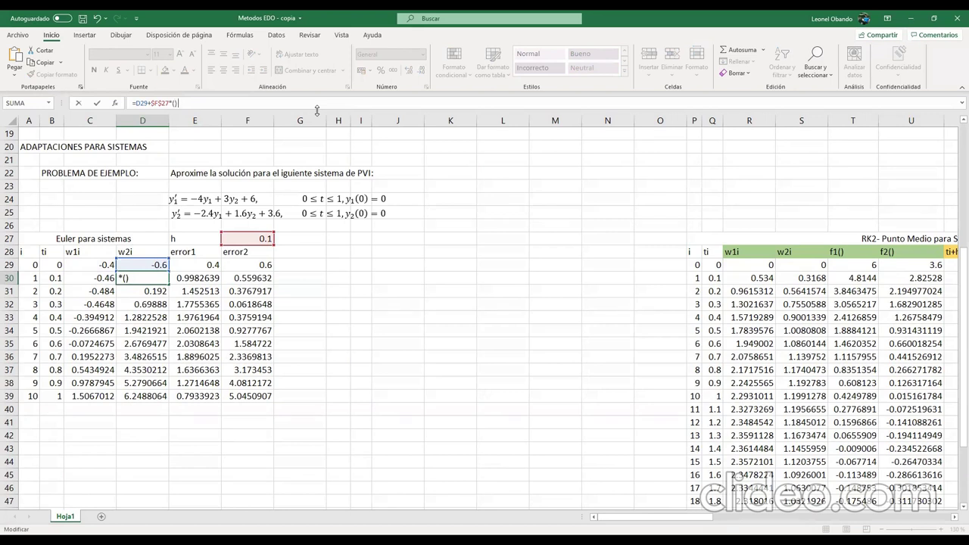
pyautogui.write('EXP(2*')
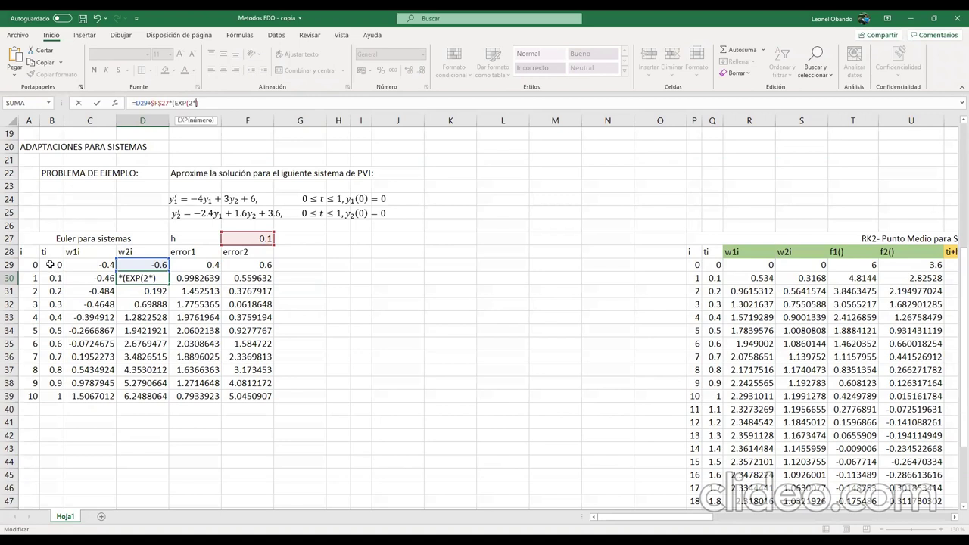
pyautogui.click(47, 263)
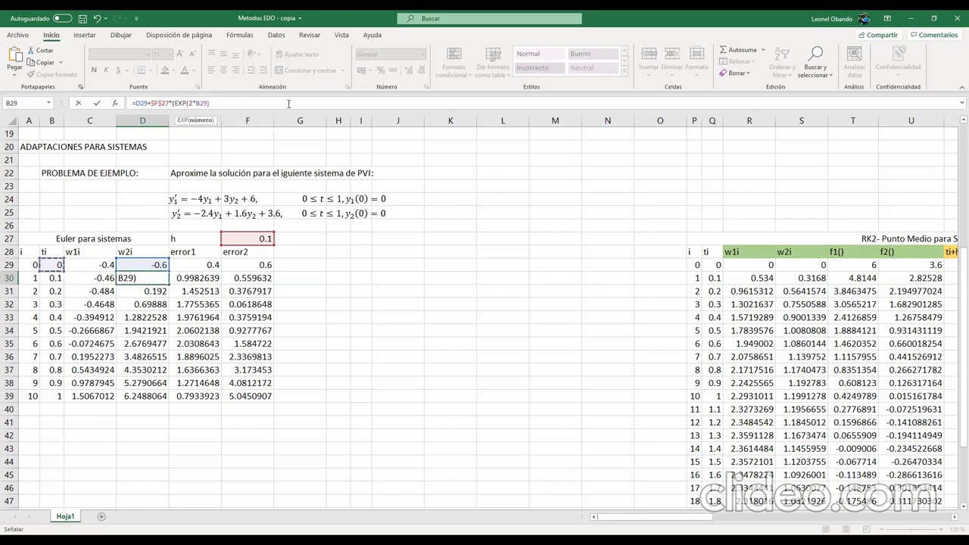
pyautogui.write('*')
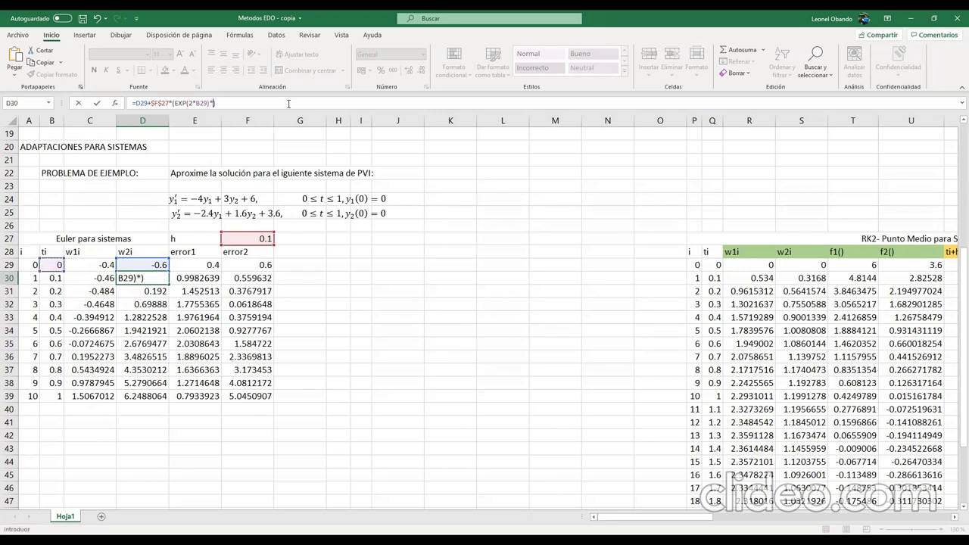
pyautogui.write('SENO')
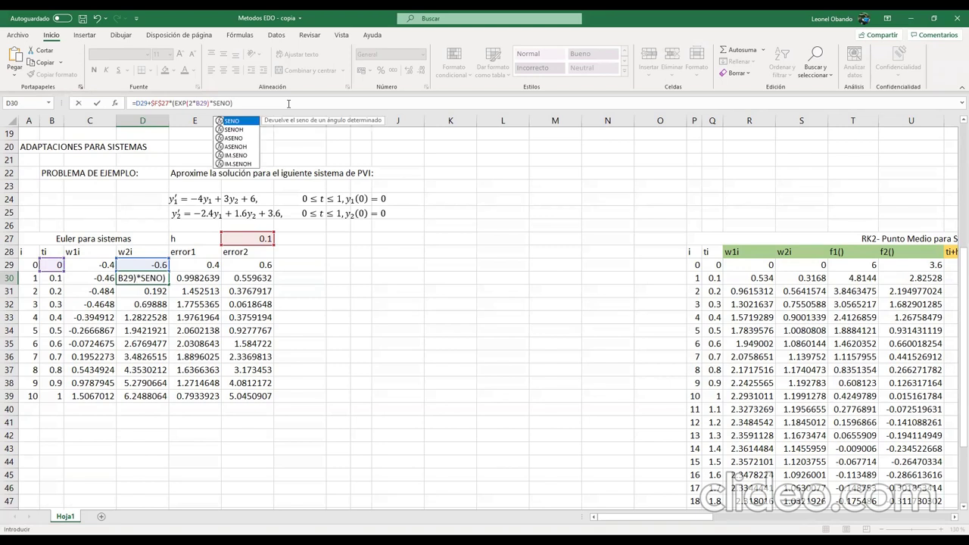
pyautogui.write('(')
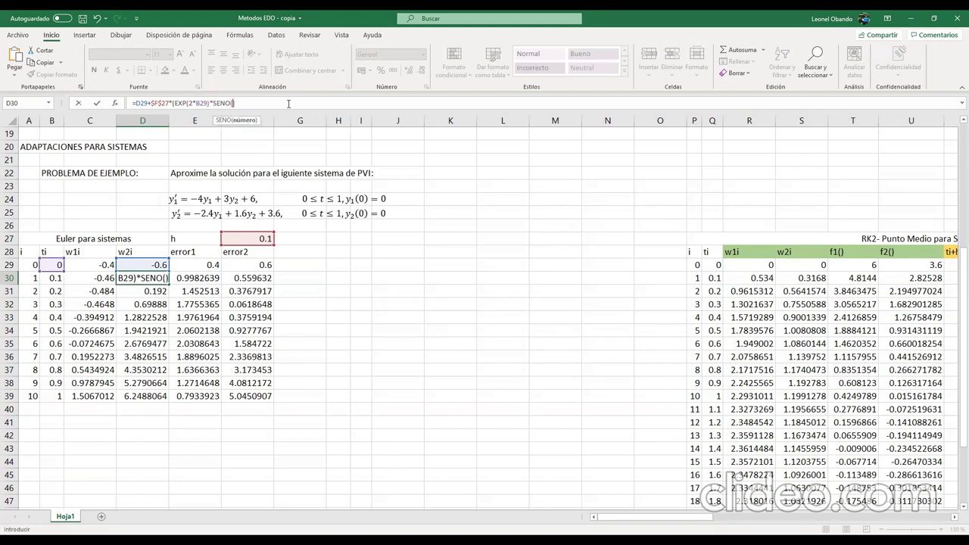
pyautogui.click(59, 265)
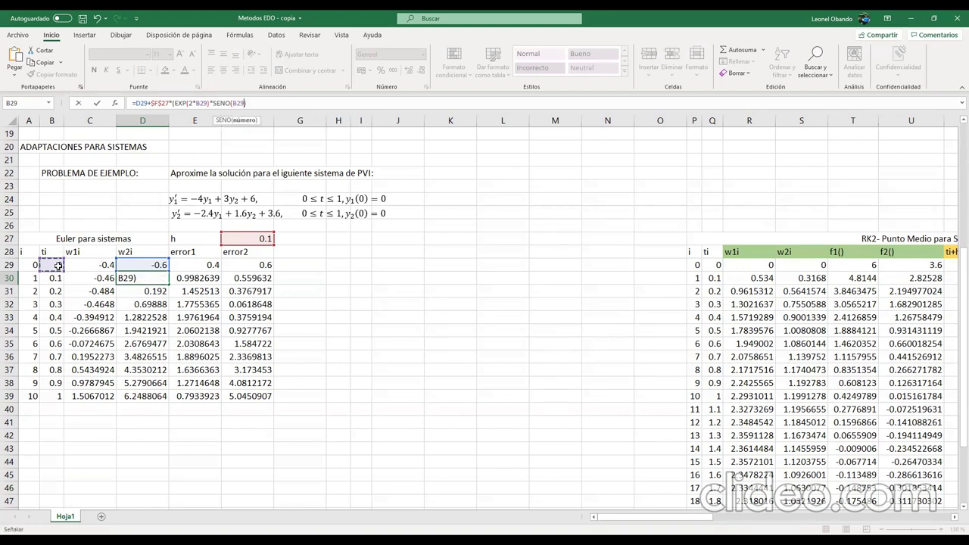
pyautogui.write(')')
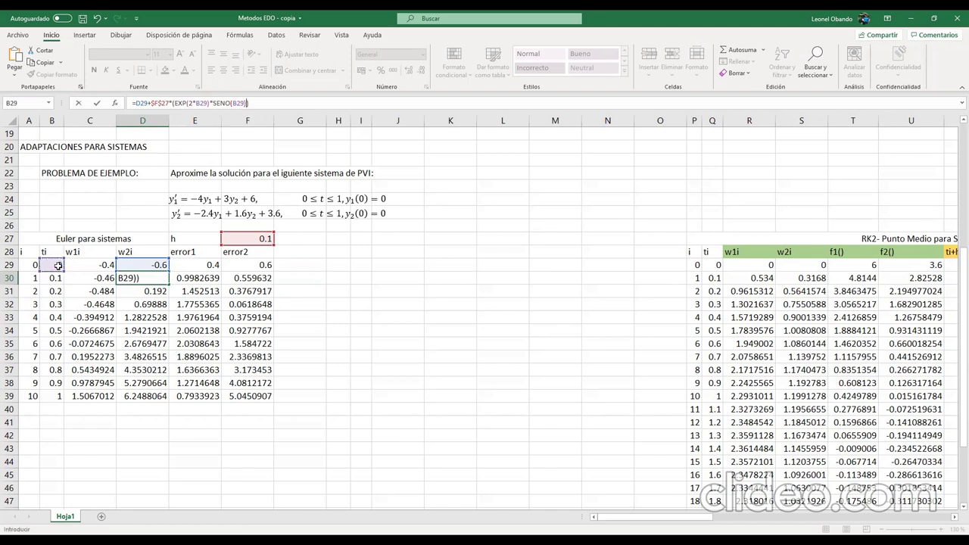
# Add -2*C29+2*D29 to the function in D30 and copy the w2i formula down to row 39.
pyautogui.write('-2*')
pyautogui.click(102, 263)
pyautogui.write('+2*')
pyautogui.click(146, 262)
pyautogui.write(')')
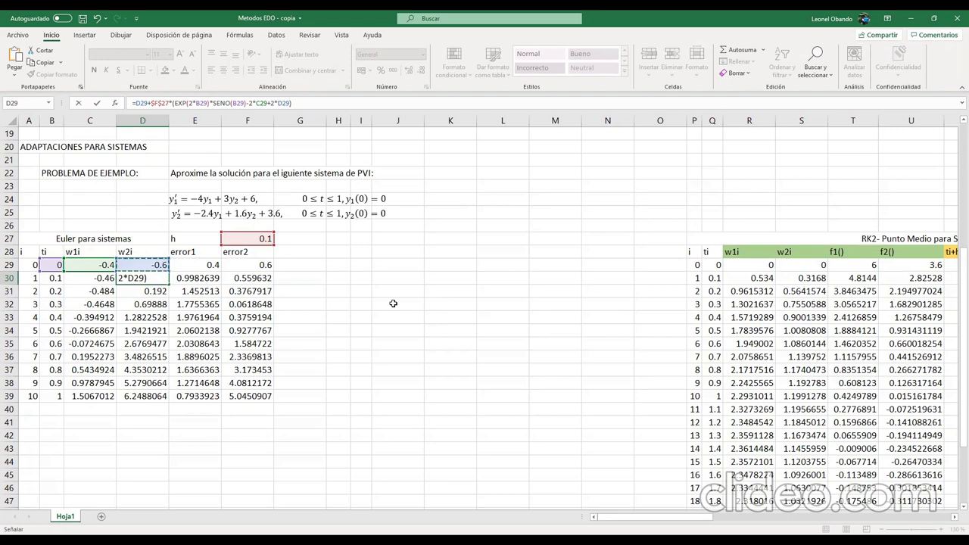
pyautogui.press('Return')
pyautogui.click(161, 278)
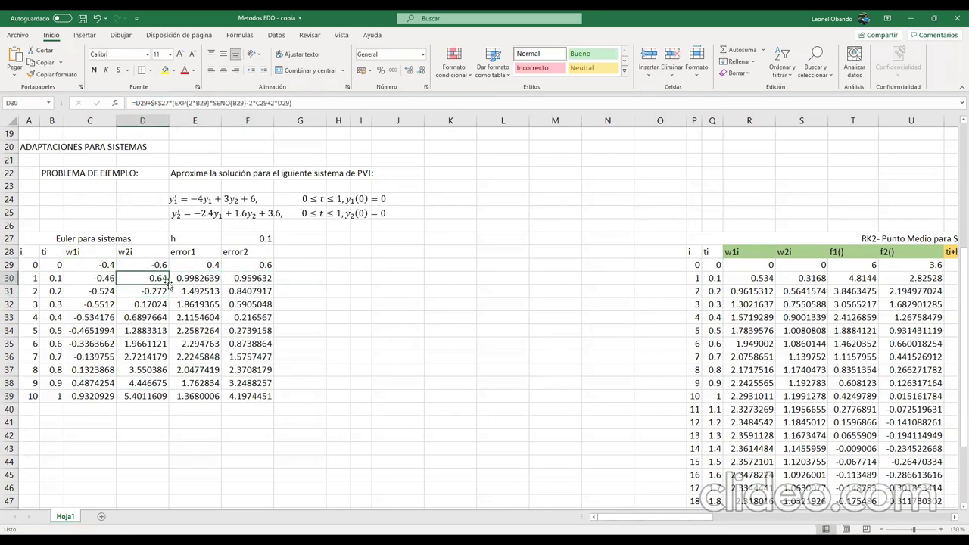
pyautogui.doubleClick(168, 284)
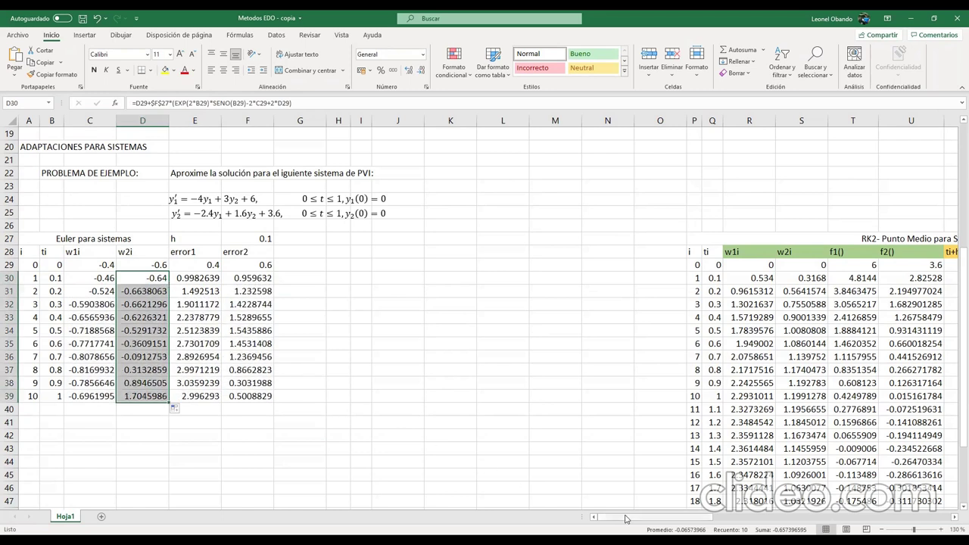
# Copy the error1 formula from AY29 of the RK4 table over the Euler table's error1 formula in E29.
pyautogui.moveTo(623, 517); pyautogui.dragTo(681, 517)
pyautogui.click(670, 265)
pyautogui.moveTo(316, 103); pyautogui.dragTo(45, 119)
pyautogui.hotkey('ctrl', 'c')
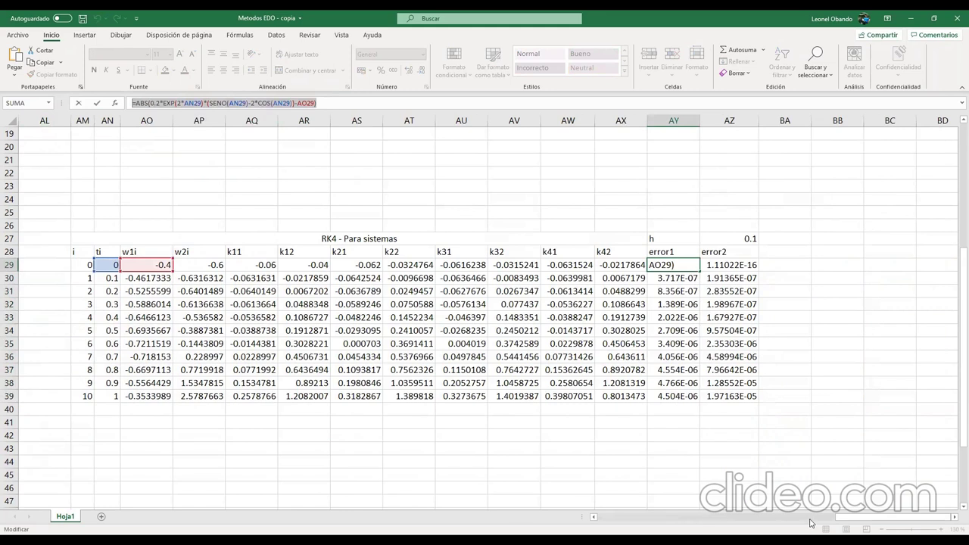
pyautogui.press('Escape')
pyautogui.hscroll(-10, 202, 273)
pyautogui.hscroll(10, 202, 271)
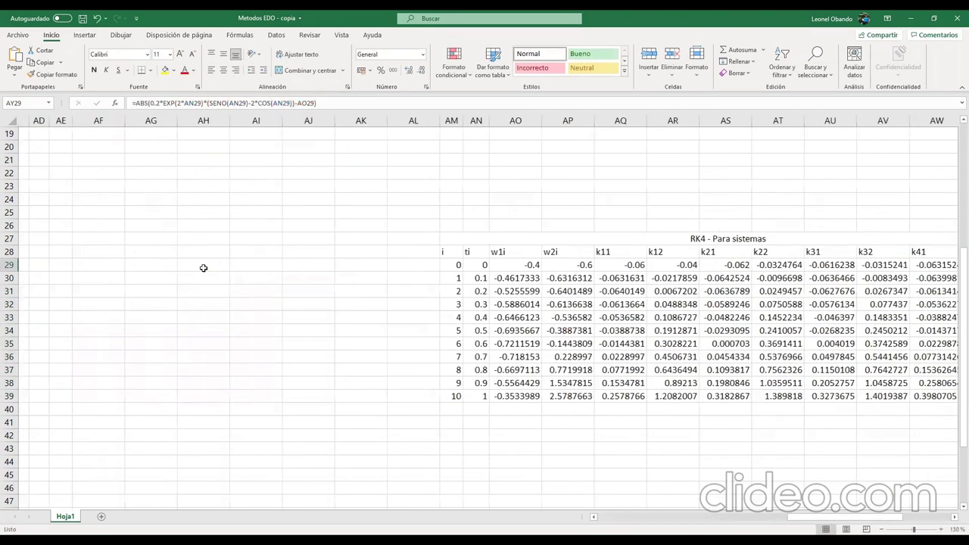
pyautogui.hscroll(-10, 836, 519)
pyautogui.click(192, 264)
pyautogui.moveTo(305, 102); pyautogui.dragTo(131, 102)
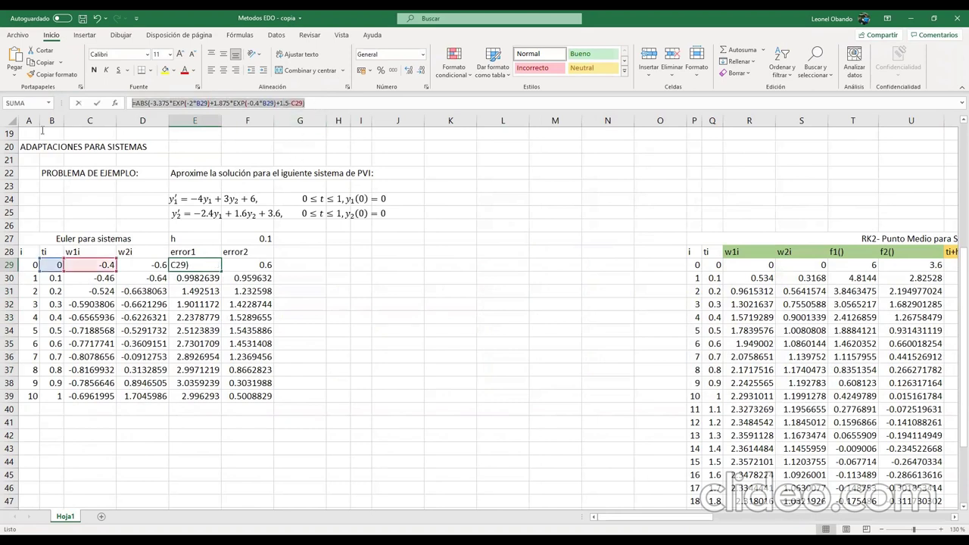
pyautogui.hotkey('ctrl', 'v')
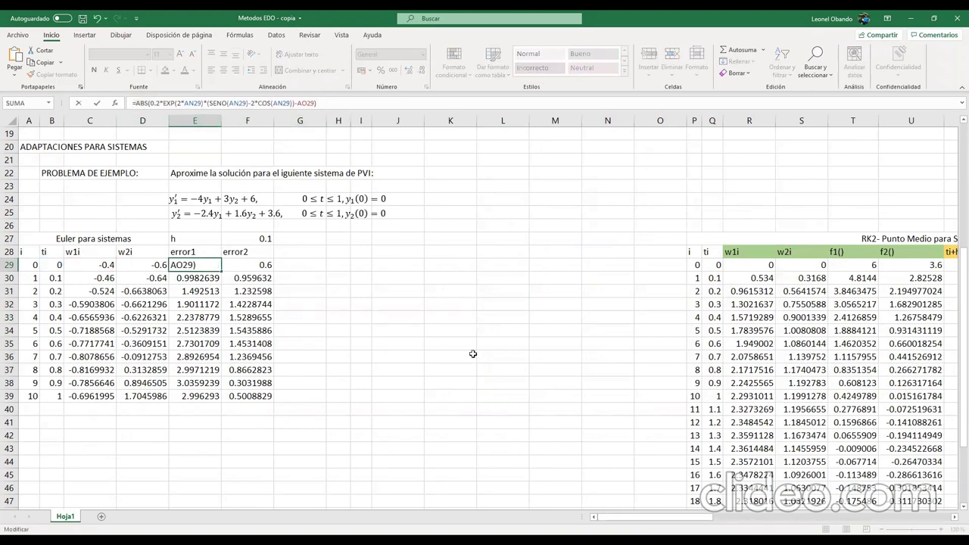
# Repoint the three AN29 time references in the error1 formula of E29 to B29.
pyautogui.moveTo(716, 516); pyautogui.dragTo(870, 516)
pyautogui.moveTo(725, 271); pyautogui.dragTo(57, 267)
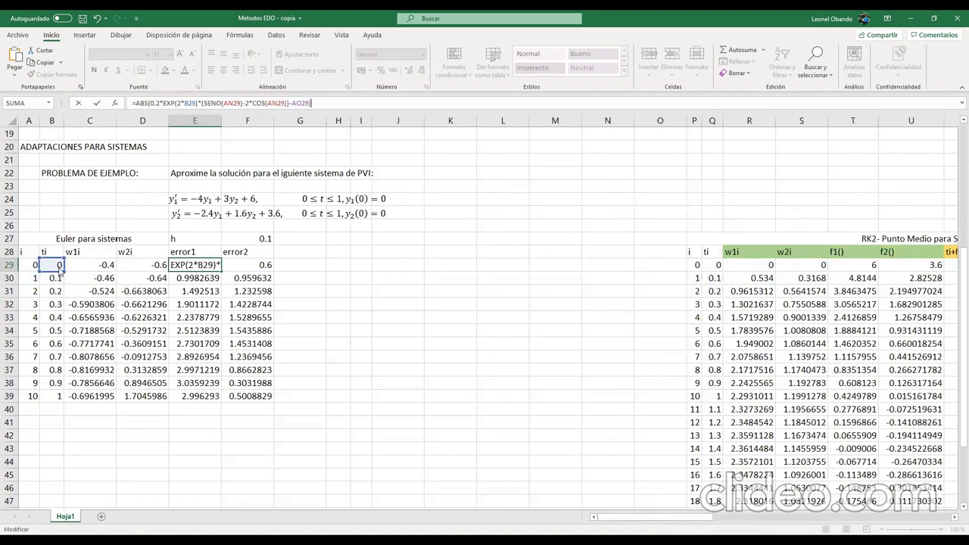
pyautogui.moveTo(697, 518); pyautogui.dragTo(844, 518)
pyautogui.moveTo(778, 271); pyautogui.dragTo(55, 266)
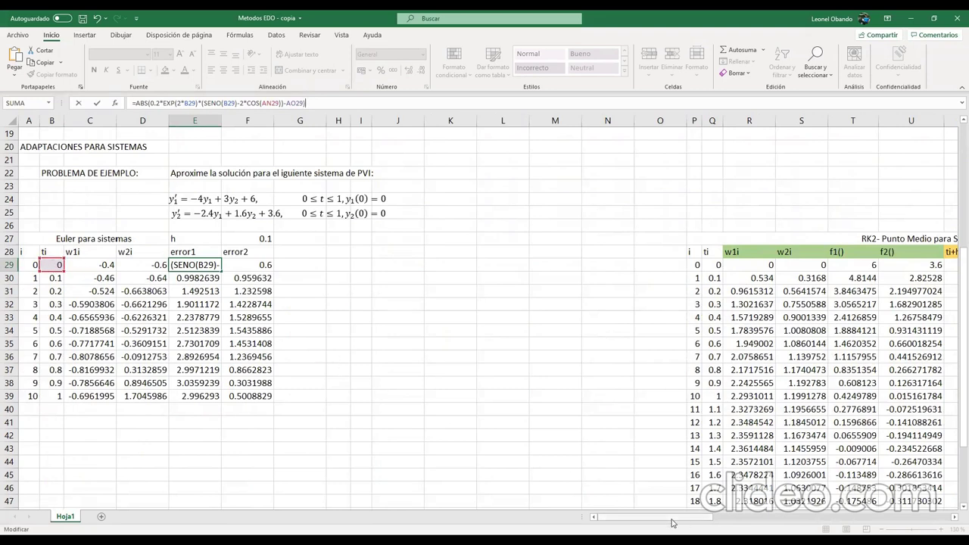
pyautogui.moveTo(671, 519); pyautogui.dragTo(854, 506)
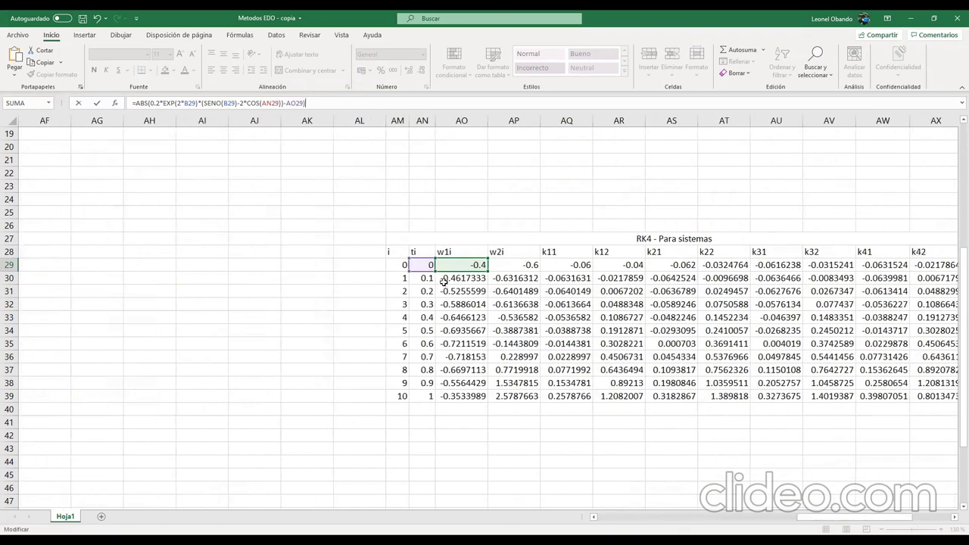
pyautogui.moveTo(818, 520); pyautogui.dragTo(790, 501)
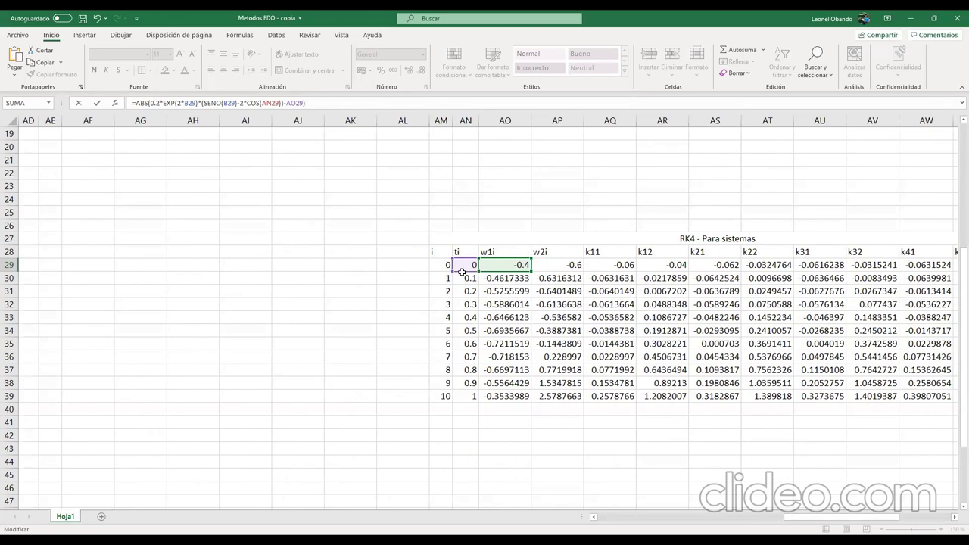
pyautogui.moveTo(461, 271); pyautogui.dragTo(54, 271)
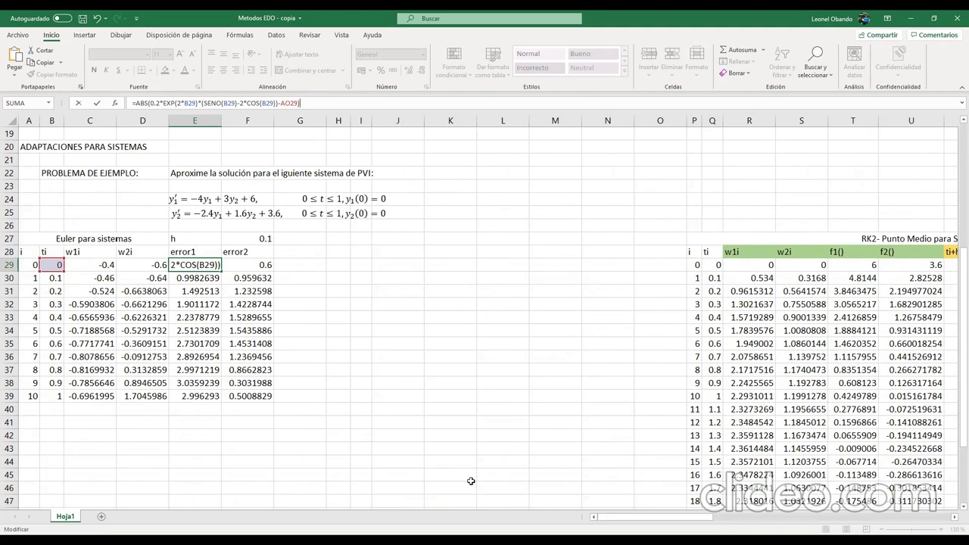
# Repoint the AO29 approximation reference in the error1 formula of E29 to C29.
pyautogui.moveTo(621, 521); pyautogui.dragTo(814, 521)
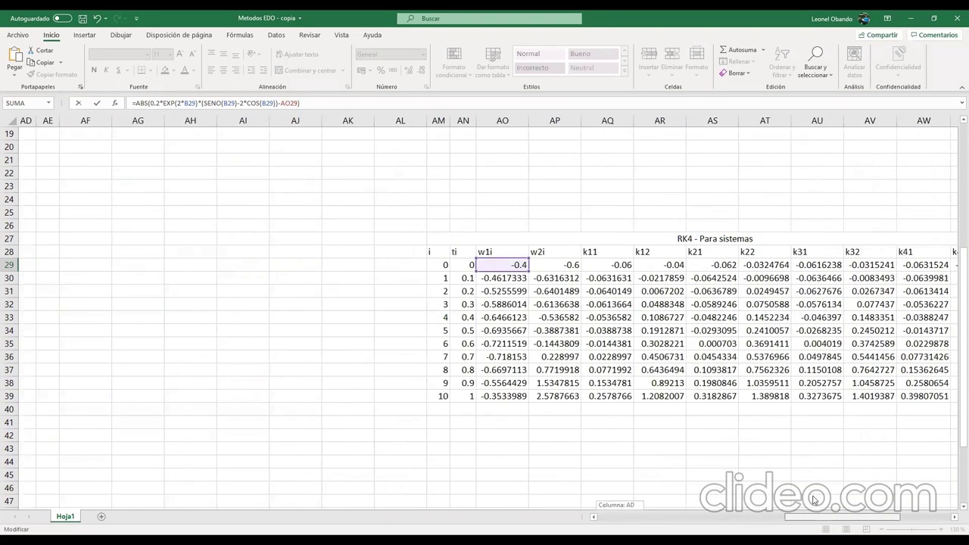
pyautogui.moveTo(34, 277); pyautogui.dragTo(95, 272)
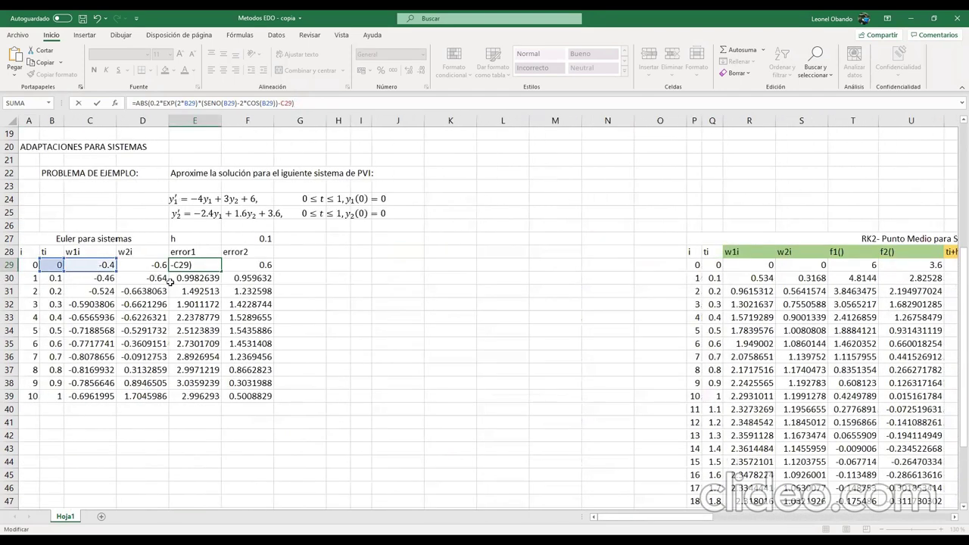
pyautogui.press('Return')
pyautogui.click(217, 265)
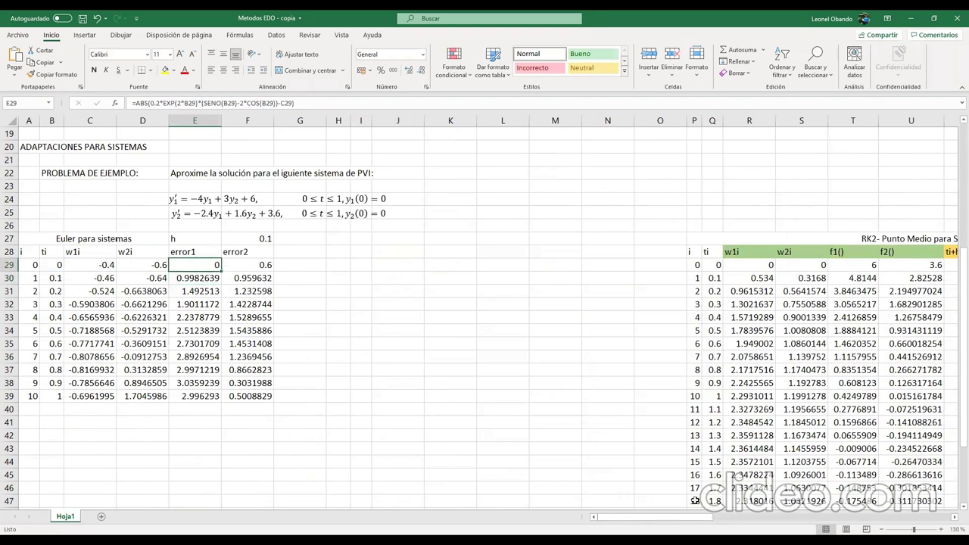
# Copy the error2 formula from AZ29 of the RK4 table into F29 of the Euler table.
pyautogui.moveTo(700, 517); pyautogui.dragTo(765, 518)
pyautogui.click(834, 264)
pyautogui.click(333, 103)
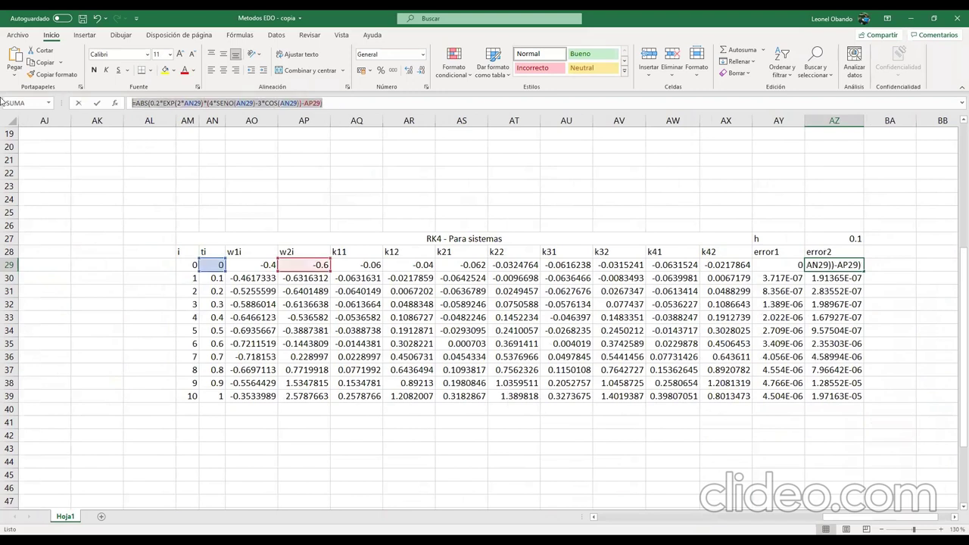
pyautogui.press('Escape')
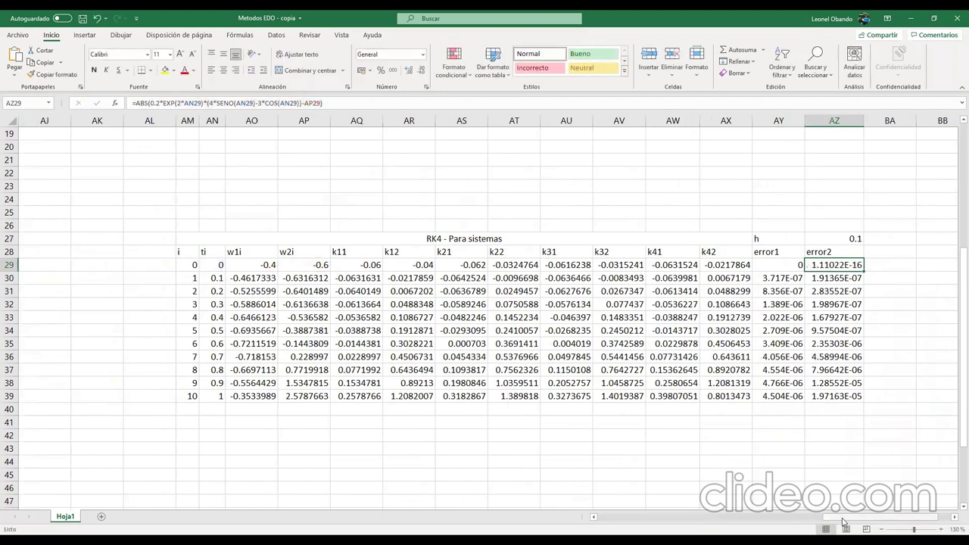
pyautogui.moveTo(844, 519); pyautogui.dragTo(616, 518)
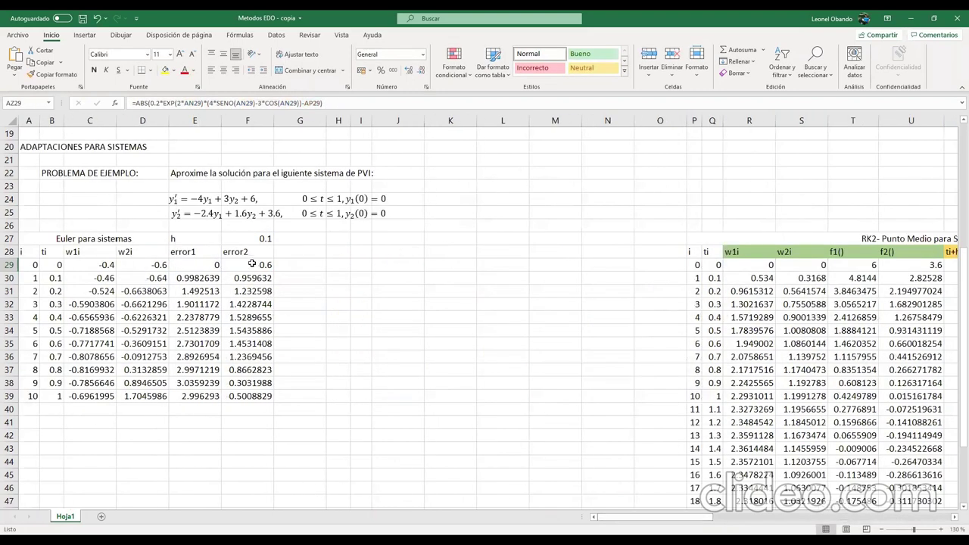
pyautogui.click(252, 263)
pyautogui.moveTo(307, 99); pyautogui.dragTo(184, 102)
pyautogui.hotkey('ctrl', 'v')
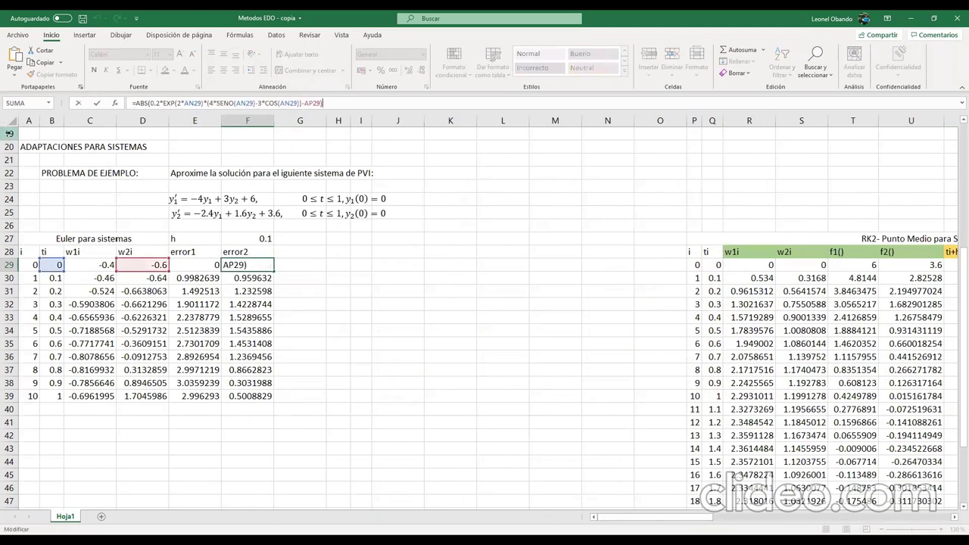
pyautogui.press('Return')
pyautogui.click(263, 267)
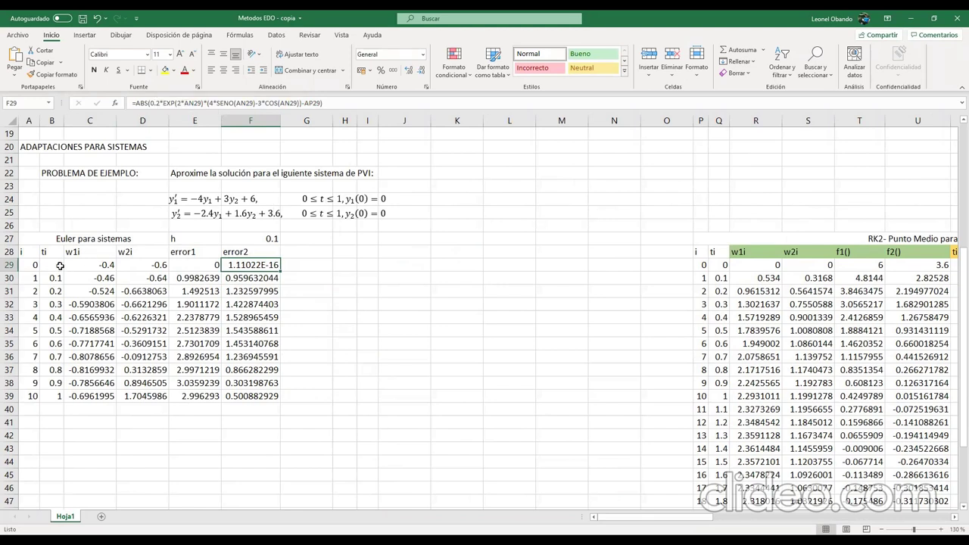
# Change the time reference inside EXP in the error2 formula of F29 from AN29 to B29.
pyautogui.click(59, 265)
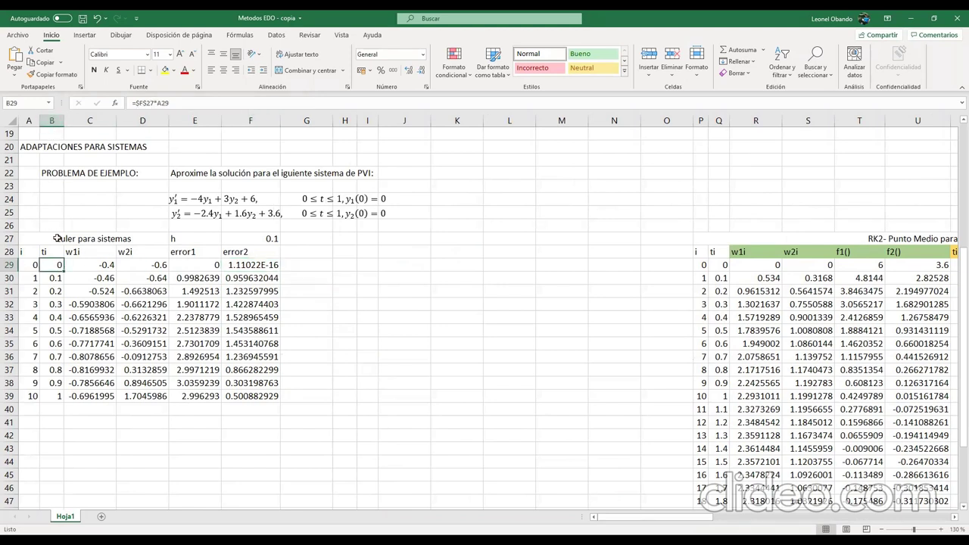
pyautogui.click(248, 264)
pyautogui.click(195, 105)
pyautogui.press('BackSpace')
pyautogui.press('BackSpace')
pyautogui.write('B')
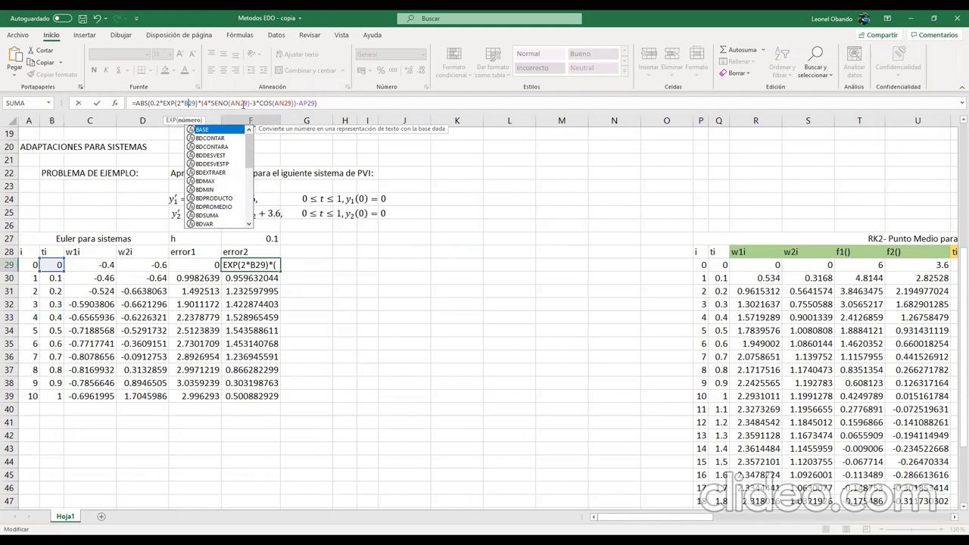
# Change the AN29 references inside SENO and COS in the error2 formula of F29 to B29.
pyautogui.click(243, 104)
pyautogui.press('BackSpace')
pyautogui.press('BackSpace')
pyautogui.press('BackSpace')
pyautogui.write('B2')
pyautogui.click(283, 105)
pyautogui.press('BackSpace')
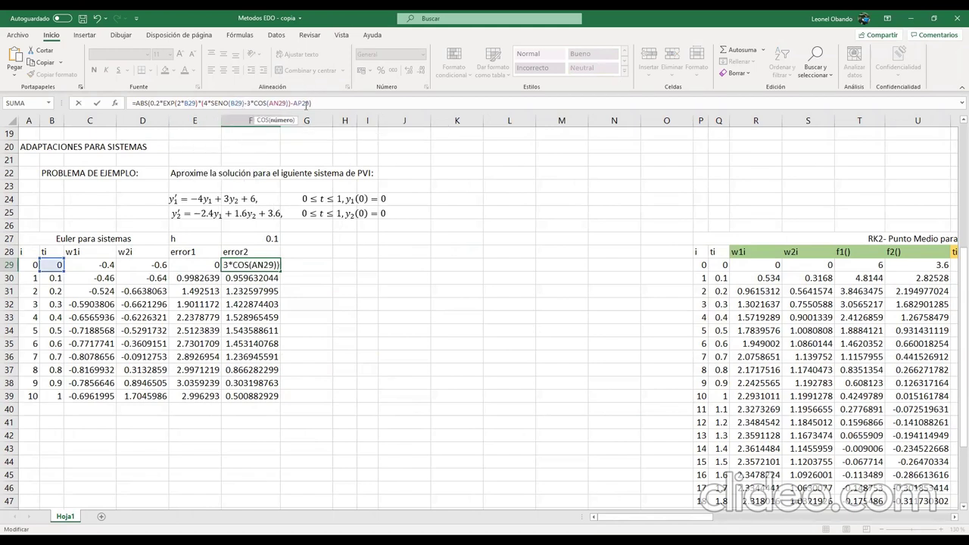
pyautogui.press('BackSpace')
pyautogui.press('BackSpace')
pyautogui.write('B2')
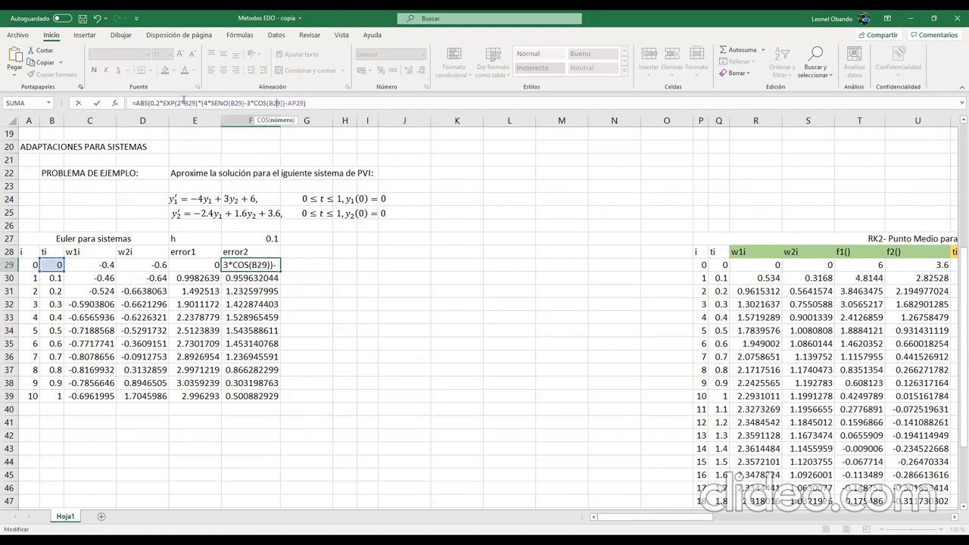
# Replace the AP29 reference at the end of the error2 formula in F29 with C29.
pyautogui.click(299, 103)
pyautogui.write('2')
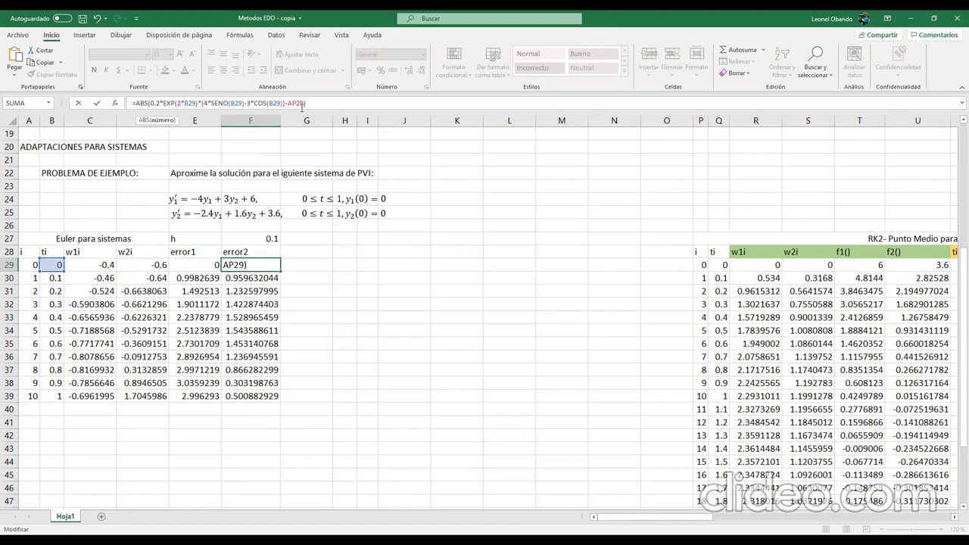
pyautogui.press('Return')
pyautogui.hotkey('ctrl', 'z')
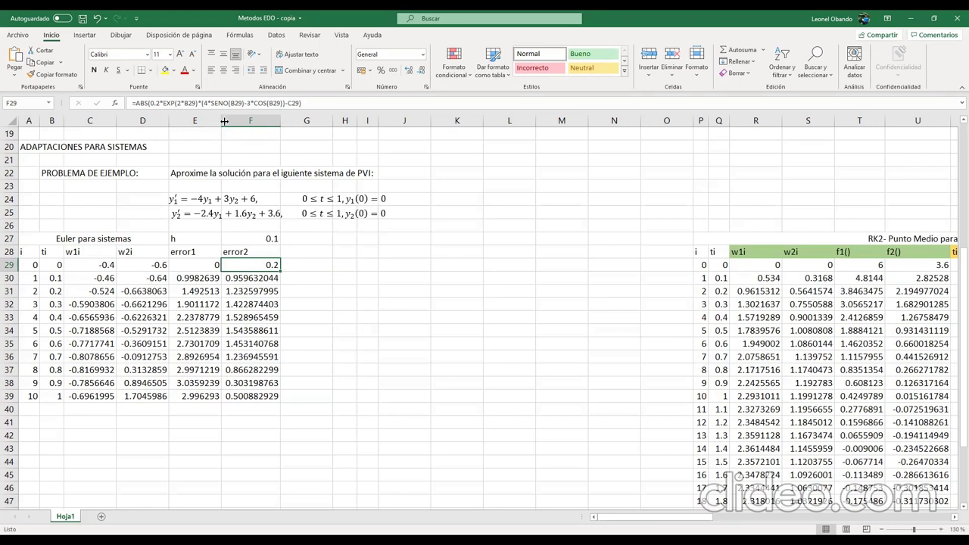
# Fill the error1 and error2 formulas from E29 and F29 down to row 39 of the Euler table.
pyautogui.press('F2')
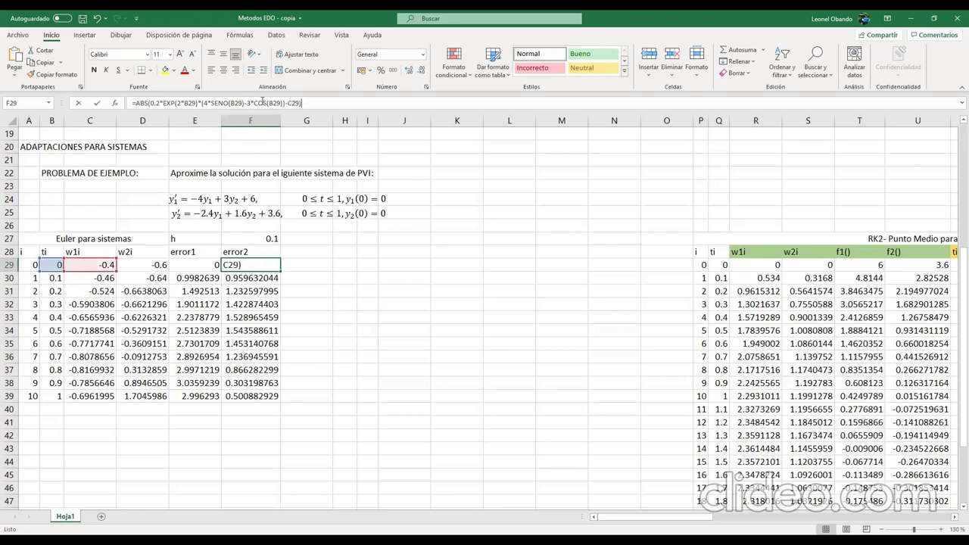
pyautogui.click(277, 103)
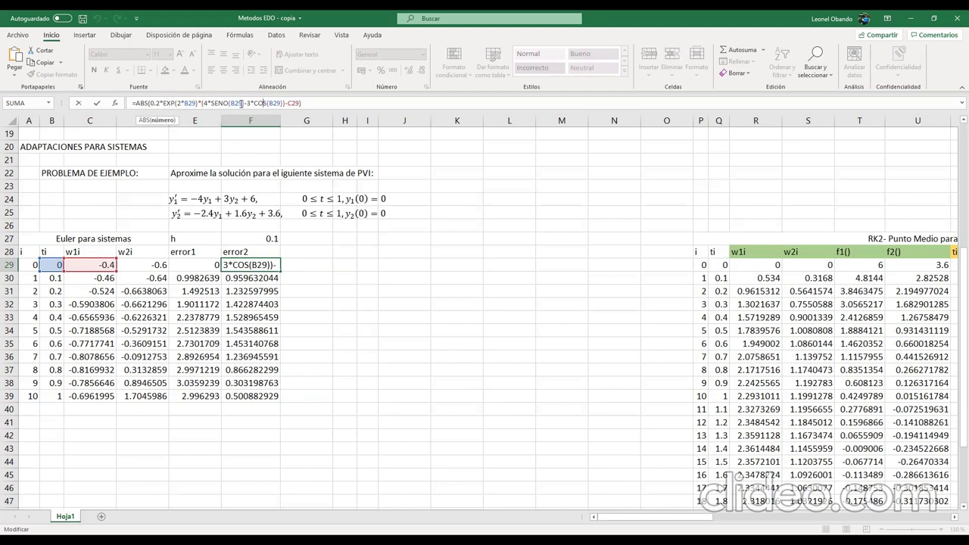
pyautogui.click(213, 267)
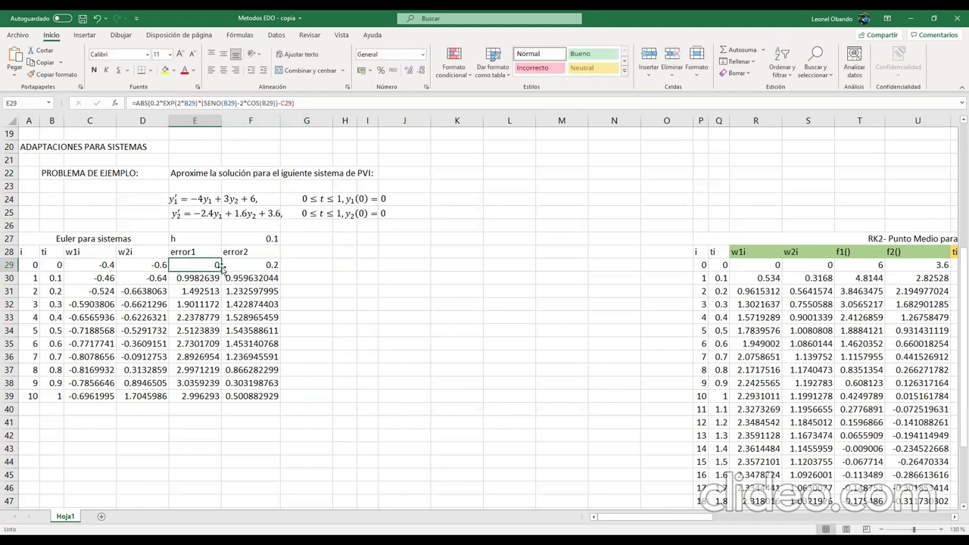
pyautogui.doubleClick(221, 271)
pyautogui.click(255, 270)
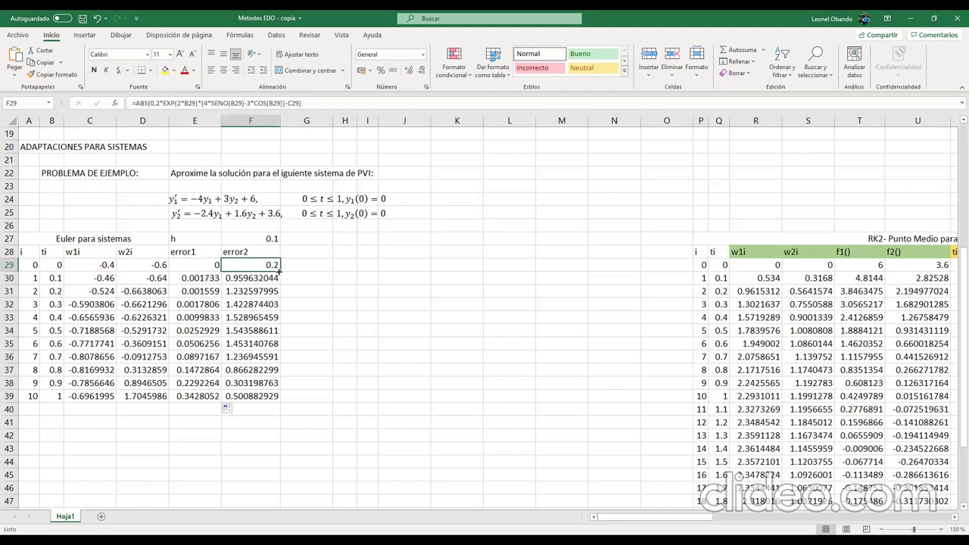
pyautogui.doubleClick(279, 271)
pyautogui.click(213, 333)
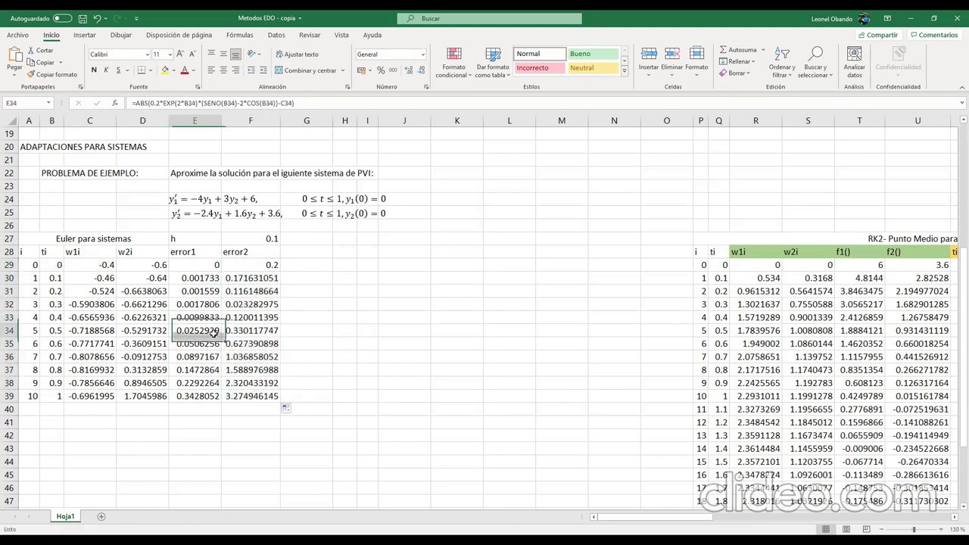
# Check the w1i, w2i, error1 and error2 cells of the Euler table, comparing the references in the E29 and F29 formulas.
pyautogui.click(112, 280)
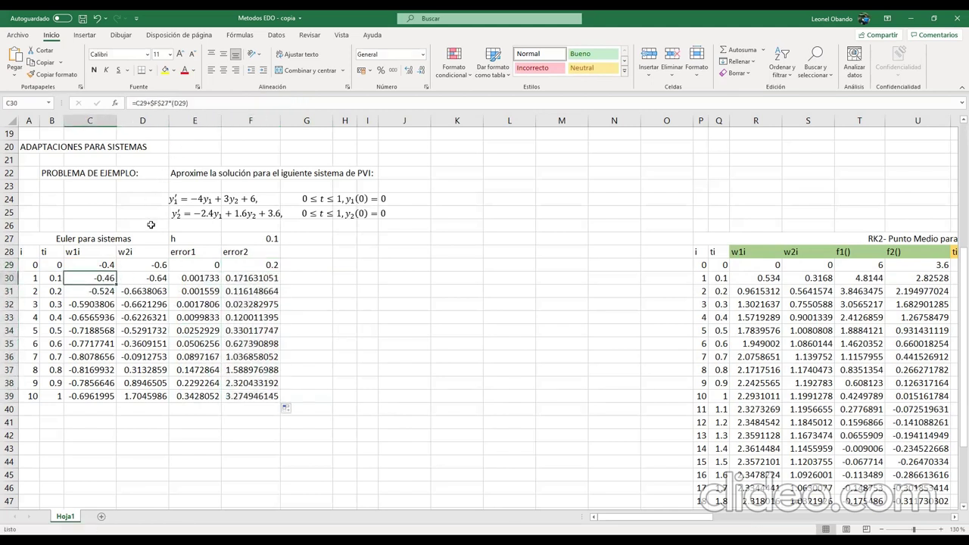
pyautogui.click(169, 256)
pyautogui.click(151, 267)
pyautogui.click(206, 267)
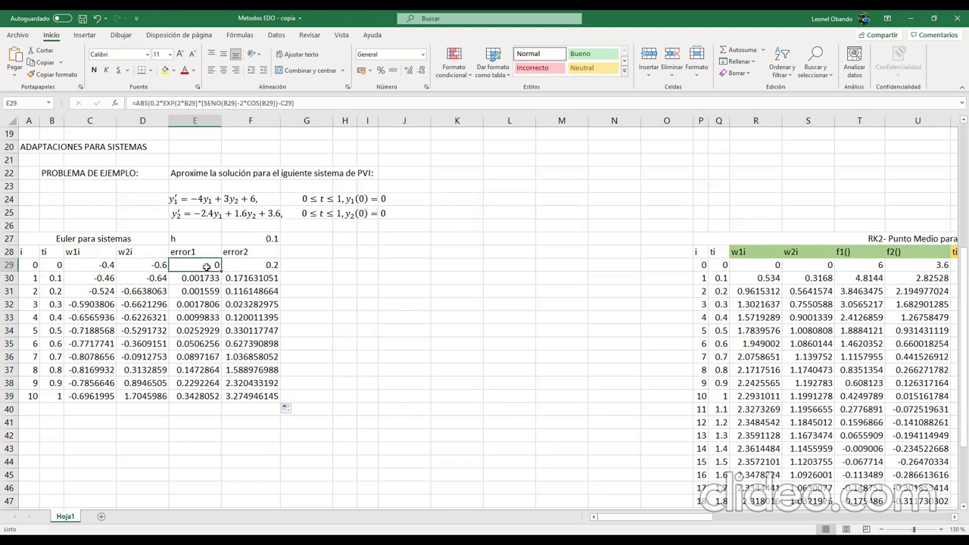
pyautogui.click(196, 104)
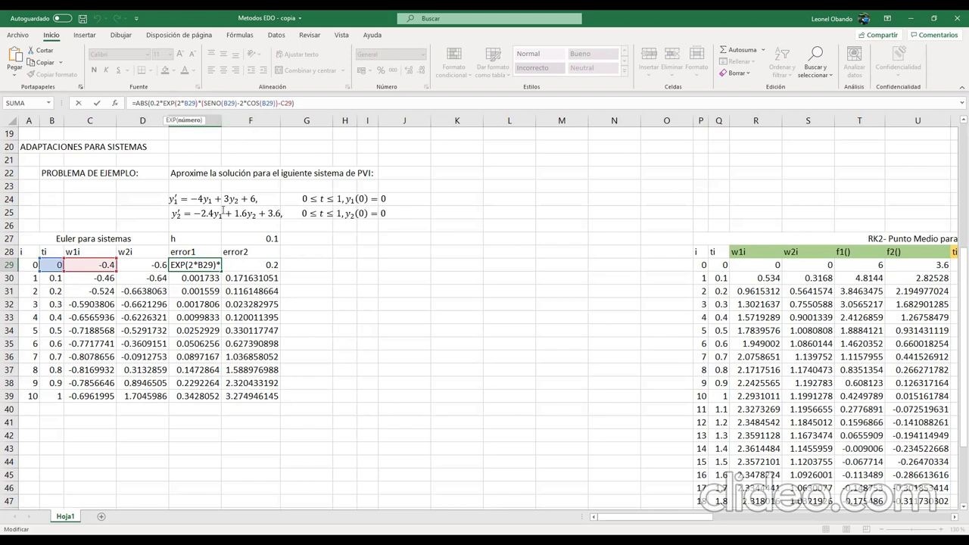
pyautogui.press('Tab')
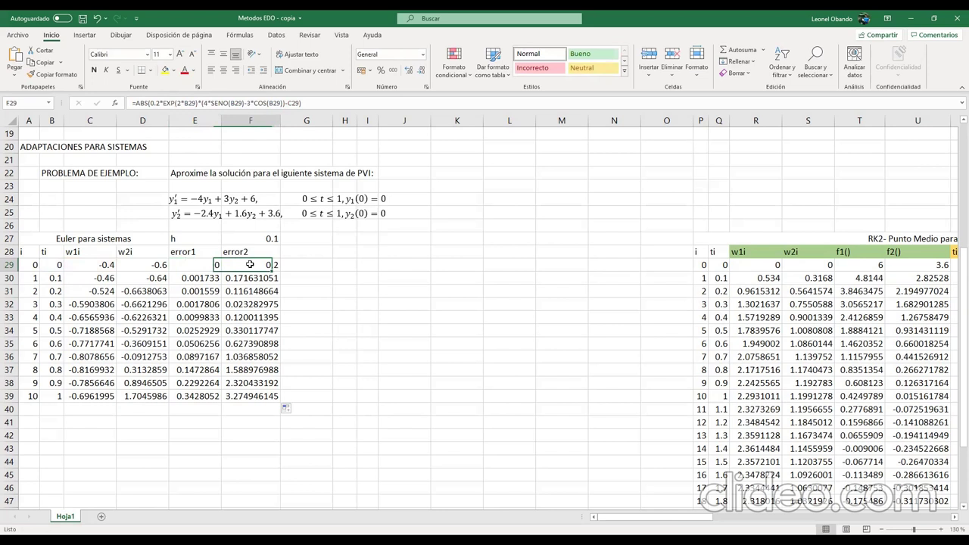
pyautogui.click(277, 103)
pyautogui.click(285, 103)
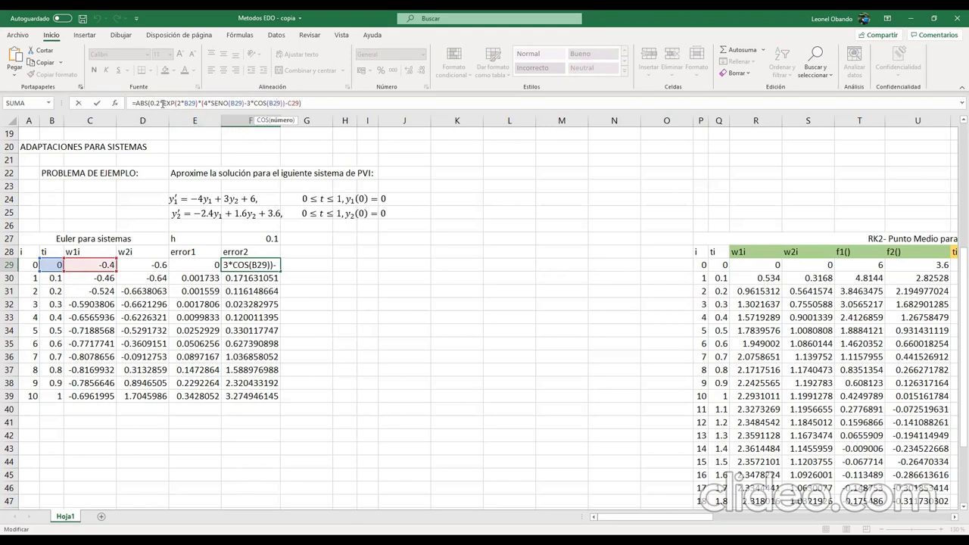
pyautogui.click(288, 103)
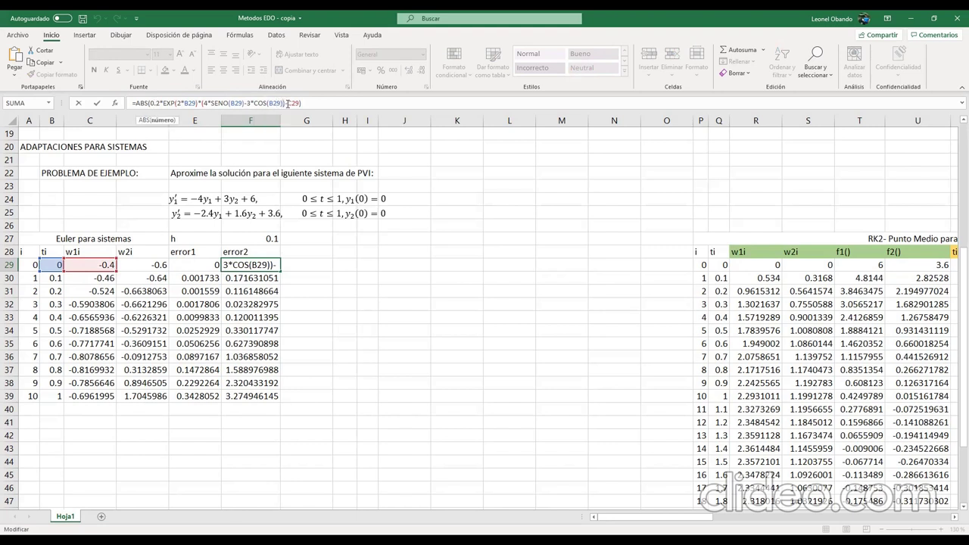
pyautogui.click(293, 103)
pyautogui.hotkey('ctrl', 'Return')
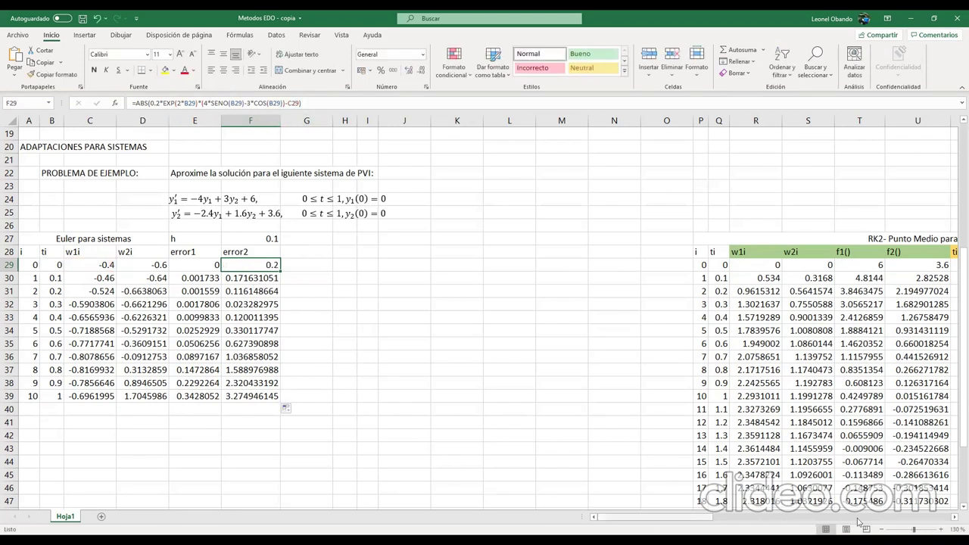
# Inspect the error2 formula in AZ29 of the RK4 systems table to see which approximation it subtracts.
pyautogui.hscroll(10, 859, 520)
pyautogui.click(736, 265)
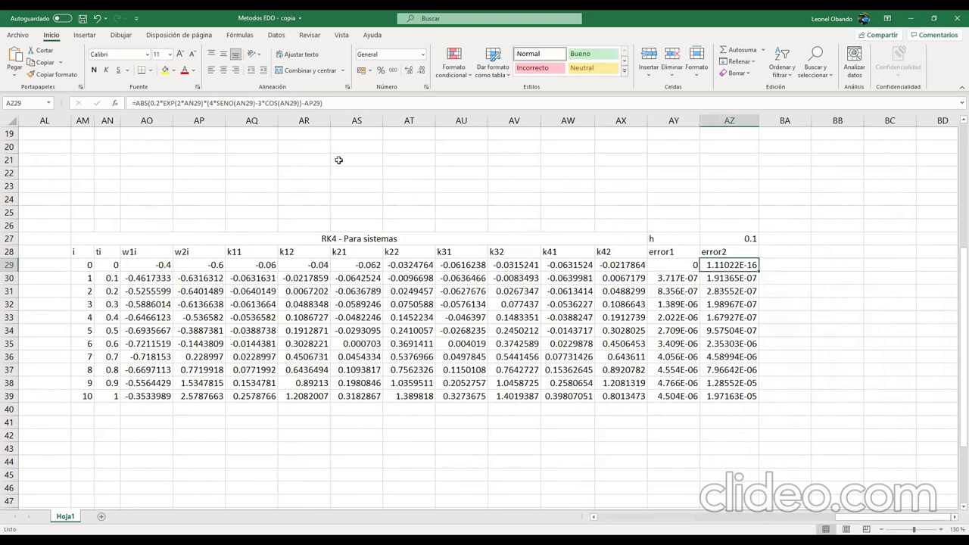
pyautogui.click(291, 101)
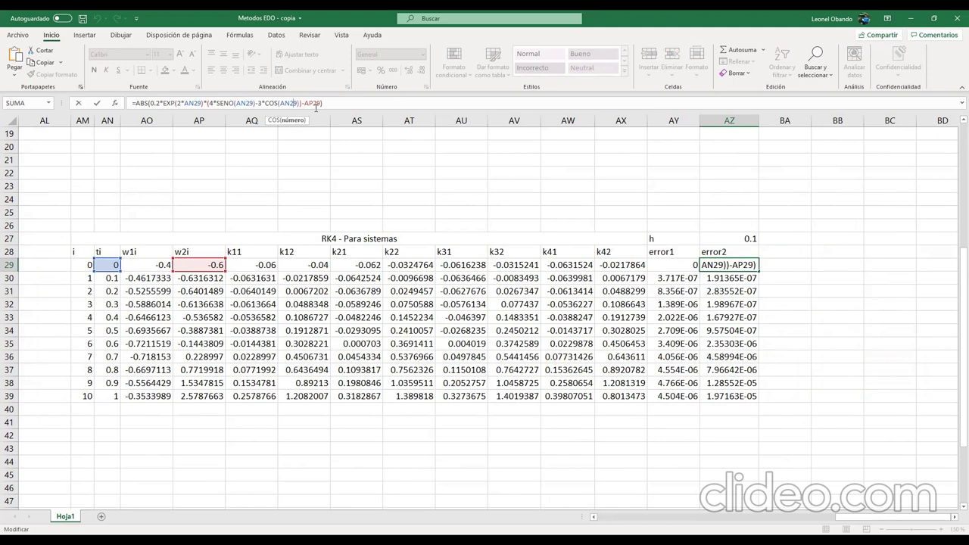
pyautogui.hotkey('ctrl', 'Return')
pyautogui.moveTo(844, 517); pyautogui.dragTo(606, 517)
# Change the C29 reference at the end of the error2 formula in F29 to D29.
pyautogui.click(249, 266)
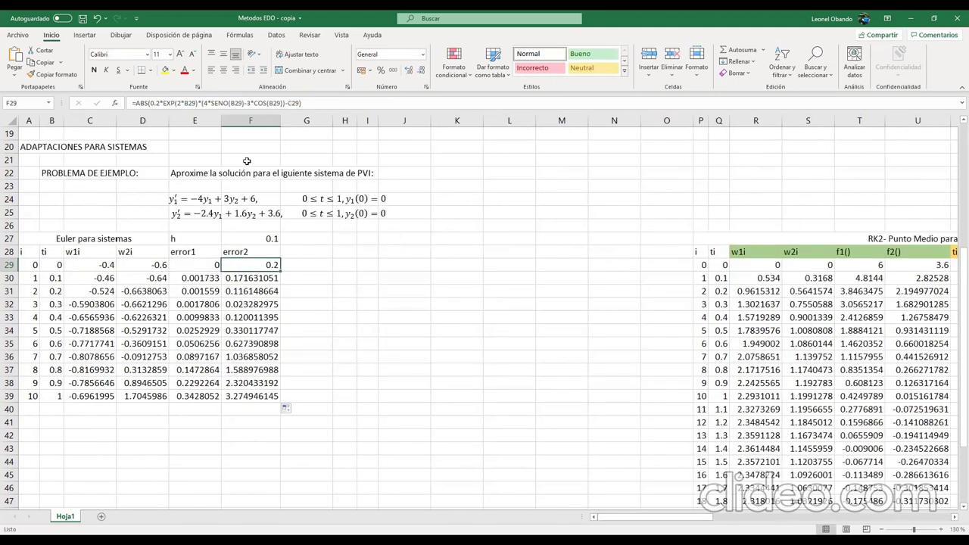
pyautogui.click(293, 103)
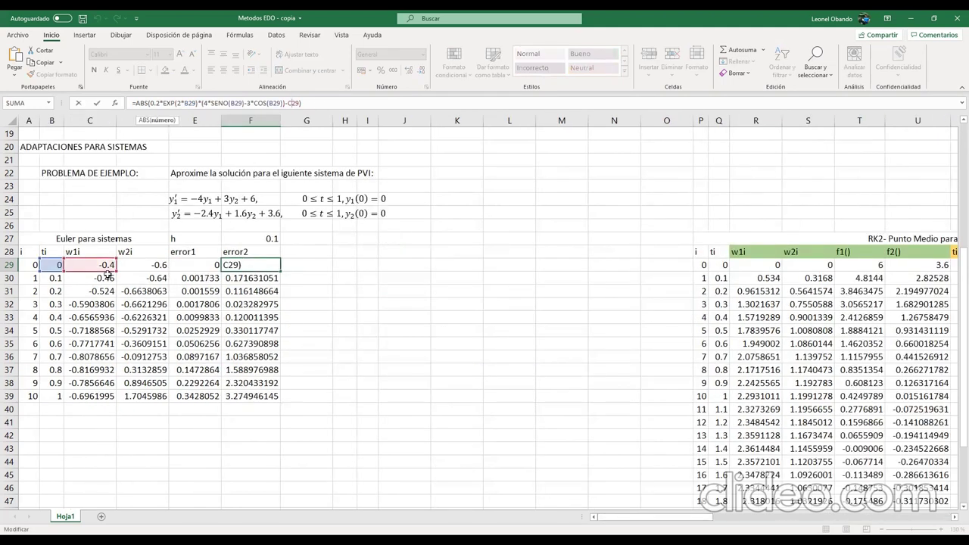
pyautogui.moveTo(105, 271); pyautogui.dragTo(176, 274)
pyautogui.press('Return')
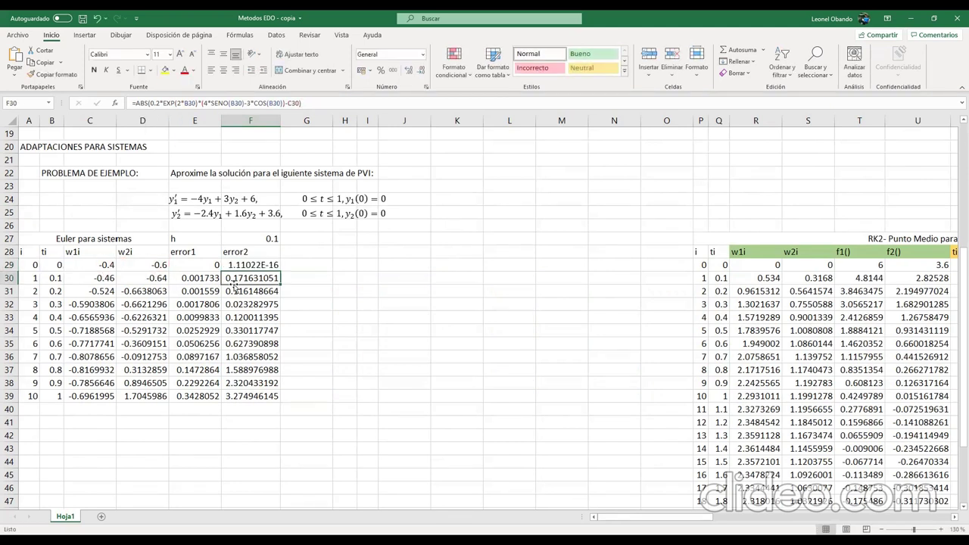
# Fill the corrected error2 formula from F29 down to F39.
pyautogui.click(256, 270)
pyautogui.doubleClick(280, 270)
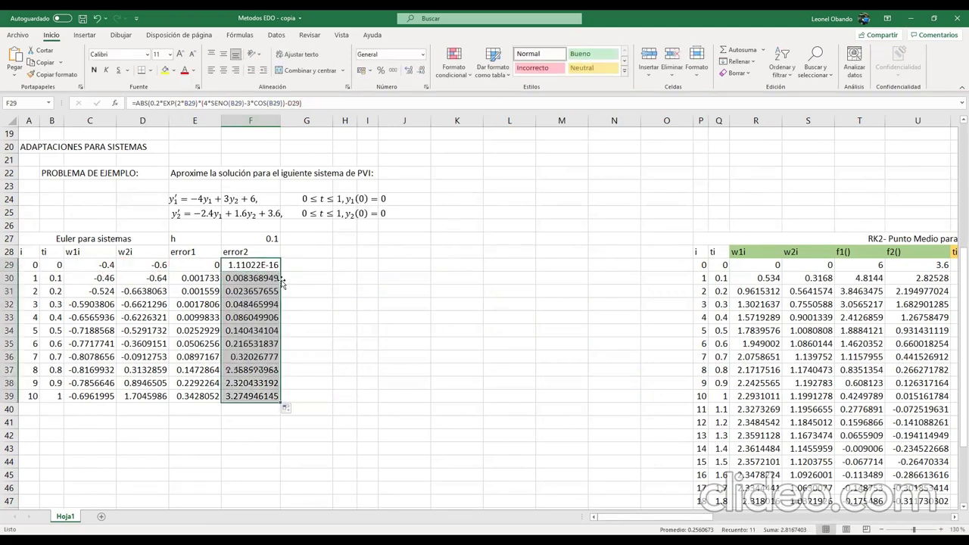
pyautogui.click(265, 333)
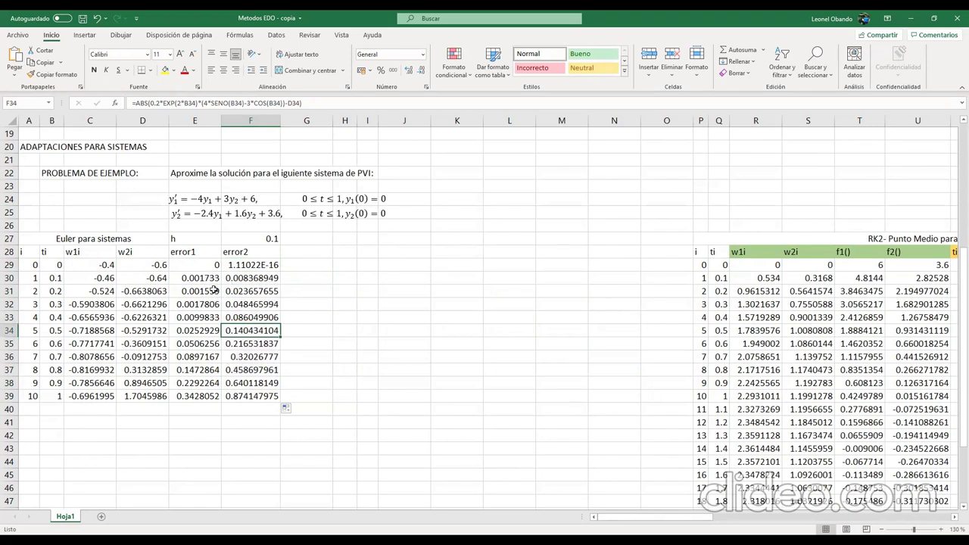
# Review the error1 and error2 values in E29:F39 of the Euler table together with the step size h.
pyautogui.moveTo(202, 266); pyautogui.dragTo(248, 395)
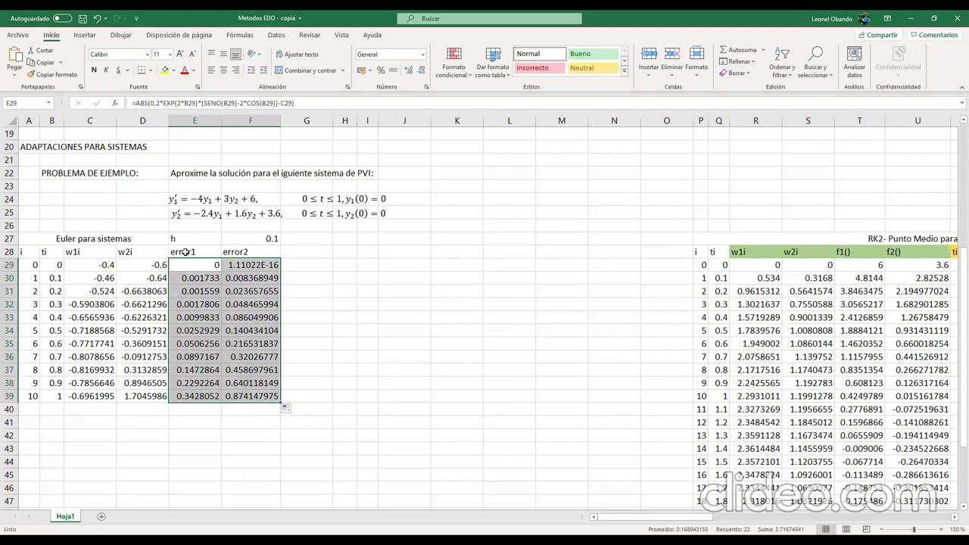
pyautogui.click(245, 241)
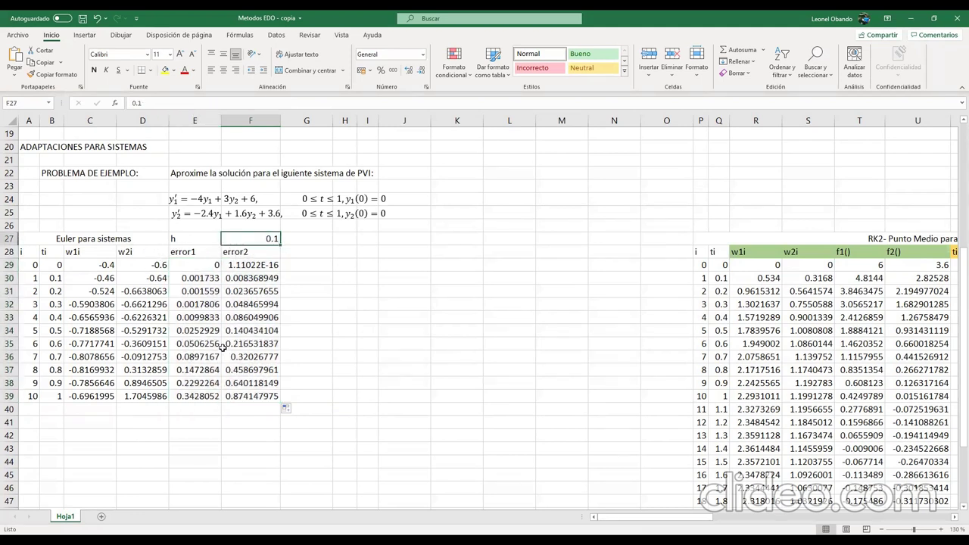
pyautogui.moveTo(199, 266); pyautogui.dragTo(239, 395)
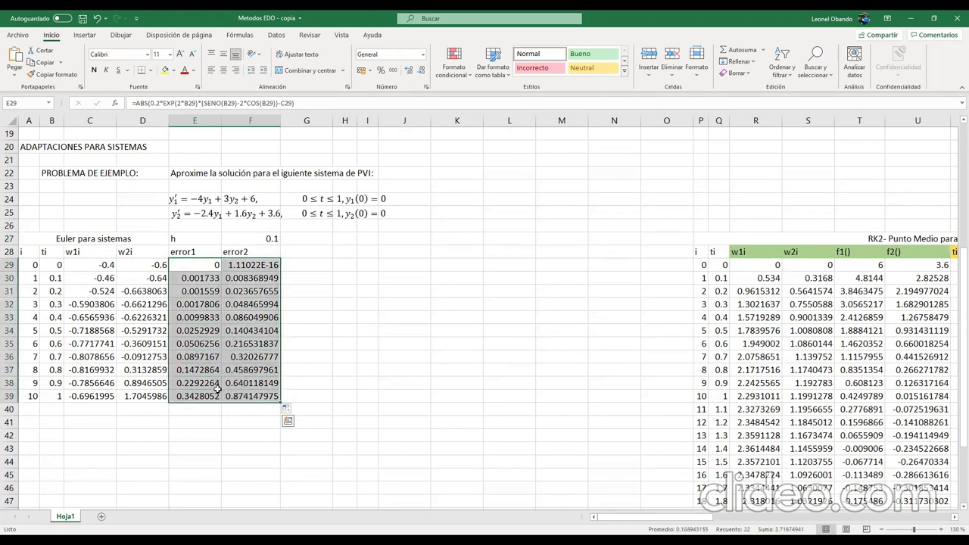
pyautogui.click(217, 387)
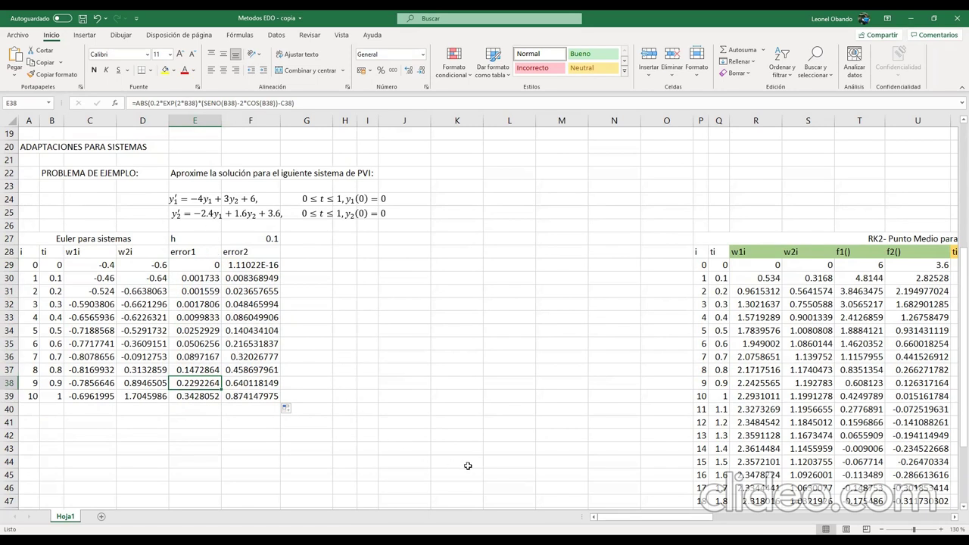
# Examine the wi and k formulas in the first rows of the single-equation RK4 table.
pyautogui.moveTo(619, 523); pyautogui.dragTo(805, 452)
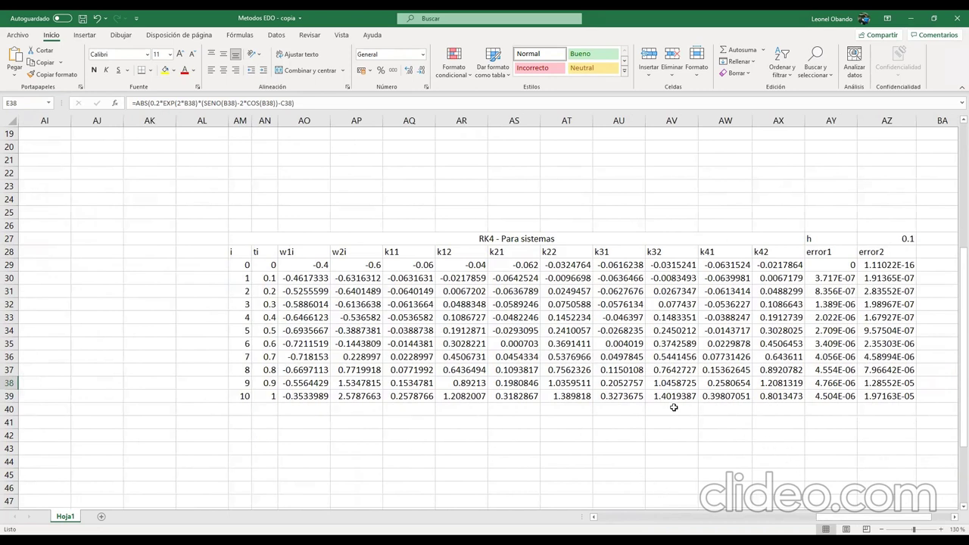
pyautogui.scroll(6, 674, 407)
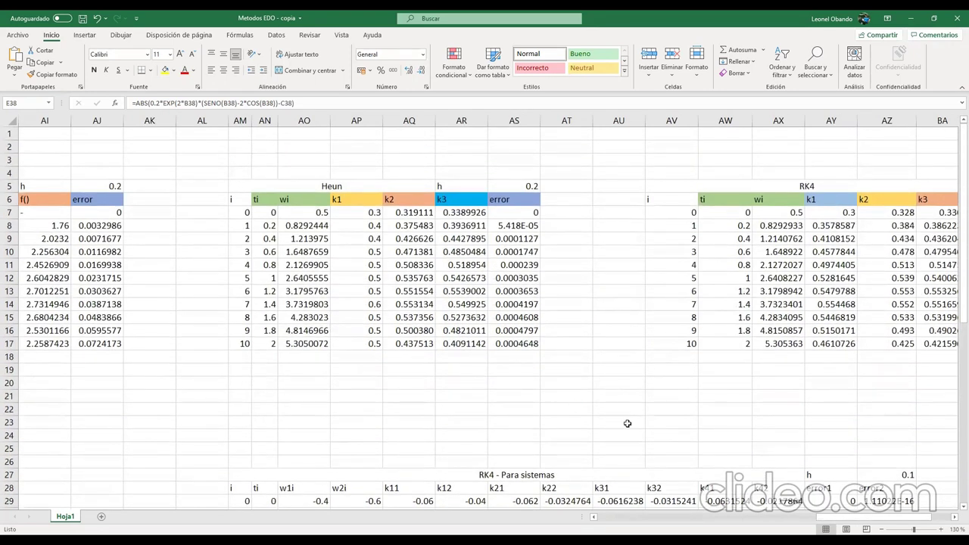
pyautogui.moveTo(852, 522)
pyautogui.mouseDown()
pyautogui.moveTo(842, 522)
pyautogui.moveTo(863, 523)
pyautogui.mouseUp()
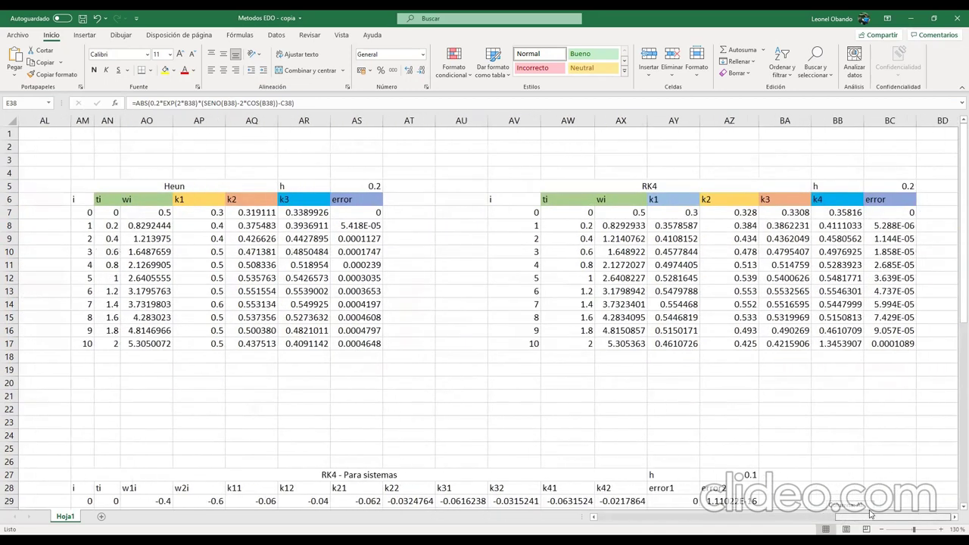
pyautogui.click(597, 226)
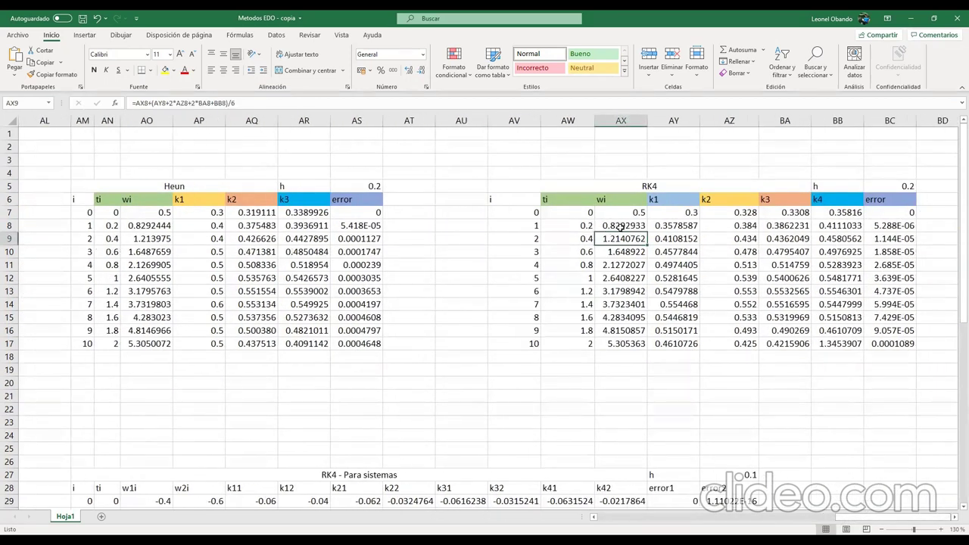
pyautogui.click(574, 229)
pyautogui.press('Right')
pyautogui.press('Right')
pyautogui.press('Right')
pyautogui.press('Right')
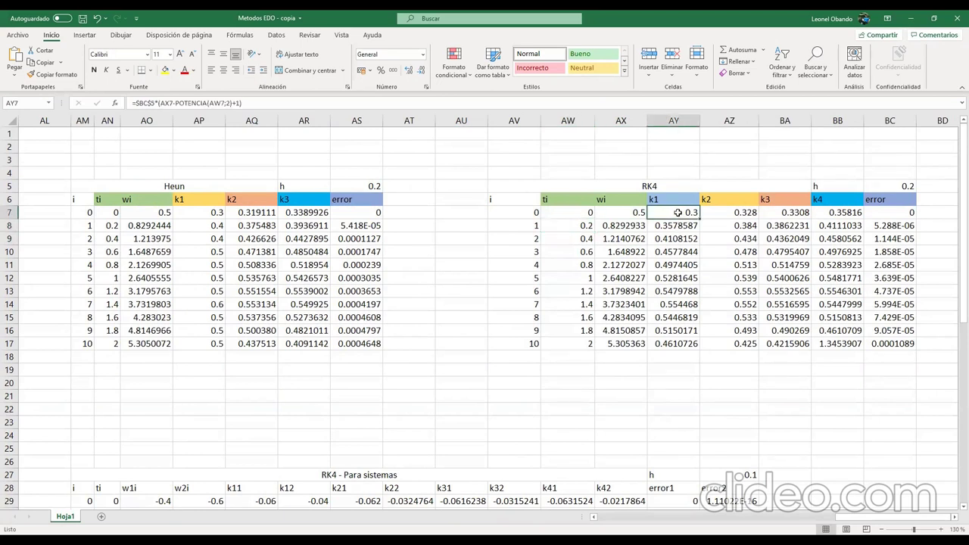
pyautogui.click(823, 215)
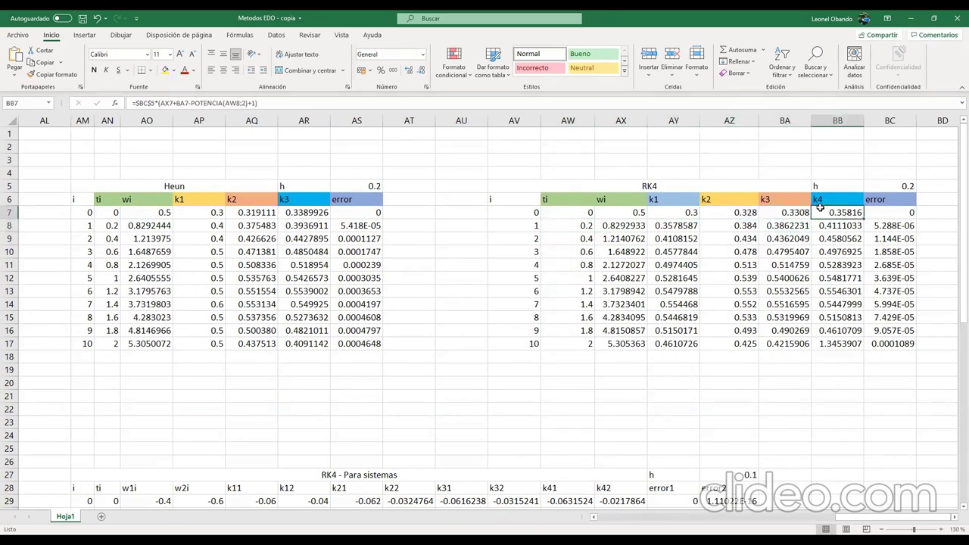
# Fill the k1 to k4 and error formulas of the single-equation RK4 table from AY7:BC7 down to row 17.
pyautogui.click(877, 212)
pyautogui.moveTo(678, 215); pyautogui.dragTo(871, 217)
pyautogui.doubleClick(915, 218)
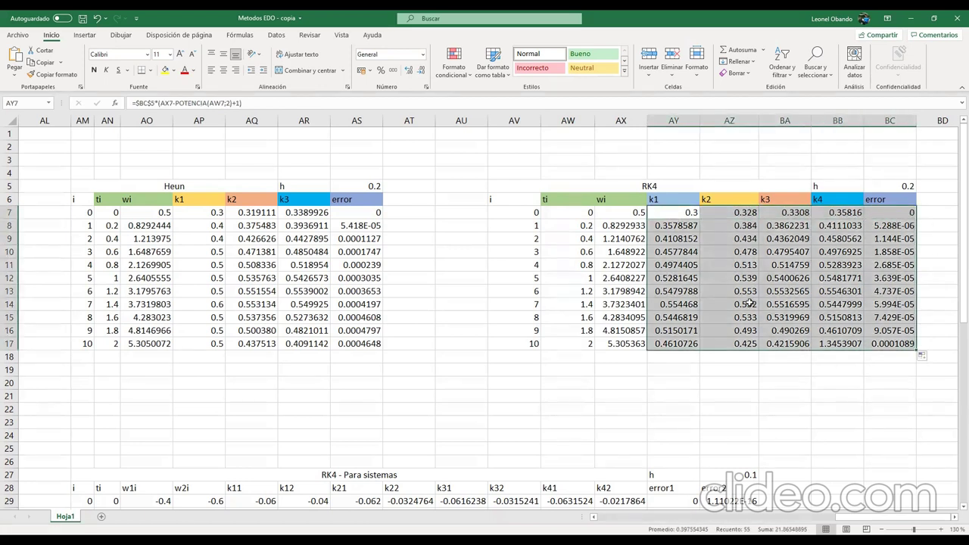
pyautogui.click(216, 343)
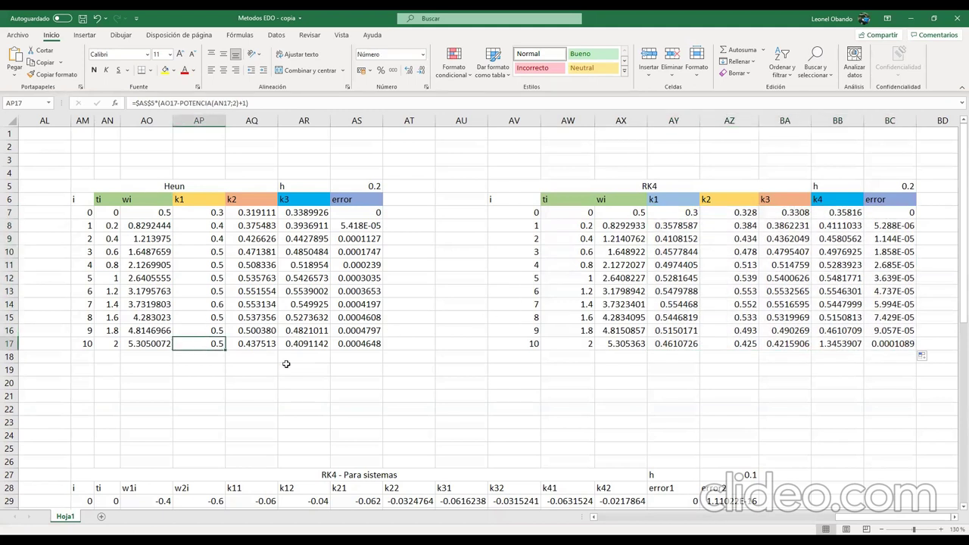
# Examine the k1, k2 and k3 formulas in row 7 of the Heun table.
pyautogui.hscroll(-5, 838, 520)
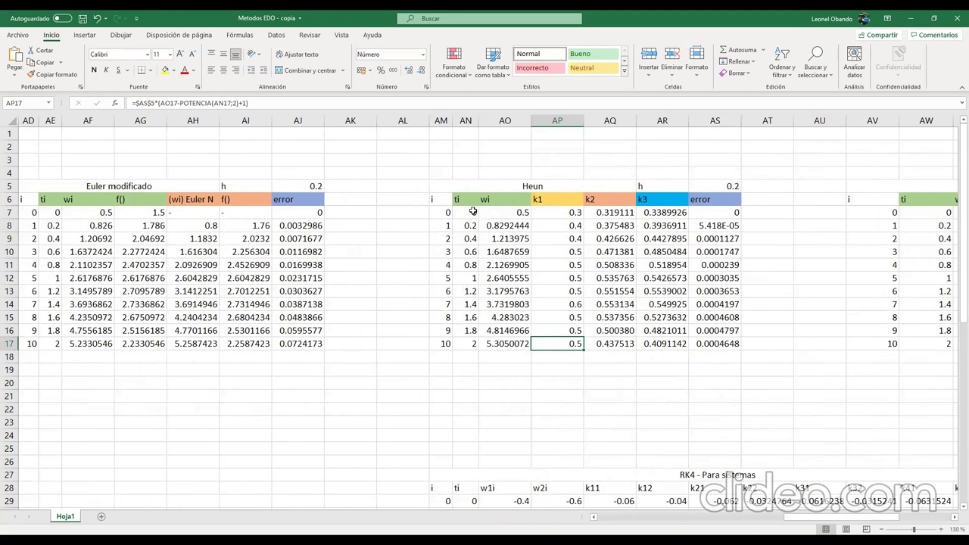
pyautogui.click(562, 201)
pyautogui.click(669, 209)
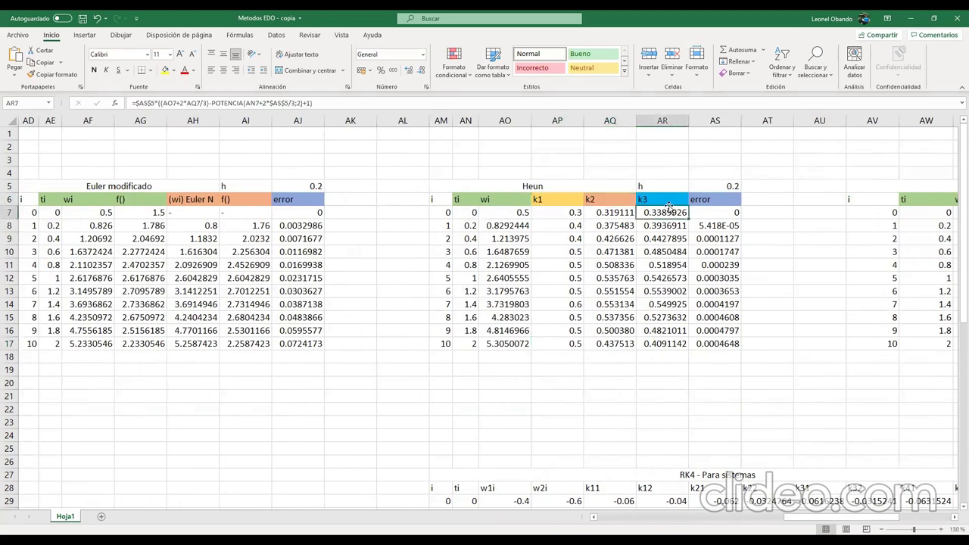
pyautogui.click(571, 215)
pyautogui.click(596, 212)
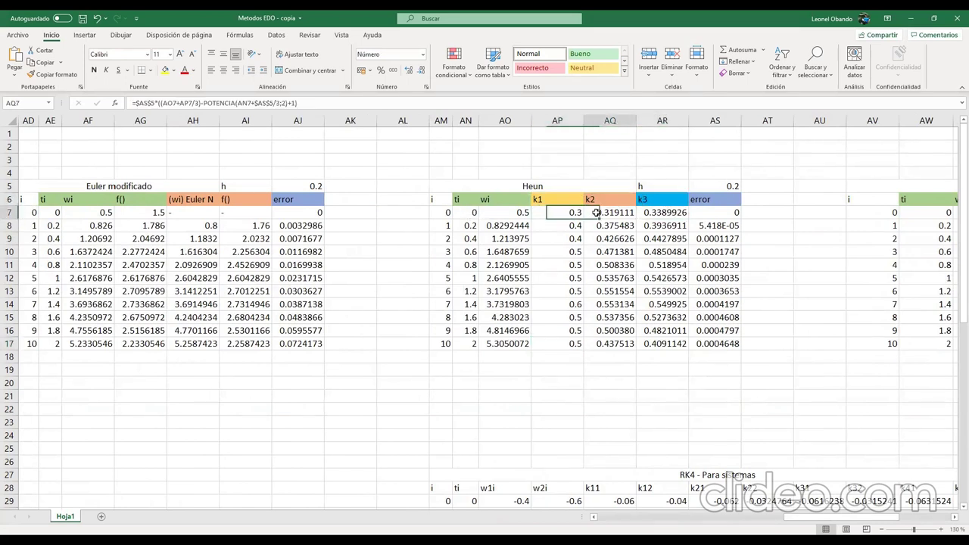
pyautogui.click(639, 213)
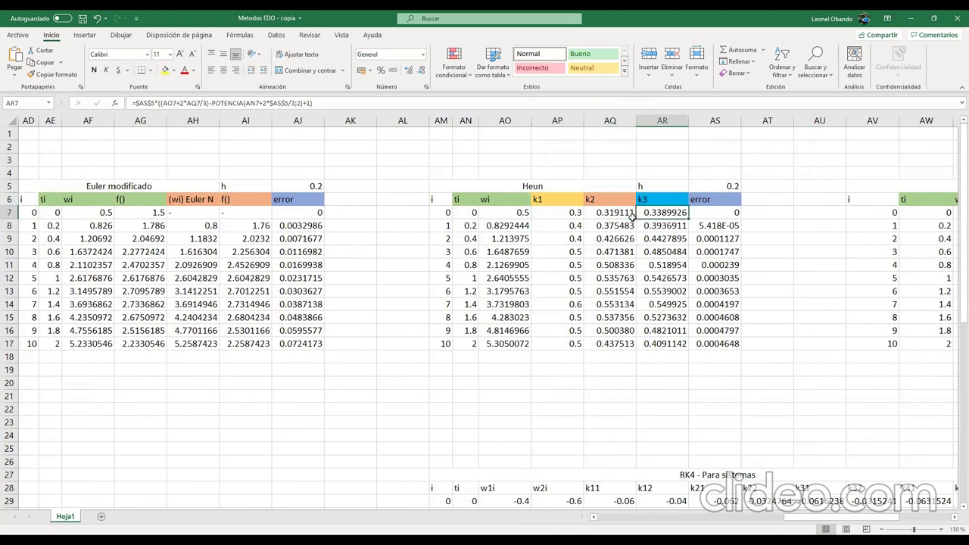
# Compare how k1, k2 and k3 are built from each other across row 7 of the Heun table.
pyautogui.click(567, 213)
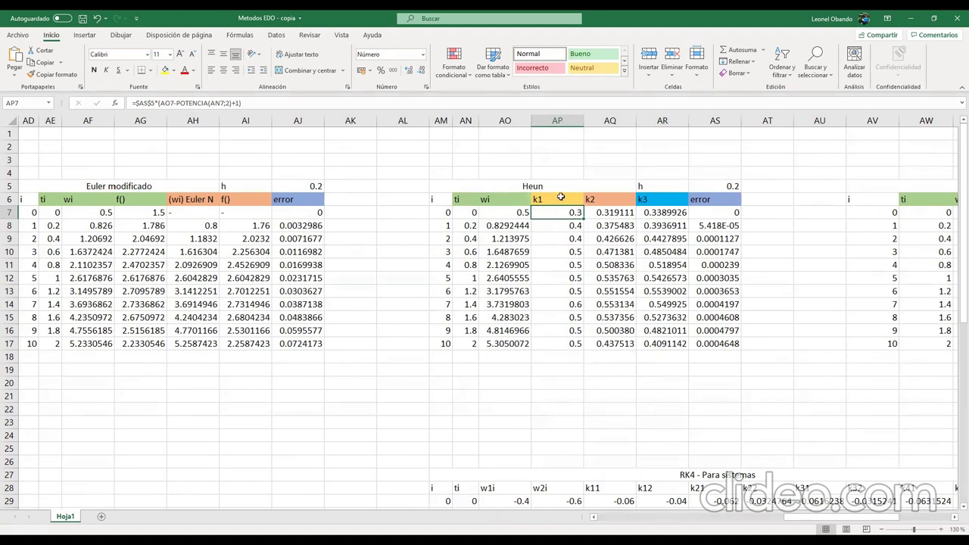
pyautogui.press('Right')
pyautogui.press('Right')
pyautogui.press('Left')
pyautogui.press('Left')
pyautogui.click(611, 213)
pyautogui.click(656, 216)
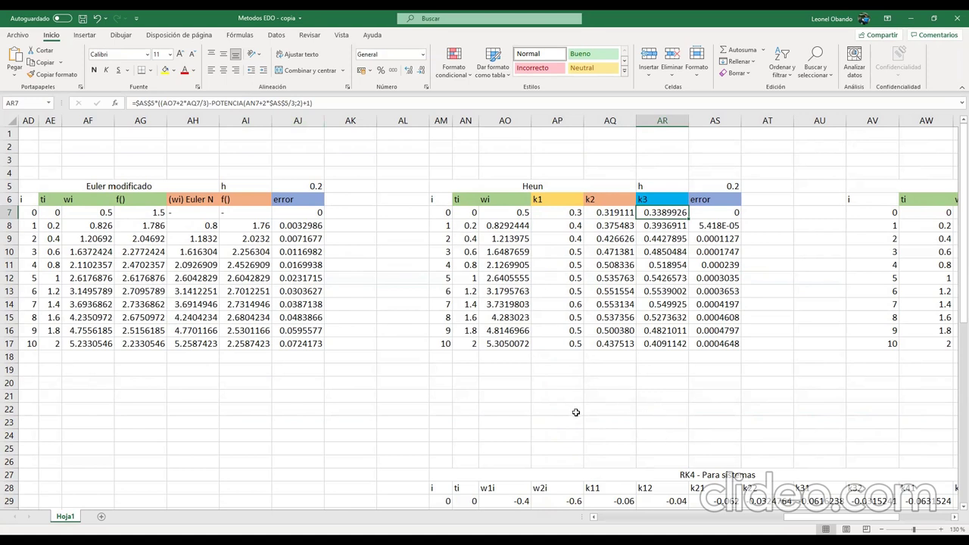
# Examine the wi and f() formulas in columns AF and AG of the Euler modificado table.
pyautogui.hscroll(-3, 259, 192)
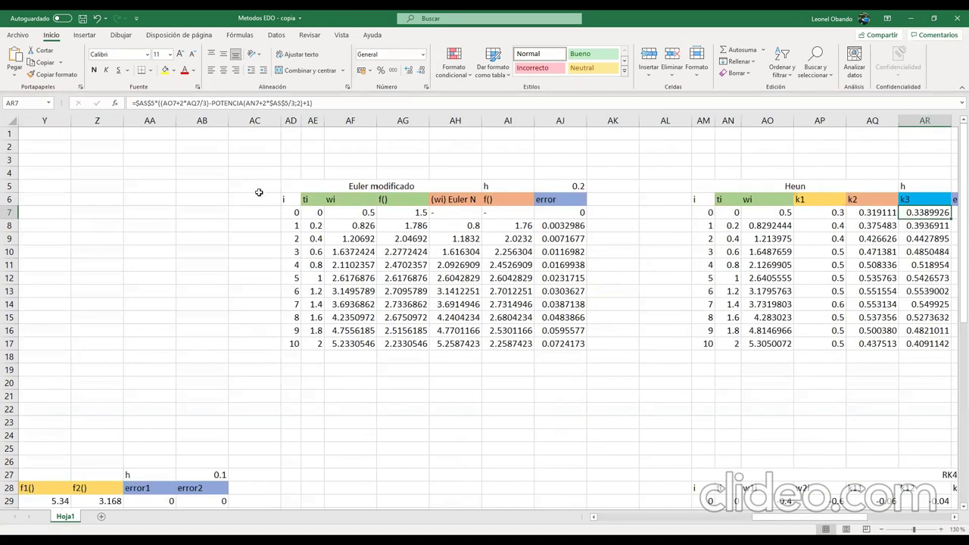
pyautogui.hscroll(-2, 788, 521)
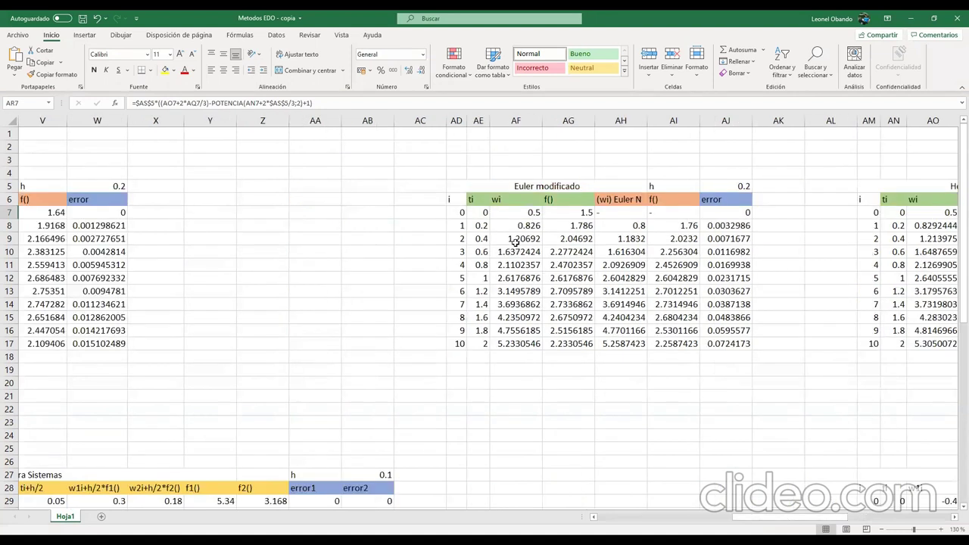
pyautogui.click(515, 225)
pyautogui.click(556, 224)
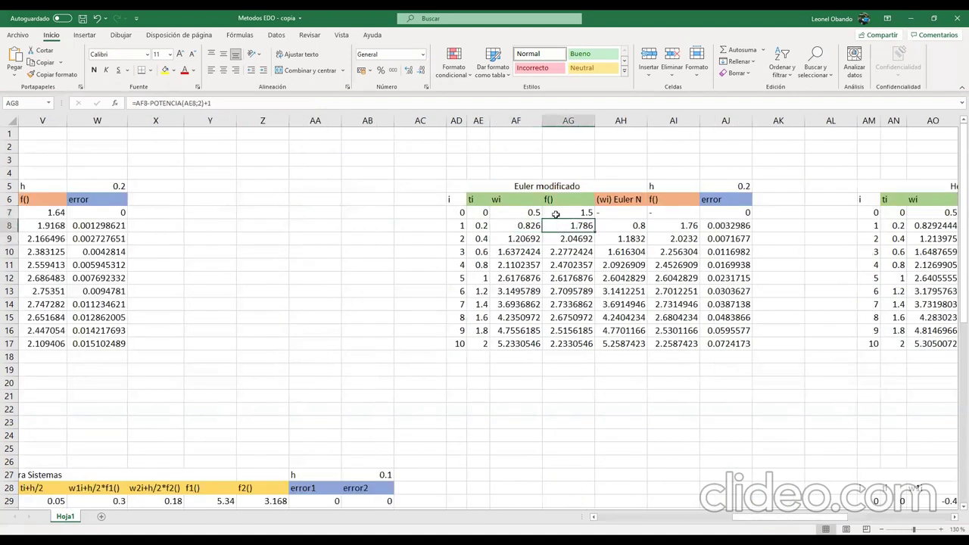
pyautogui.moveTo(523, 226); pyautogui.dragTo(541, 339)
pyautogui.click(570, 252)
pyautogui.click(574, 221)
pyautogui.moveTo(575, 237); pyautogui.dragTo(576, 239)
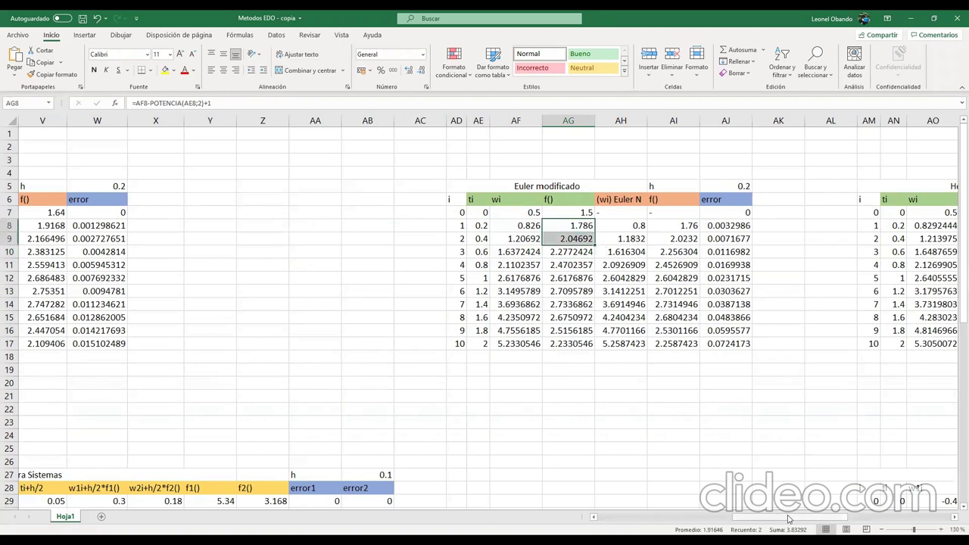
# Examine the wi formula in C9 of the Euler table and the wi formulas in column J of the Taylor de Orden 2 table.
pyautogui.moveTo(787, 519); pyautogui.dragTo(653, 518)
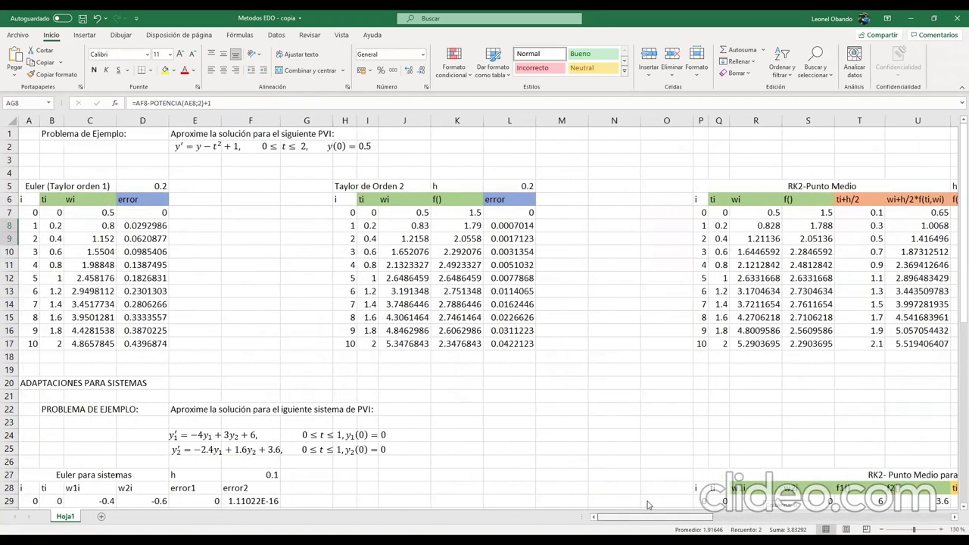
pyautogui.click(105, 239)
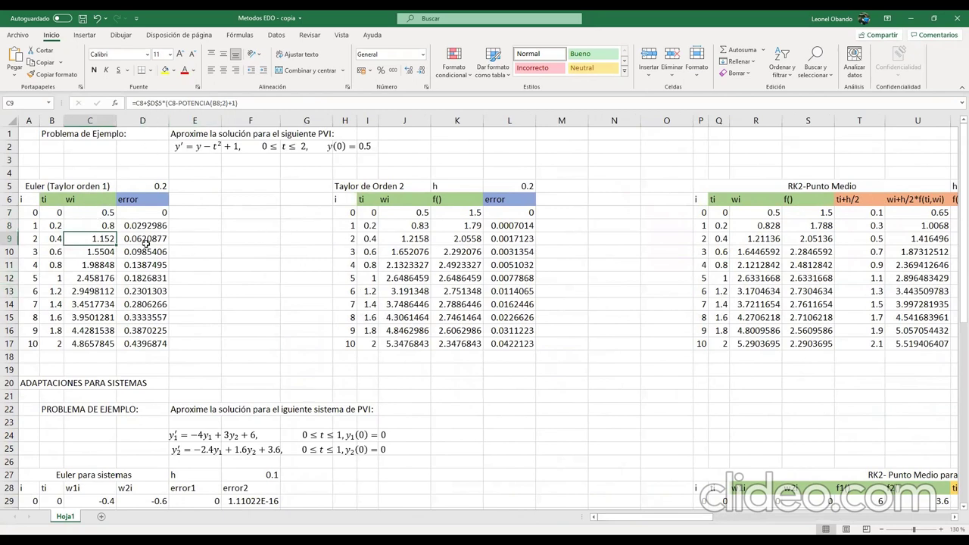
pyautogui.click(420, 237)
pyautogui.press('Down')
pyautogui.press('Down')
pyautogui.press('Down')
pyautogui.click(410, 290)
pyautogui.click(408, 264)
pyautogui.click(407, 251)
pyautogui.click(408, 238)
pyautogui.click(408, 227)
pyautogui.click(409, 251)
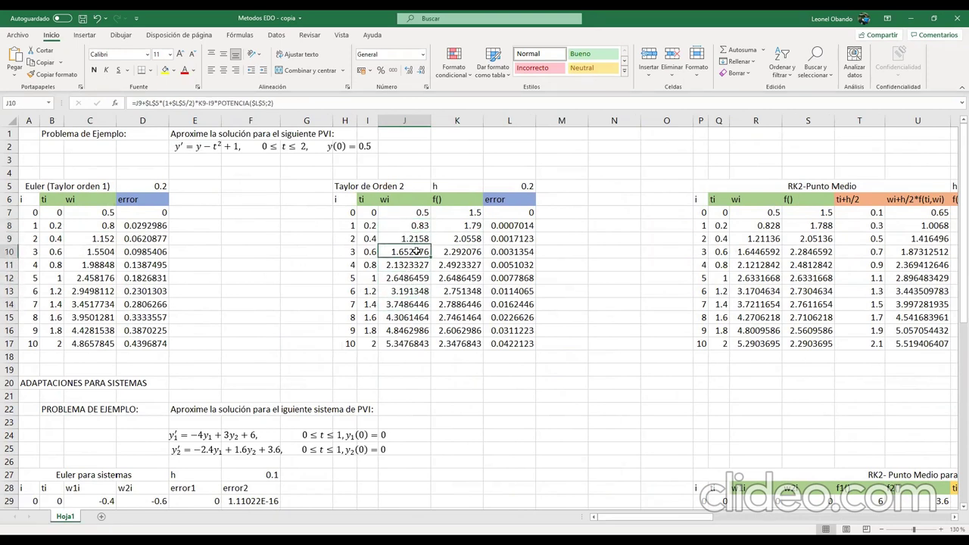
pyautogui.click(415, 225)
pyautogui.press('Up')
pyautogui.press('Up')
pyautogui.click(424, 228)
pyautogui.press('Down')
pyautogui.press('Down')
pyautogui.press('Down')
pyautogui.press('Down')
pyautogui.press('Down')
pyautogui.press('Down')
pyautogui.press('Down')
pyautogui.press('Down')
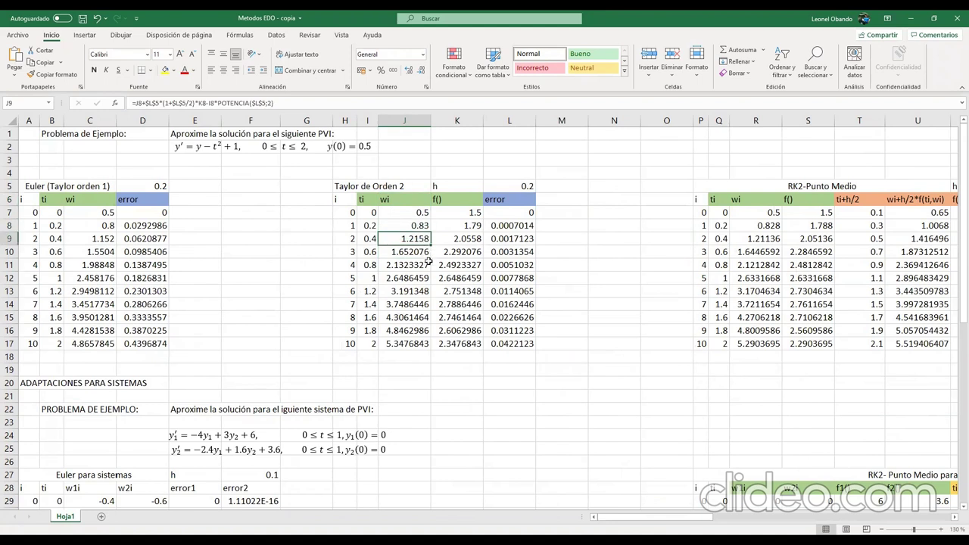
# Check the f() formulas in column K and the cells referenced by the wi formula in J9 of the Taylor de Orden 2 table.
pyautogui.click(444, 331)
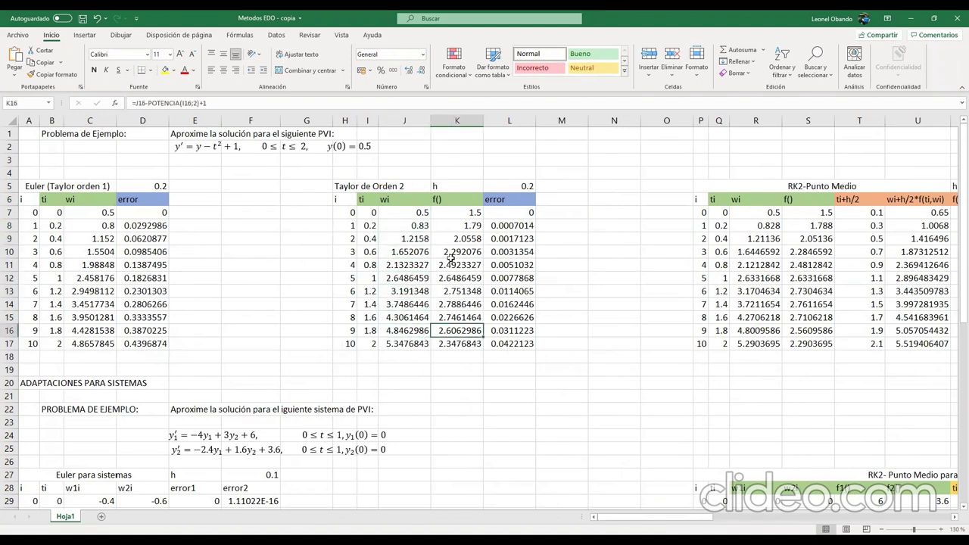
pyautogui.click(452, 256)
pyautogui.click(418, 239)
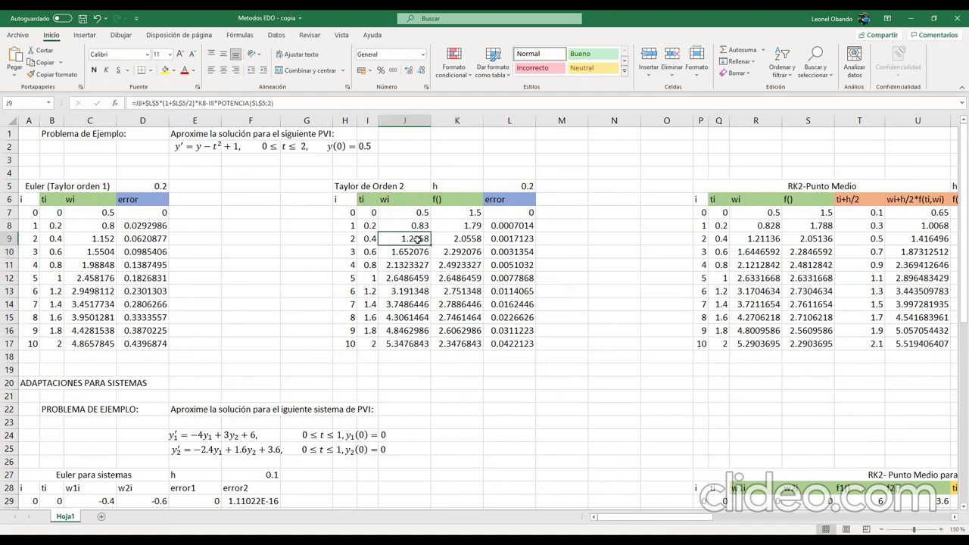
pyautogui.click(462, 226)
pyautogui.press('Down')
pyautogui.press('Left')
pyautogui.click(384, 104)
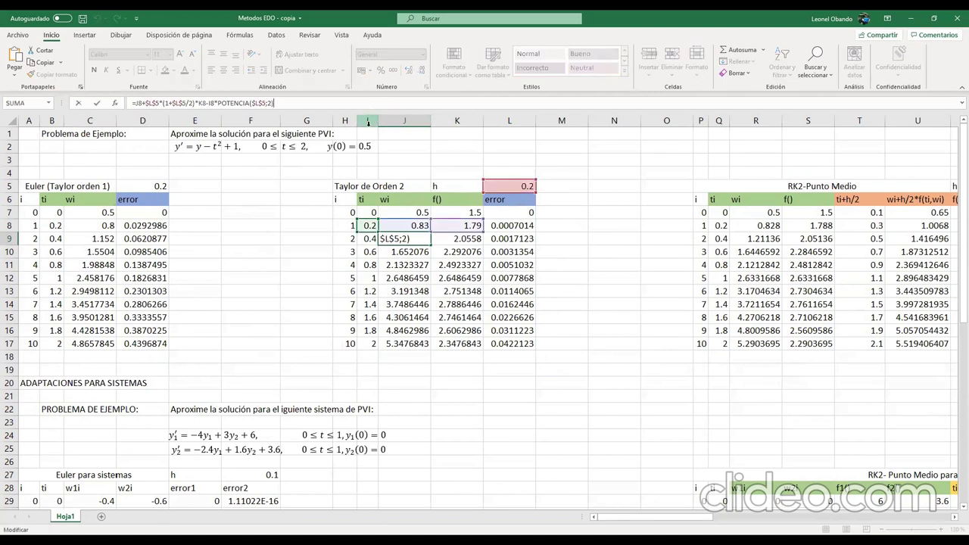
pyautogui.press('Escape')
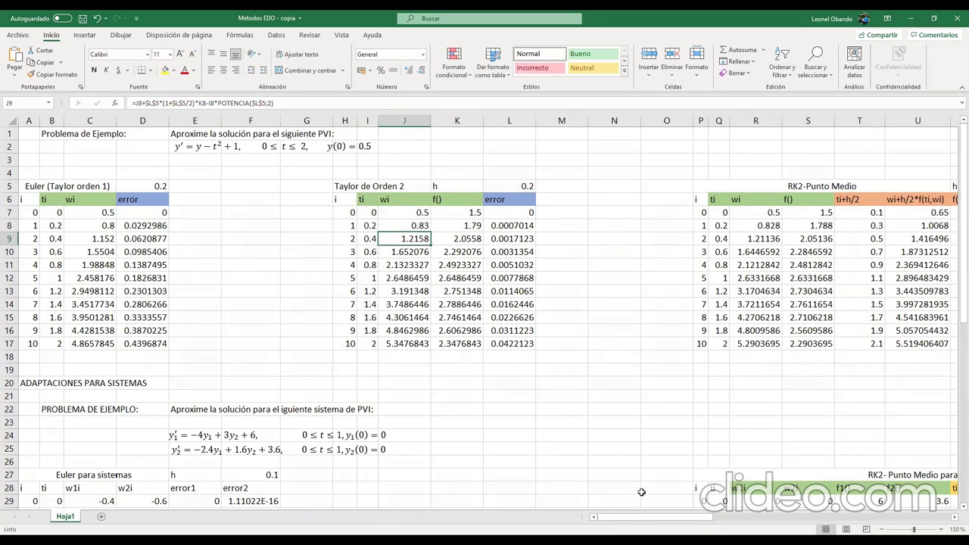
pyautogui.scroll(-5, 625, 458)
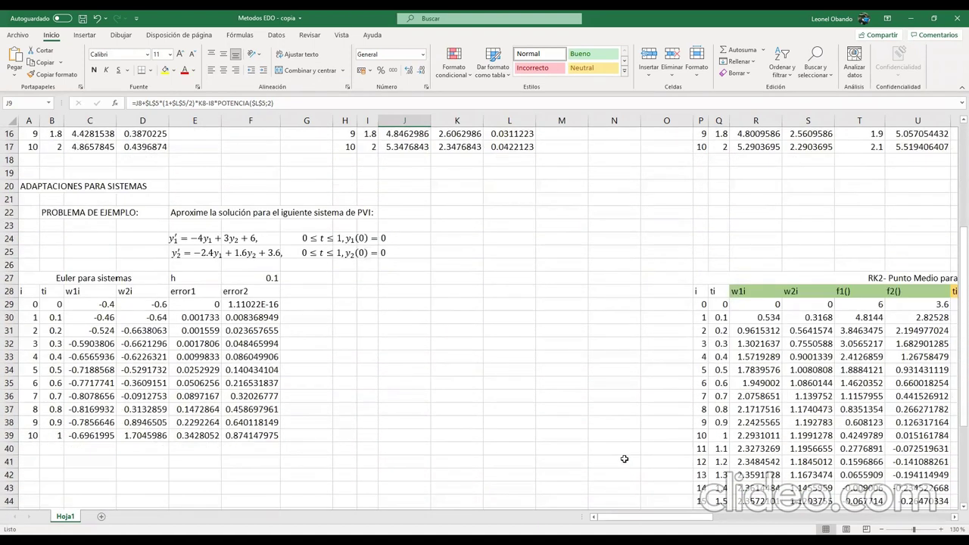